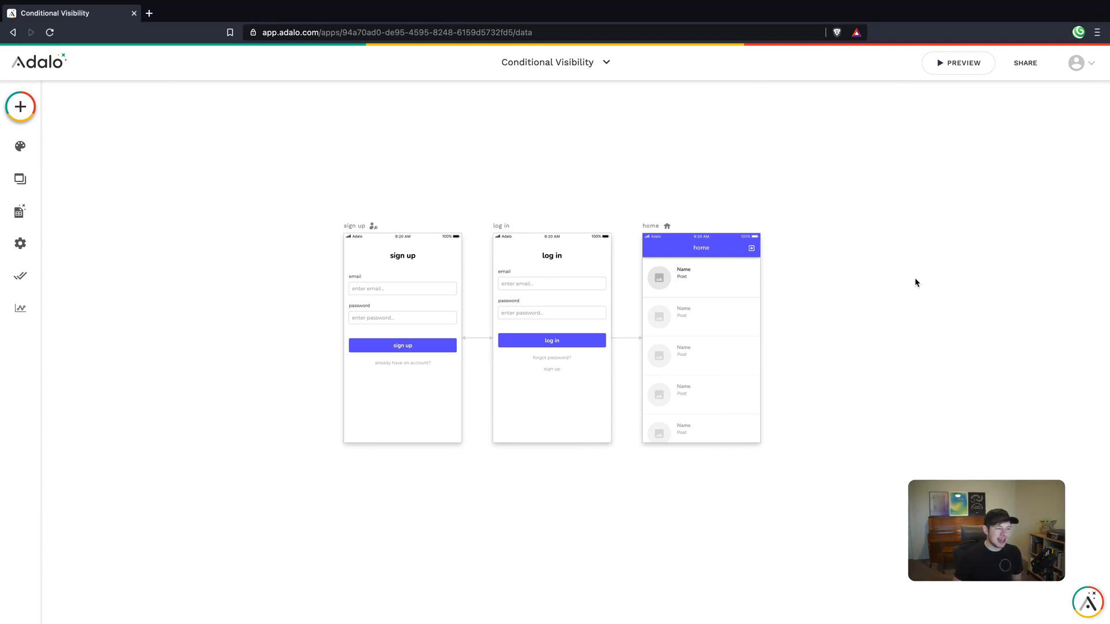
# Step: Look over the home screen's list settings and the True / False Admin property in the Users database collection
pyautogui.click(731, 316)
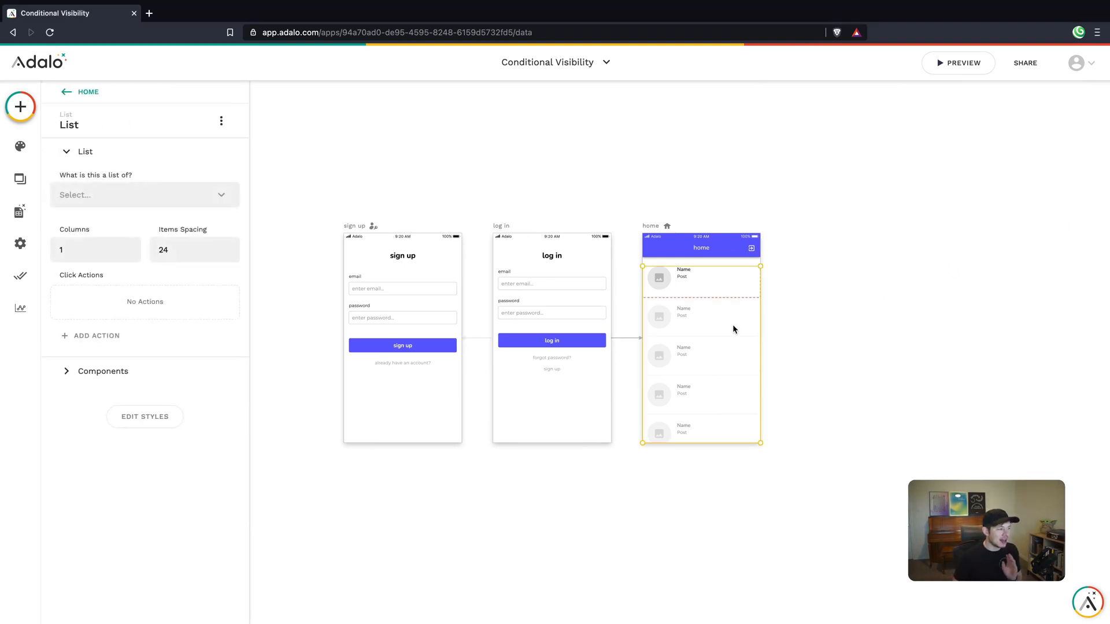
pyautogui.click(674, 179)
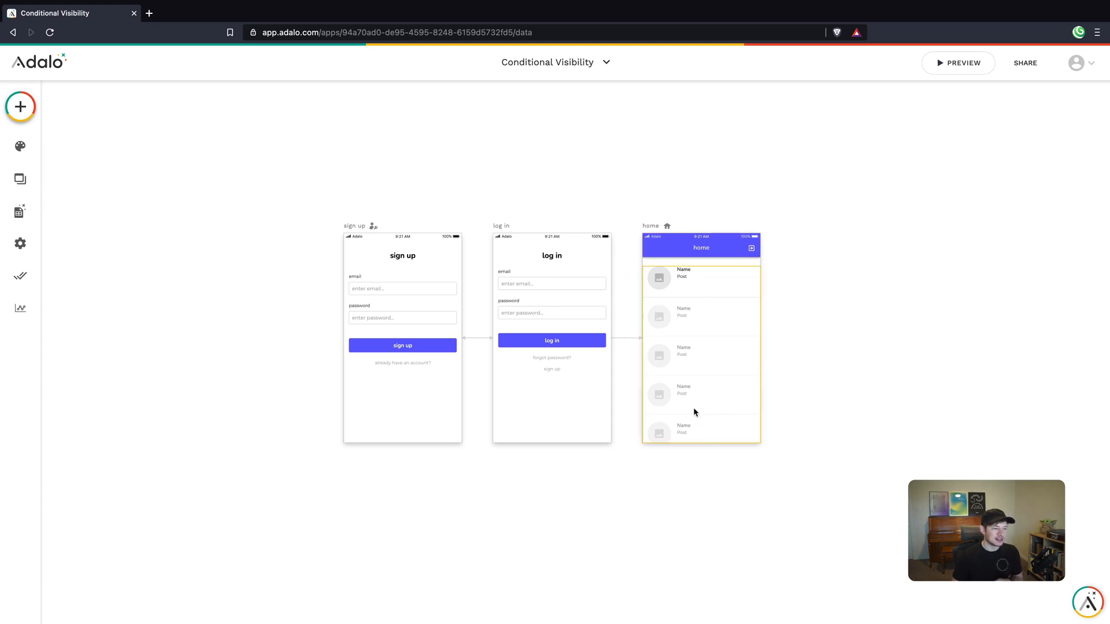
pyautogui.click(43, 223)
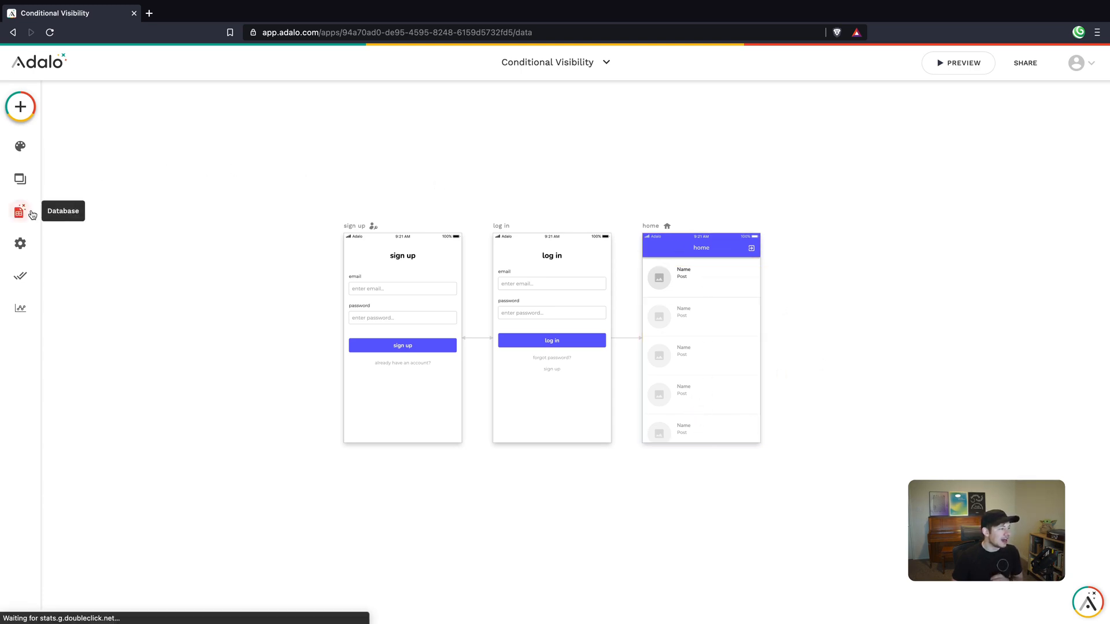
pyautogui.click(58, 165)
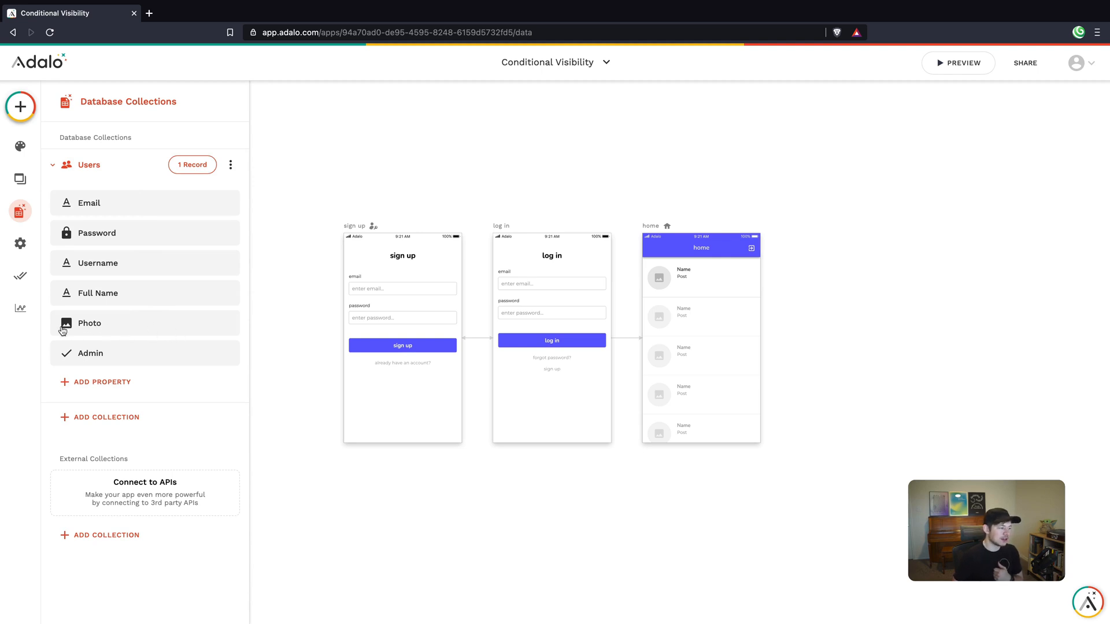
pyautogui.click(78, 358)
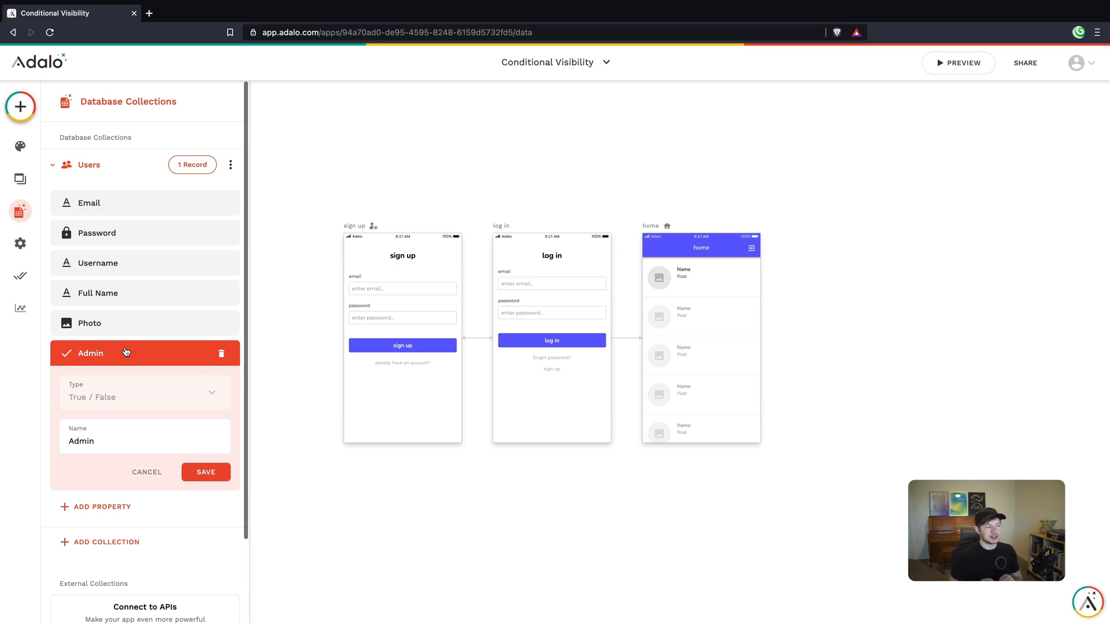
pyautogui.click(194, 471)
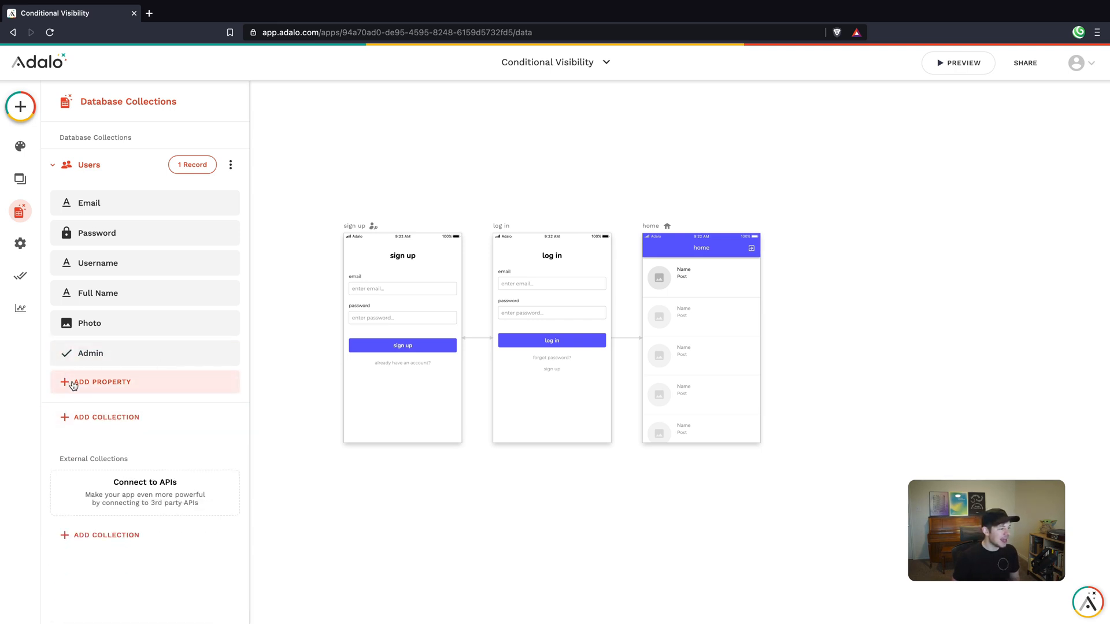
# Step: Add a new database collection named Posts
pyautogui.click(111, 417)
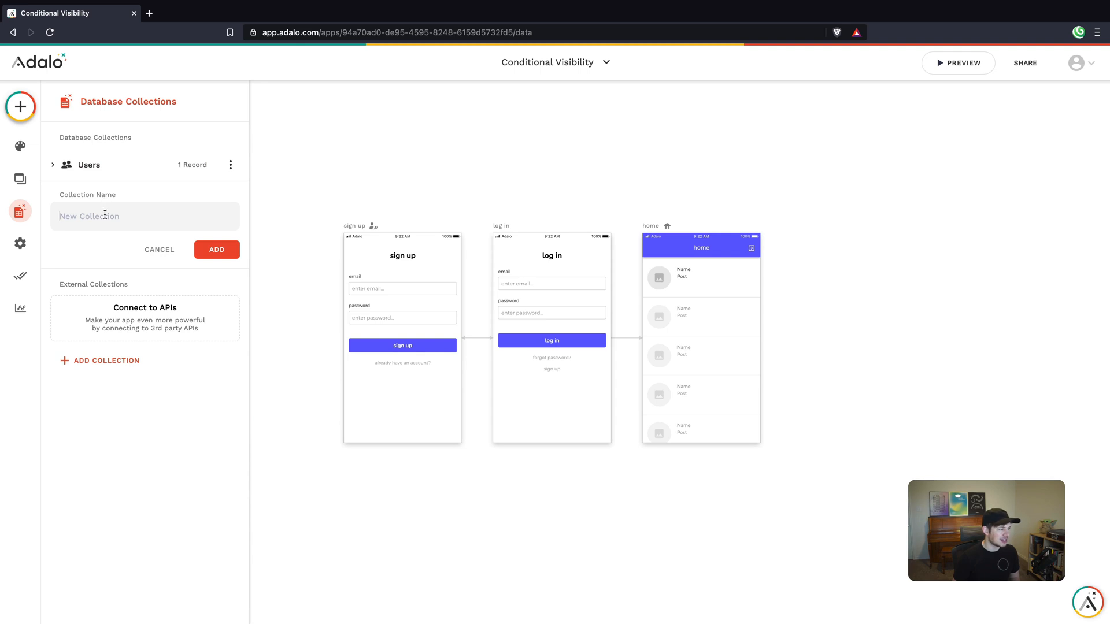
pyautogui.write('Posts')
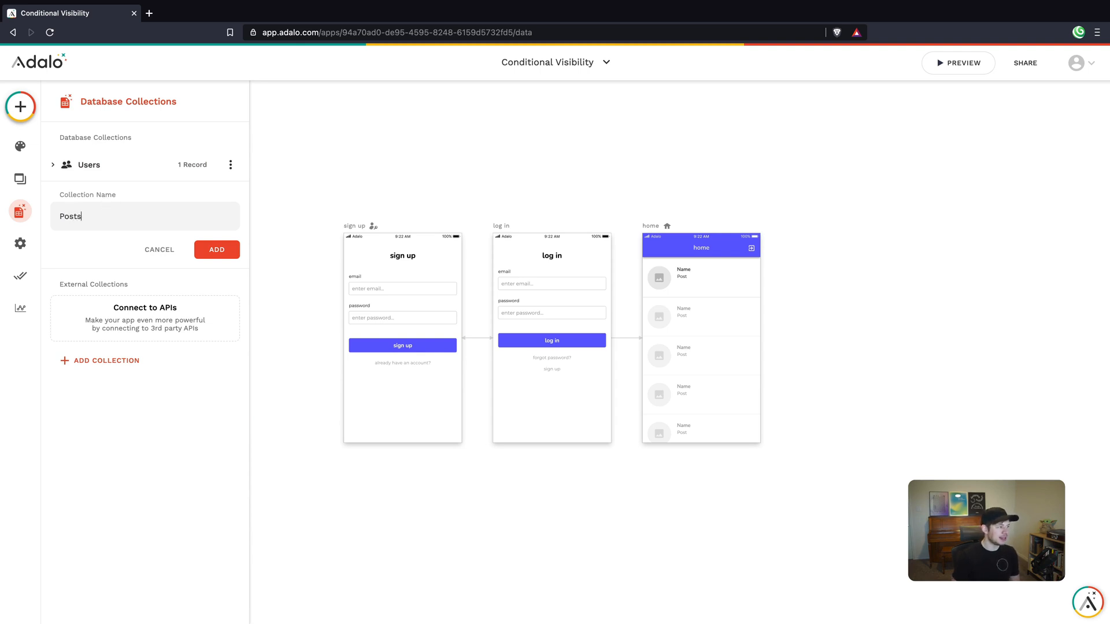
pyautogui.click(205, 249)
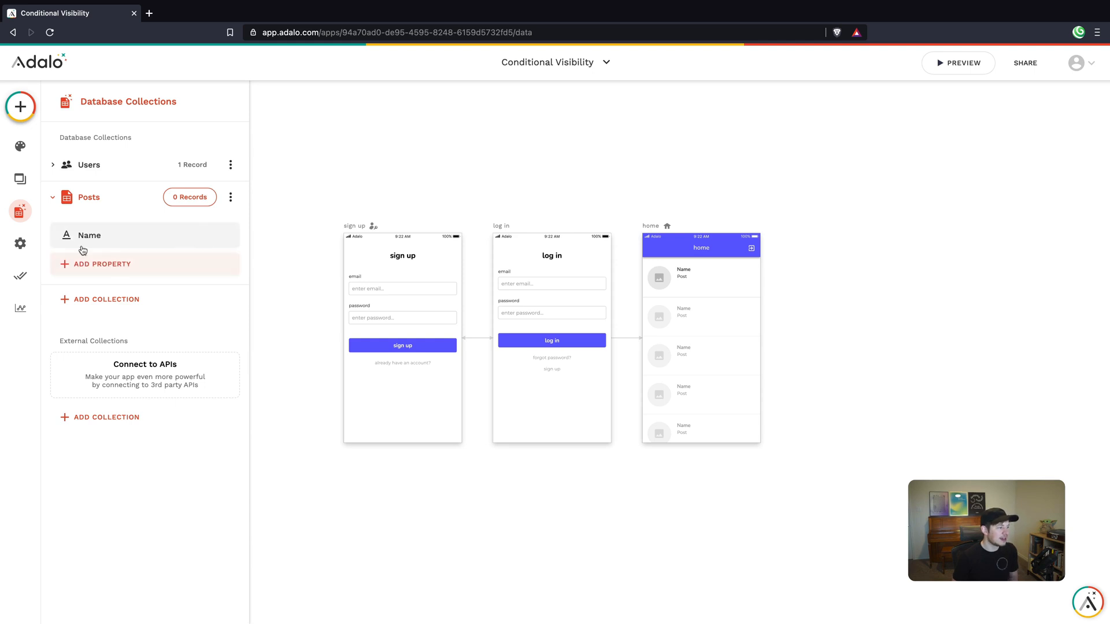
# Step: Rename the Posts collection's default Name property as Body
pyautogui.click(81, 243)
pyautogui.doubleClick(113, 322)
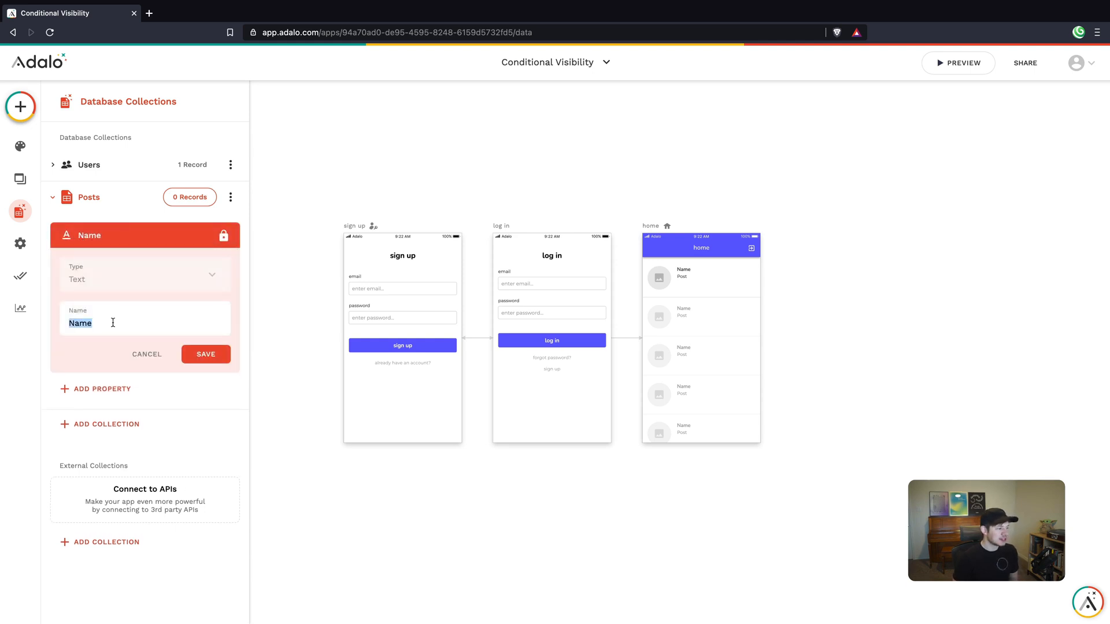
pyautogui.write('Body')
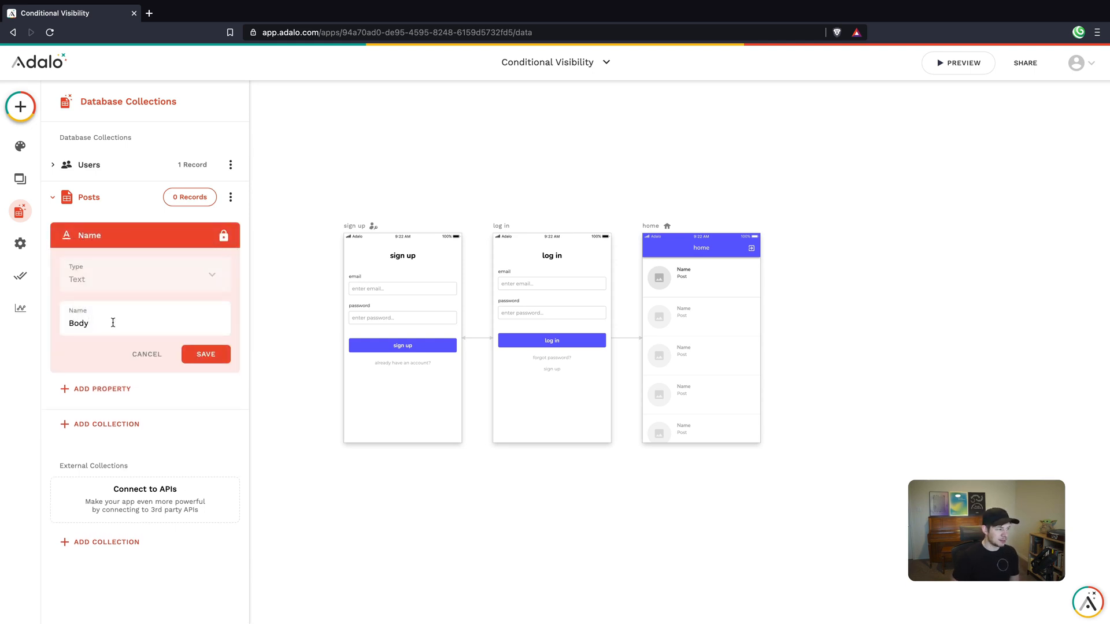
pyautogui.click(206, 354)
# Step: Add a Users relationship to Posts where a user can have multiple posts and each post belongs to one user, named Author
pyautogui.click(119, 264)
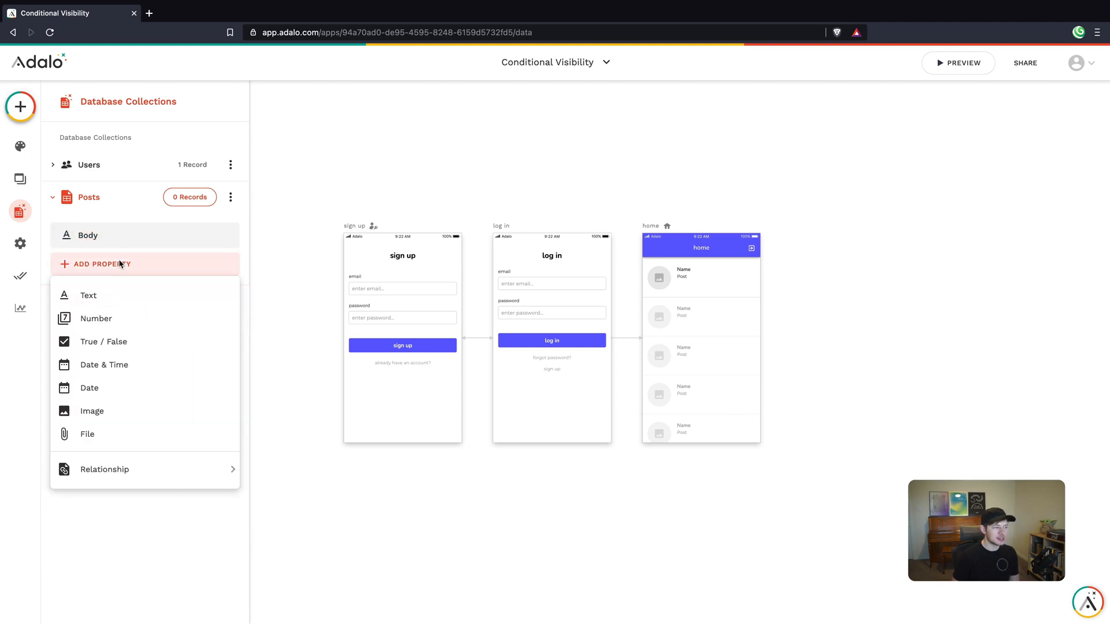
pyautogui.moveTo(120, 469)
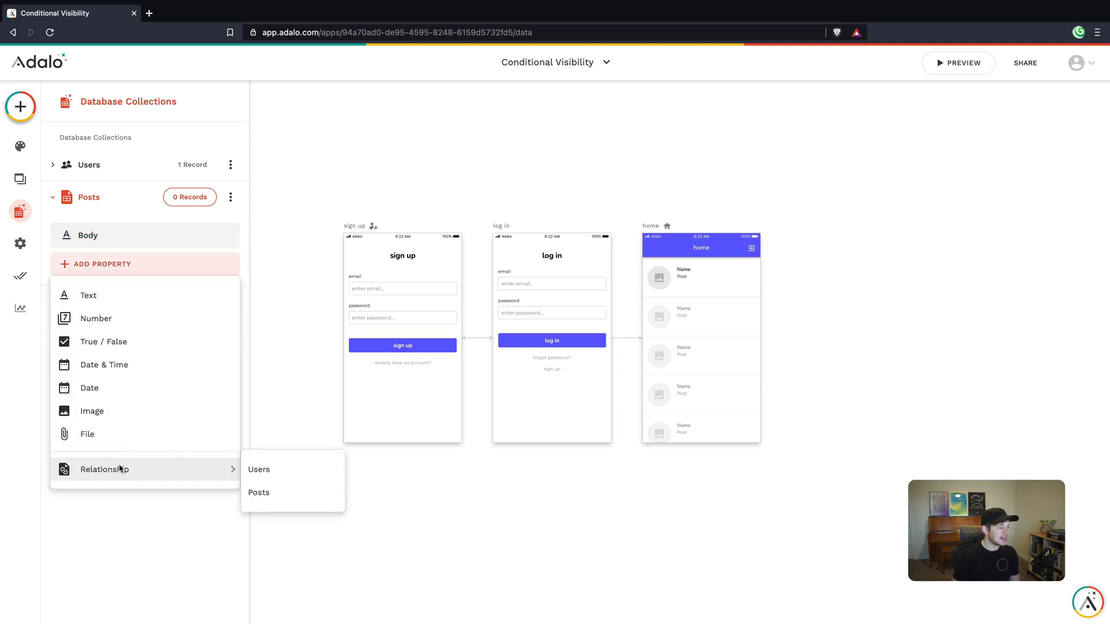
pyautogui.click(250, 469)
pyautogui.click(425, 348)
pyautogui.click(555, 270)
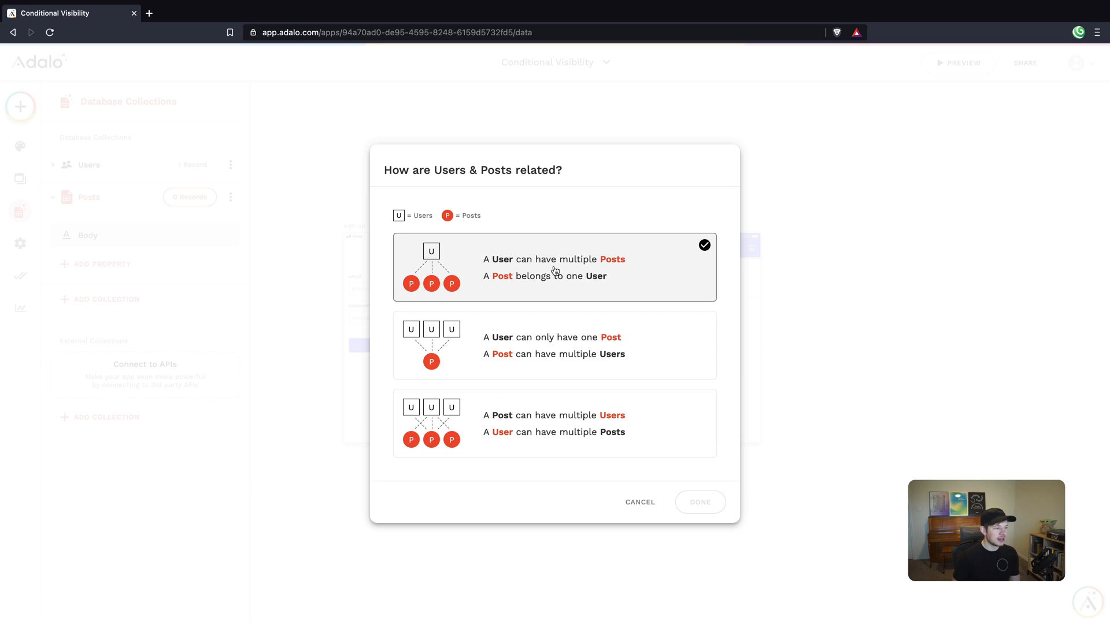
pyautogui.click(700, 502)
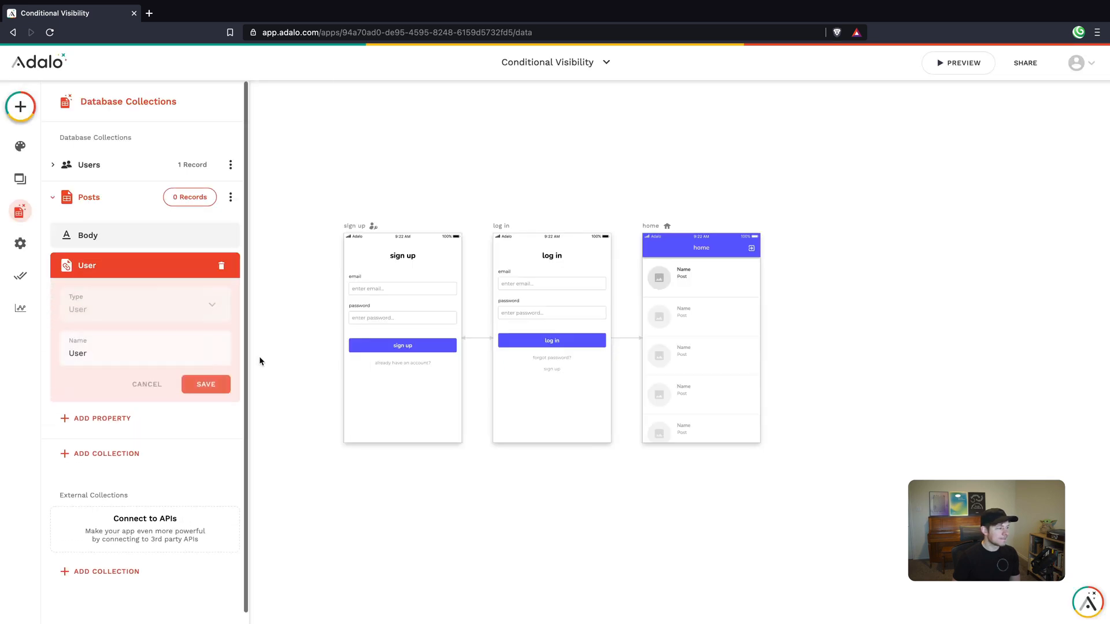
pyautogui.doubleClick(136, 360)
pyautogui.write('Author')
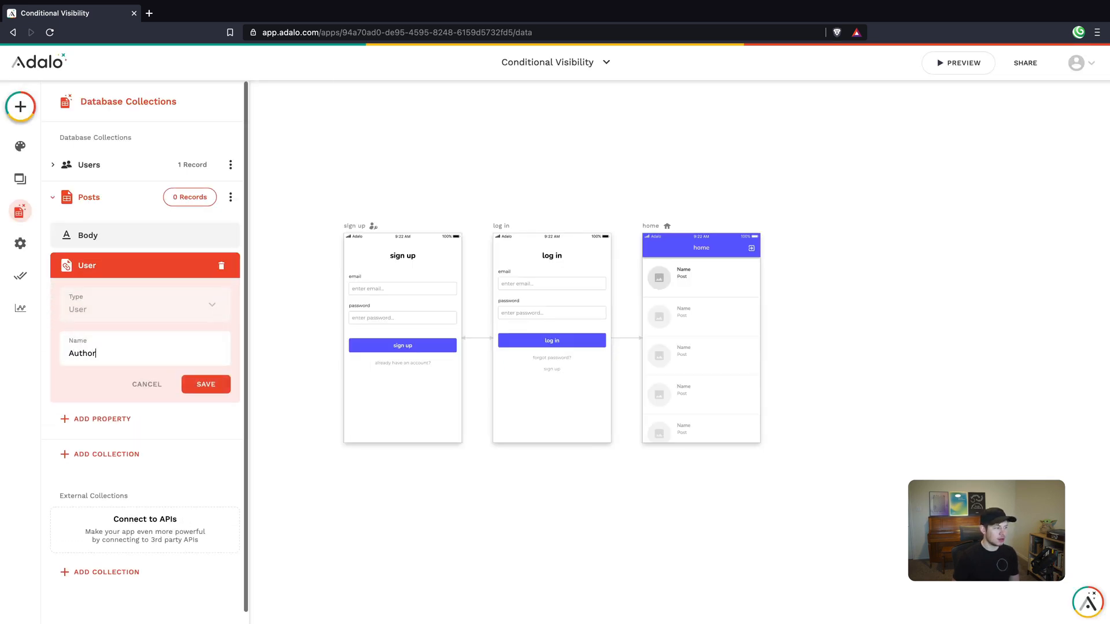
pyautogui.click(205, 384)
# Step: Add a many-to-many Users relationship to the Posts collection and name it Likers
pyautogui.click(130, 294)
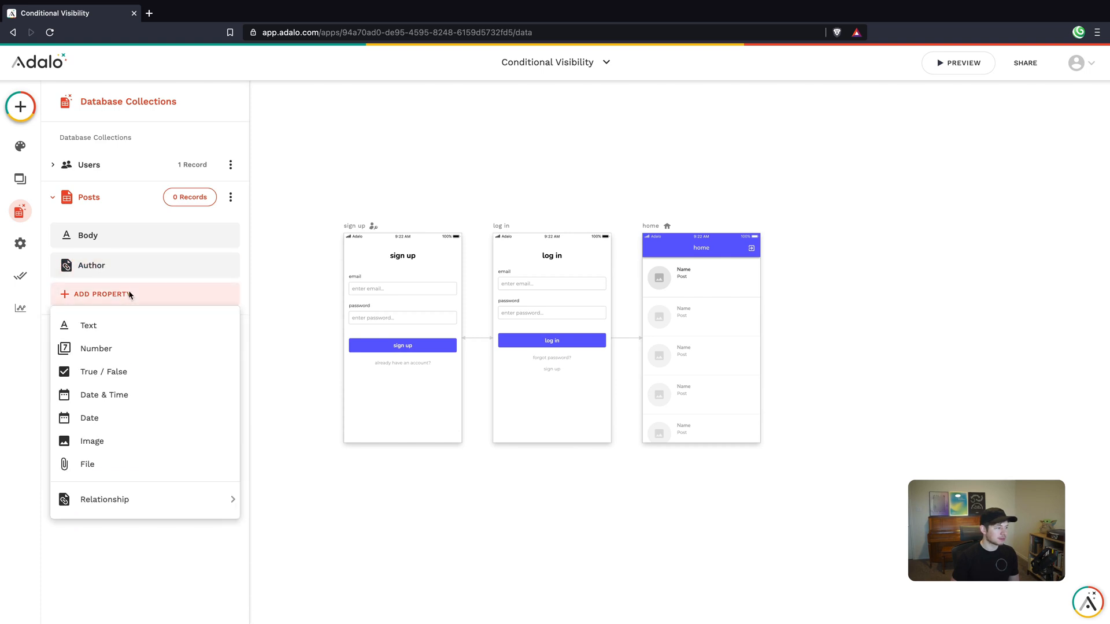
pyautogui.moveTo(149, 494)
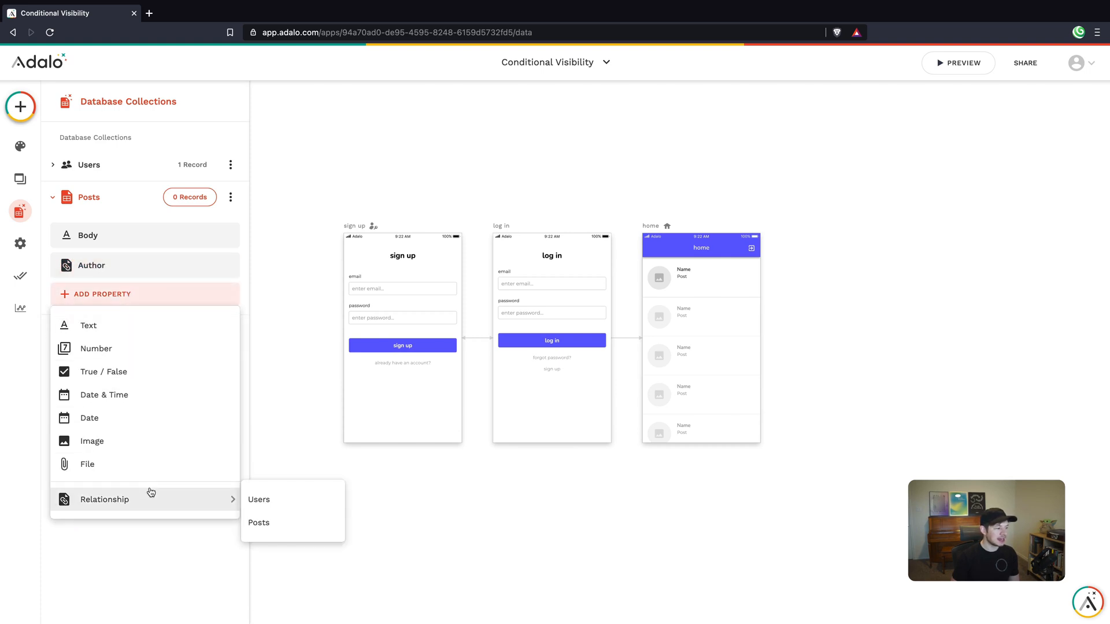
pyautogui.click(275, 500)
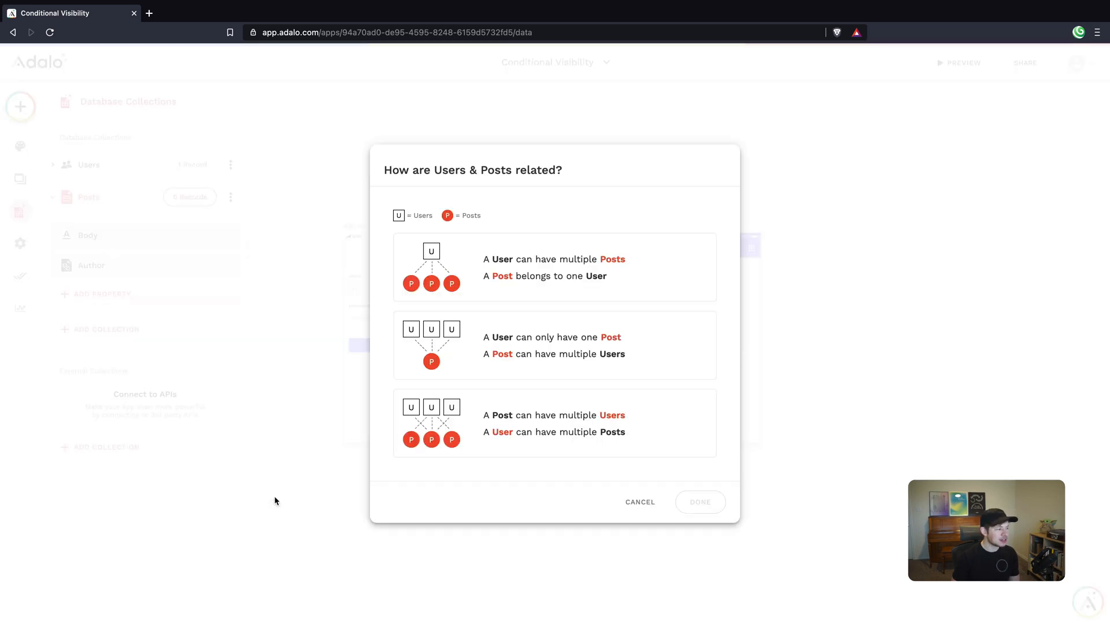
pyautogui.click(416, 406)
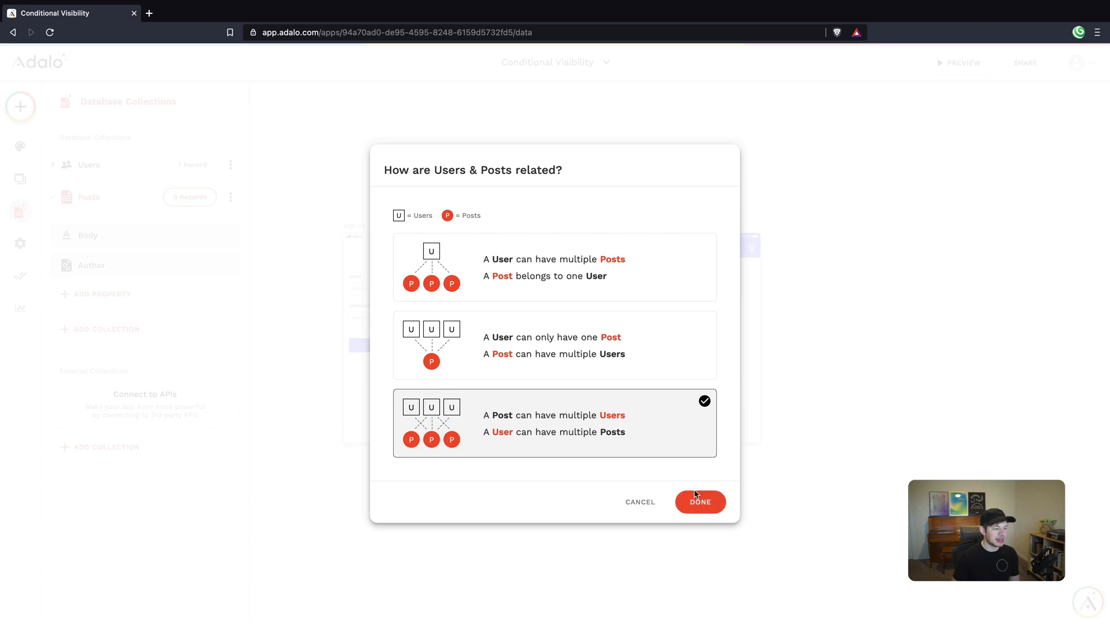
pyautogui.click(698, 497)
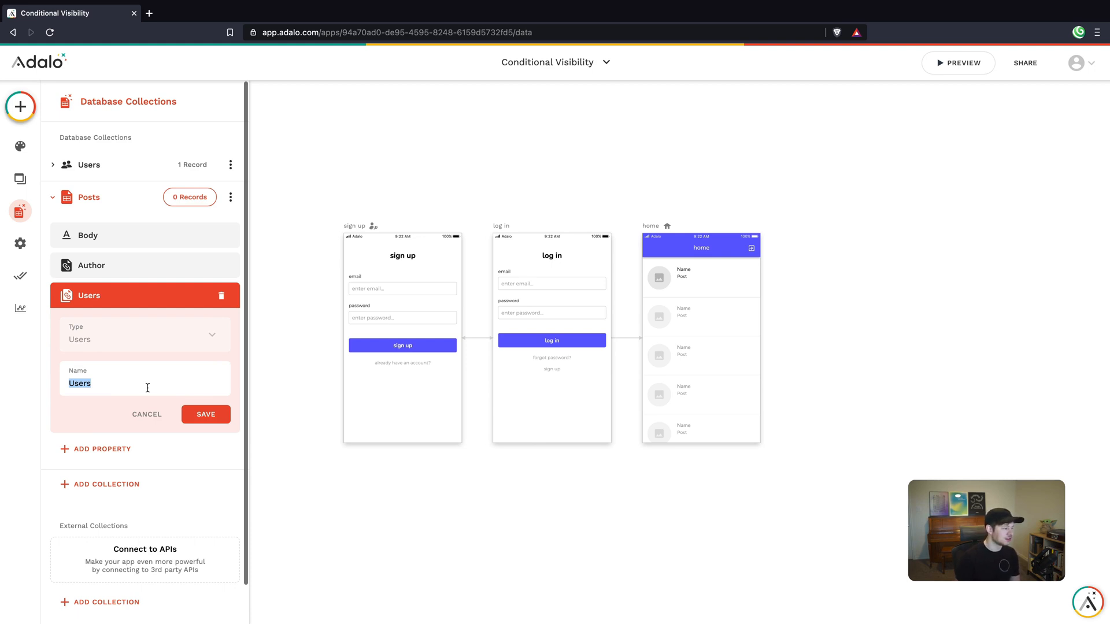
pyautogui.write('Lik')
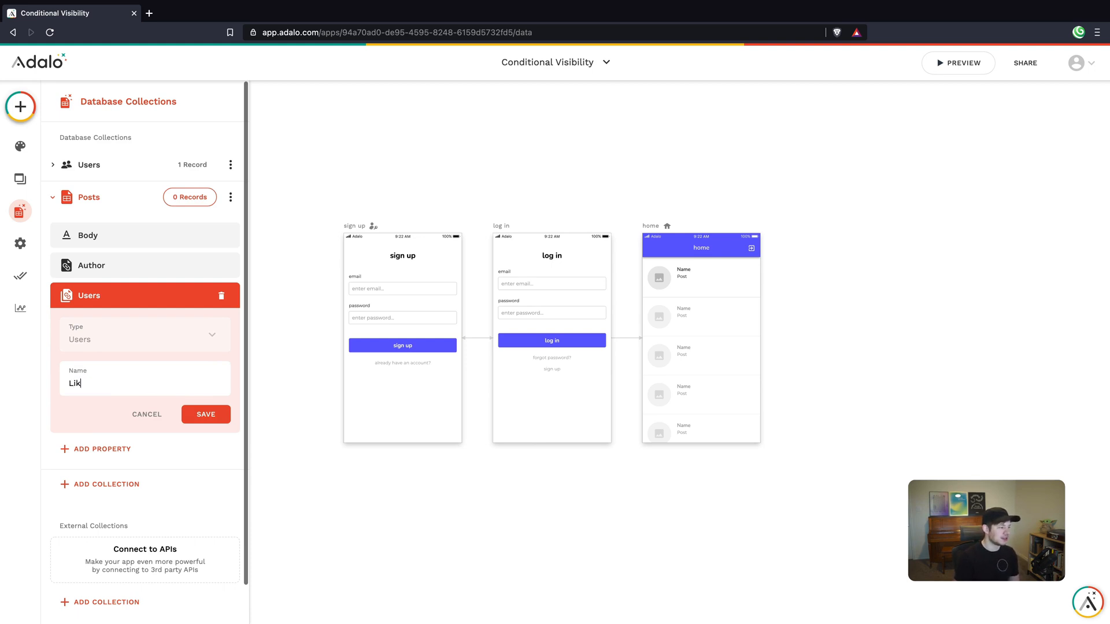
pyautogui.click(191, 413)
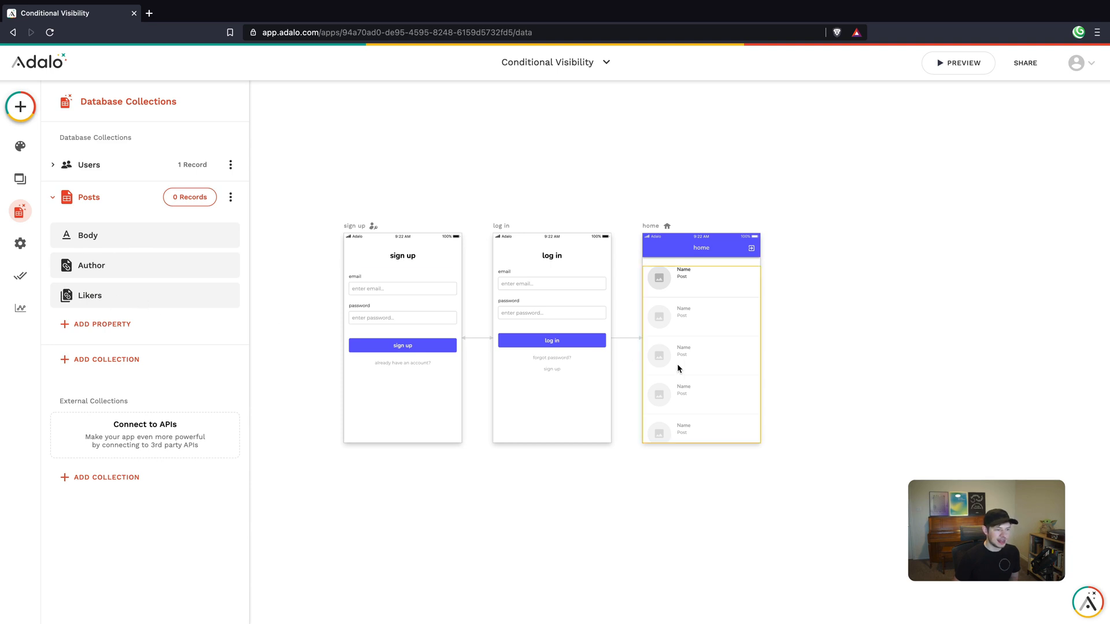
# Step: Add a Posts record with the body "I'm a huge Star Wars fan and I love baby Yoda!" and the existing user as author
pyautogui.click(120, 201)
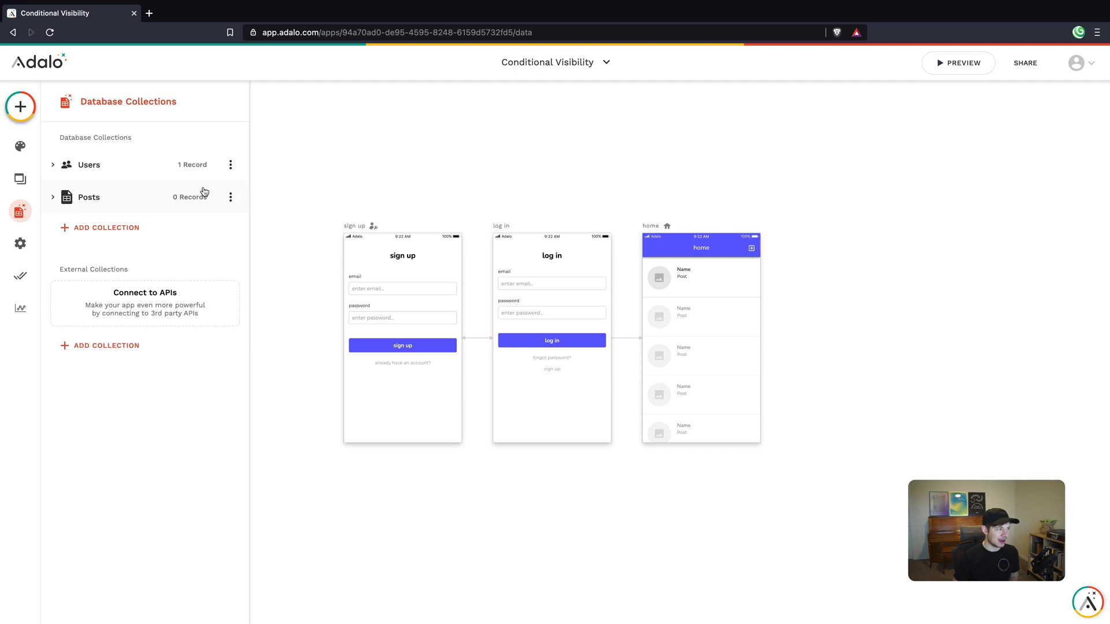
pyautogui.click(125, 200)
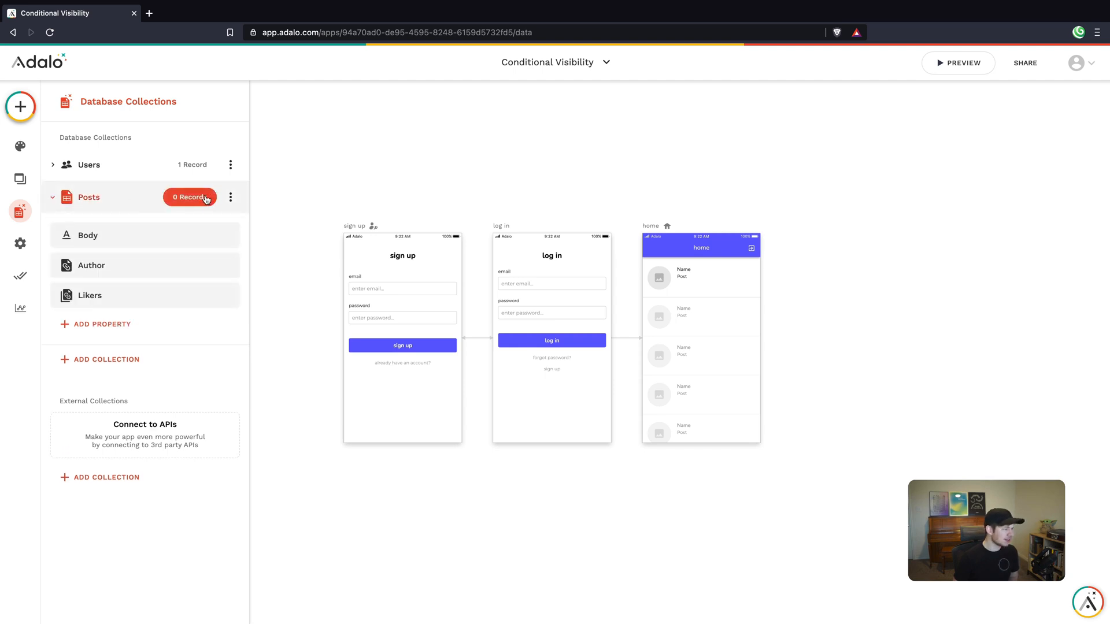
pyautogui.click(203, 198)
pyautogui.click(644, 276)
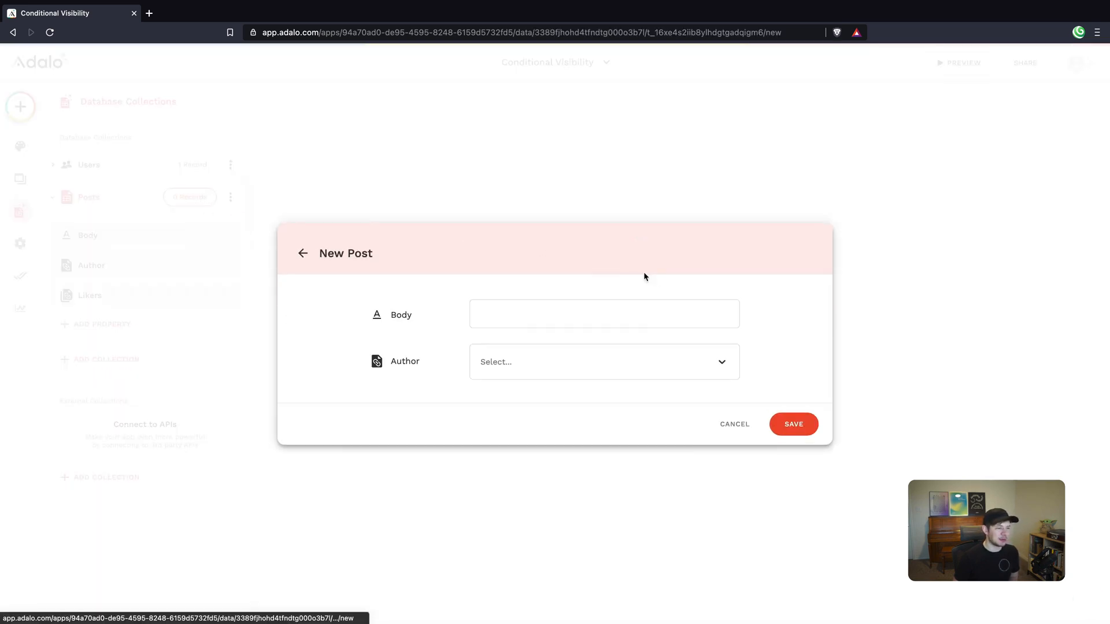
pyautogui.click(503, 308)
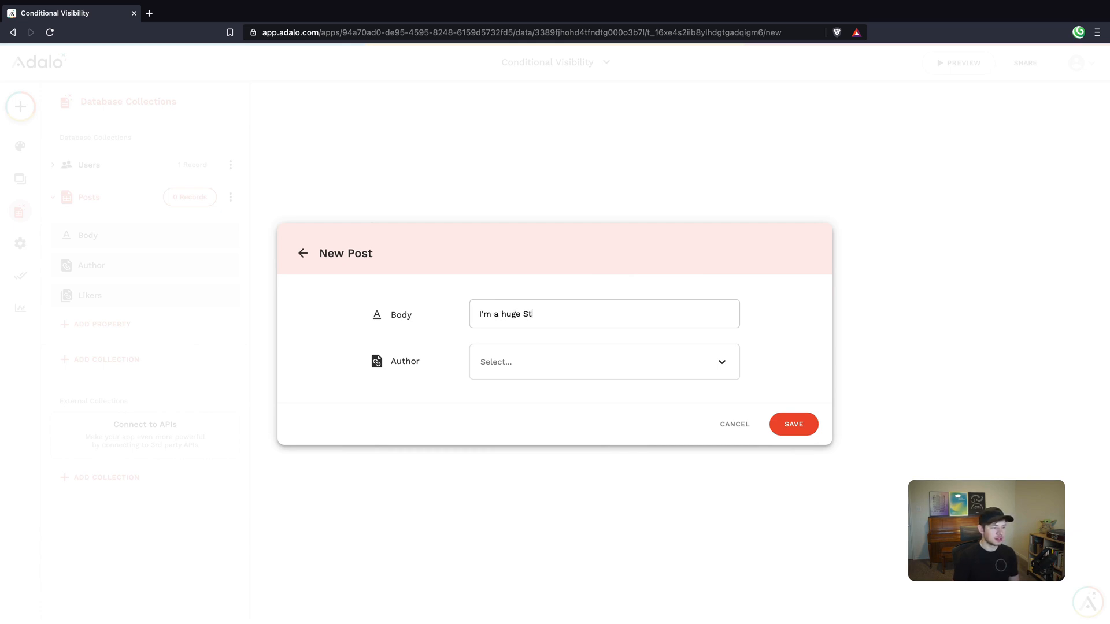
pyautogui.write("I'm a huge Star Wars fan and I love baby Yoda!")
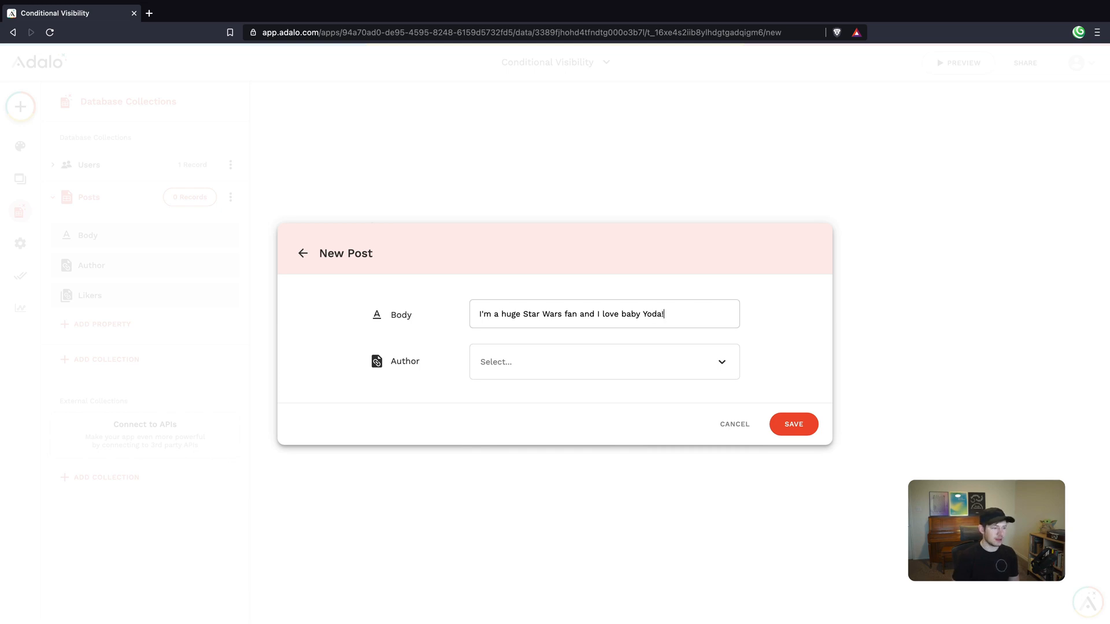
pyautogui.click(520, 354)
pyautogui.click(512, 395)
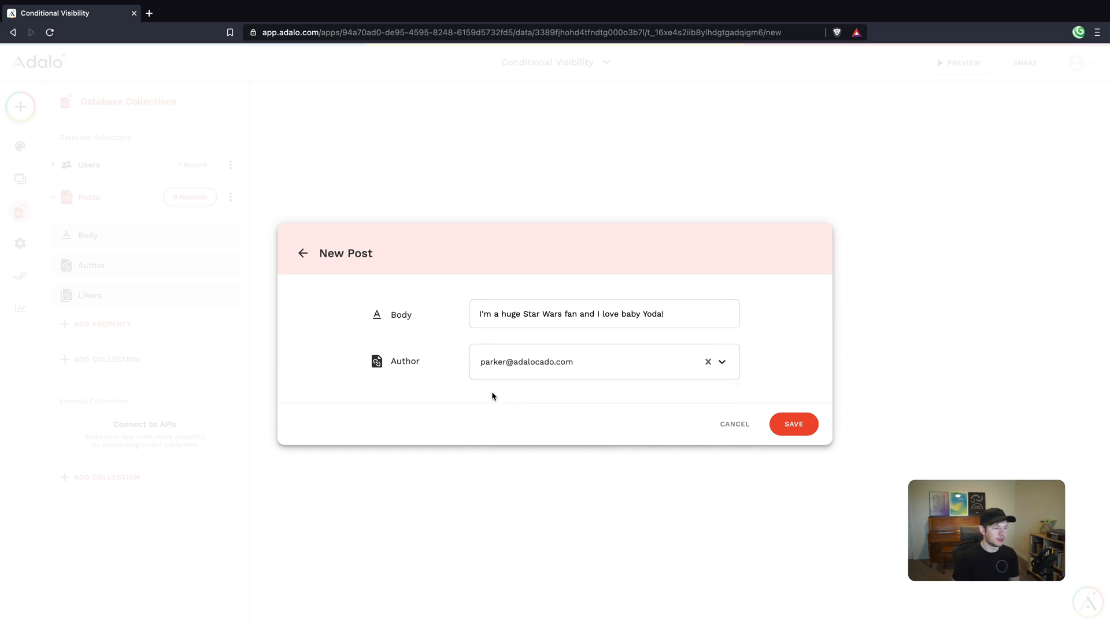
pyautogui.click(786, 427)
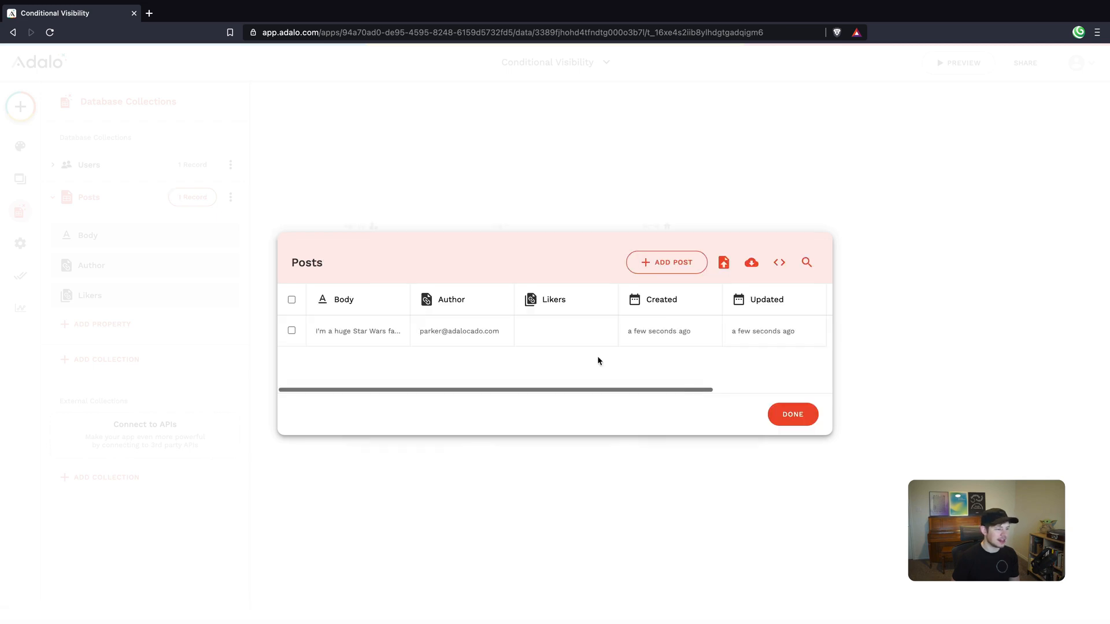
pyautogui.click(774, 417)
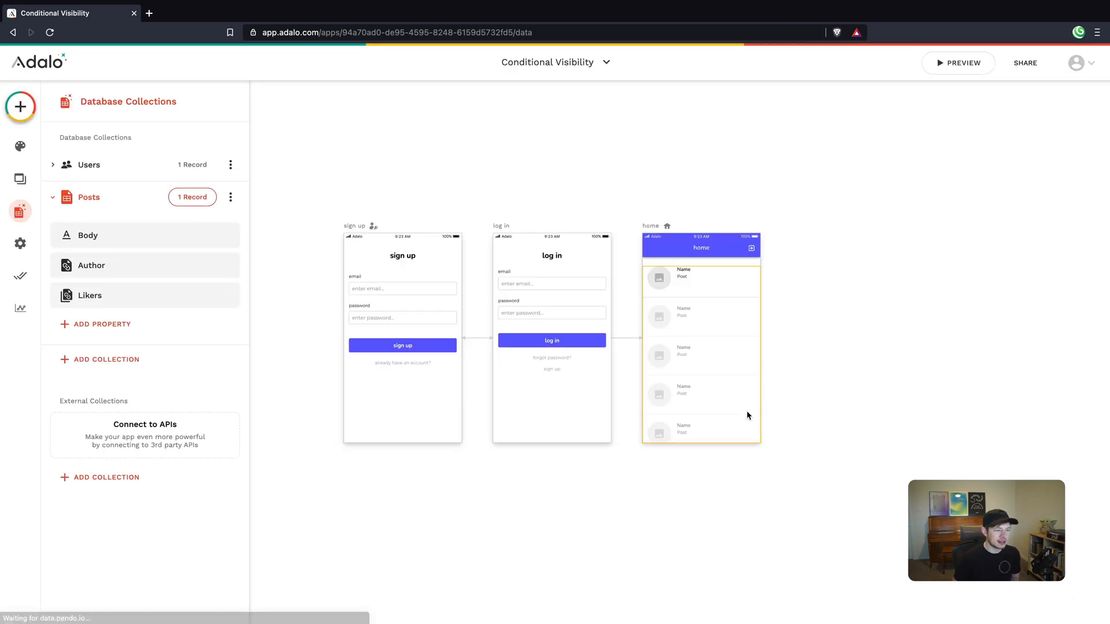
# Step: Preview the app's home screen to check how the list currently displays, and return to the editor
pyautogui.click(885, 357)
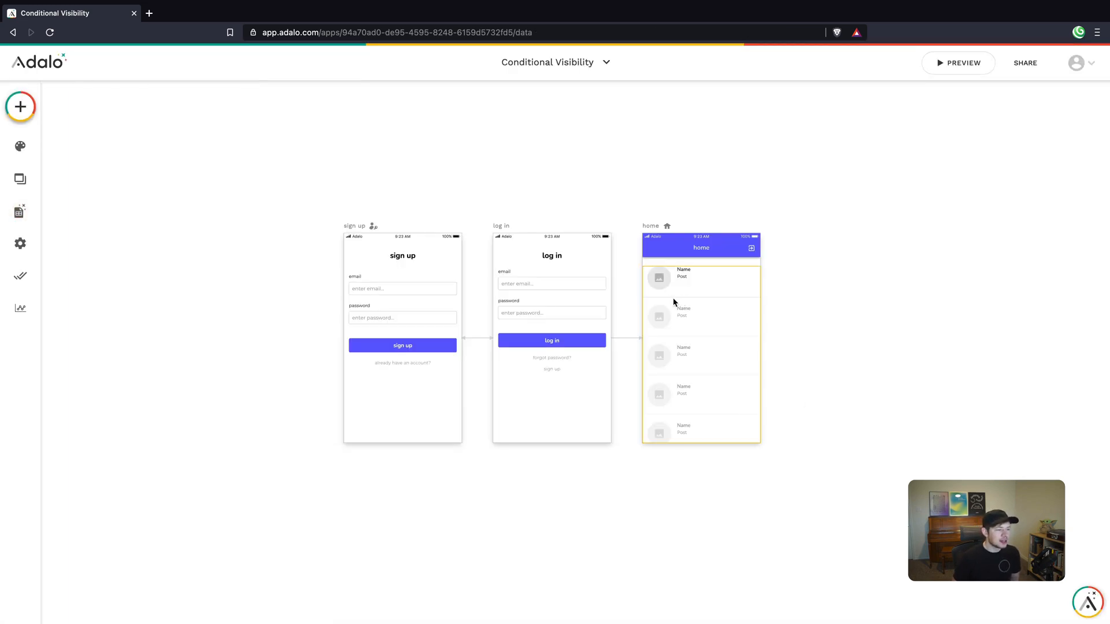
pyautogui.click(951, 66)
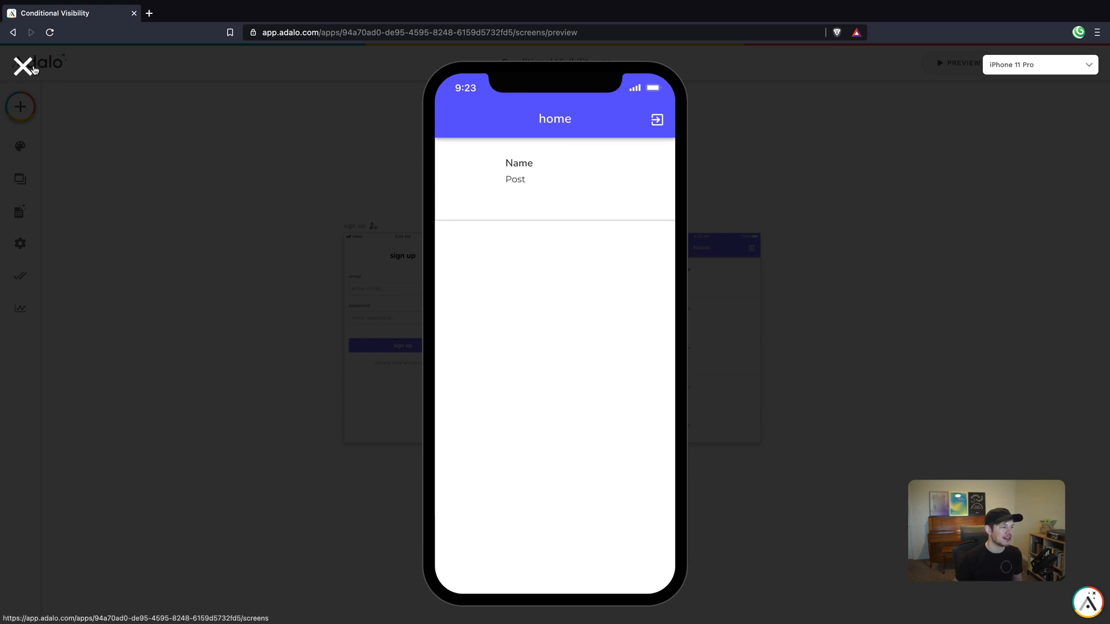
pyautogui.click(33, 69)
# Step: Set the home screen's list to show the Posts collection
pyautogui.click(717, 355)
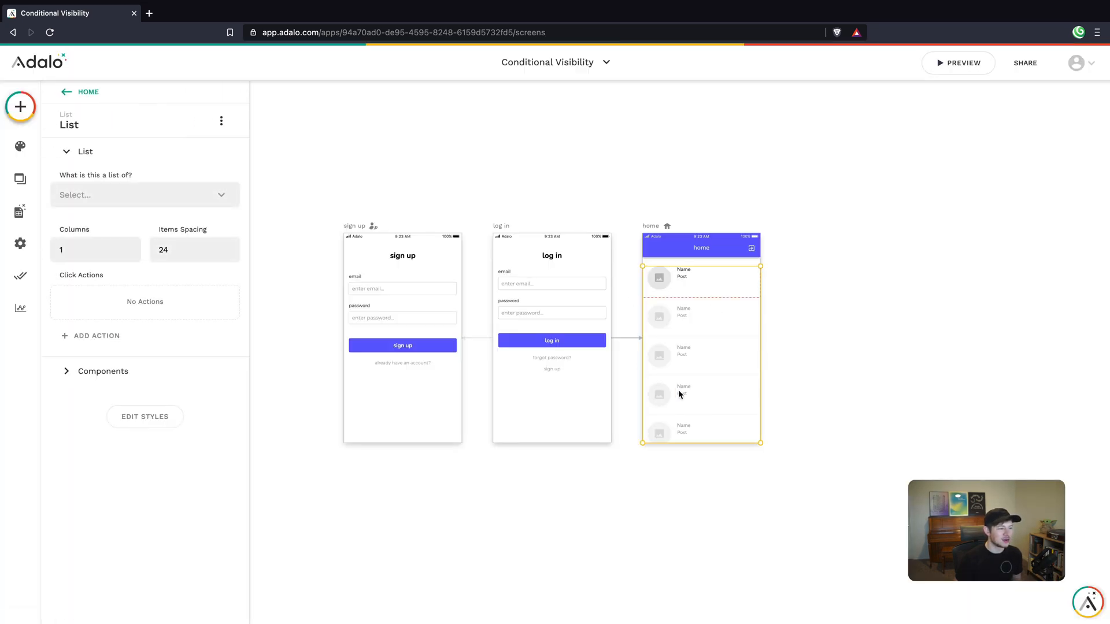
pyautogui.click(105, 202)
pyautogui.click(99, 244)
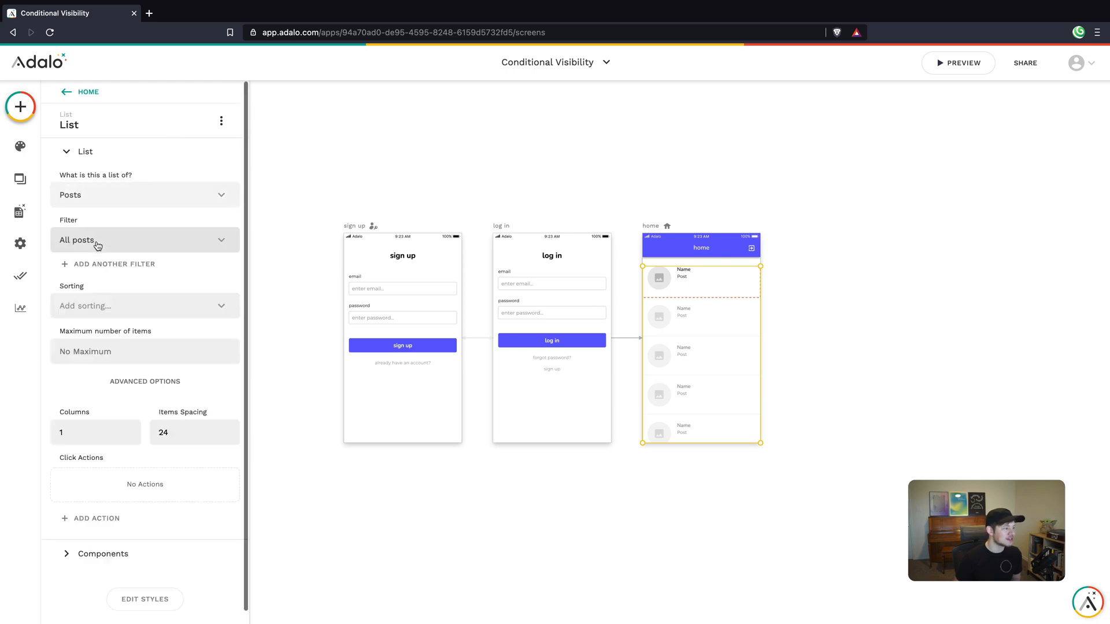
# Step: Set the image source in the home screen's list to the photo of the current post's author from the database
pyautogui.click(823, 301)
pyautogui.scroll(5, 705, 276)
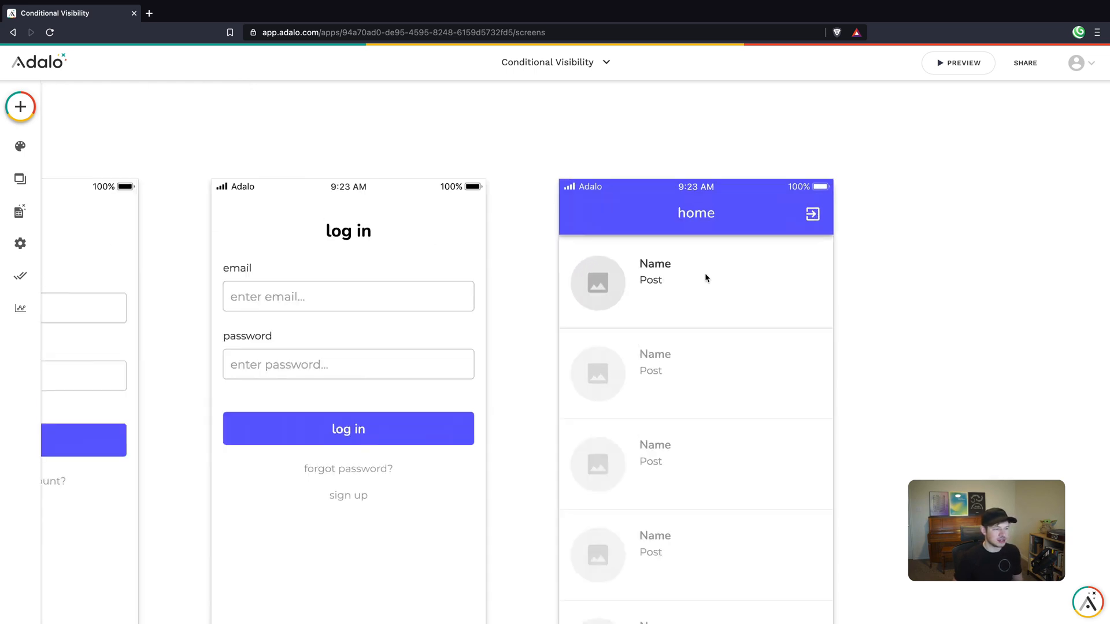
pyautogui.scroll(2, 705, 273)
pyautogui.click(568, 279)
pyautogui.click(101, 177)
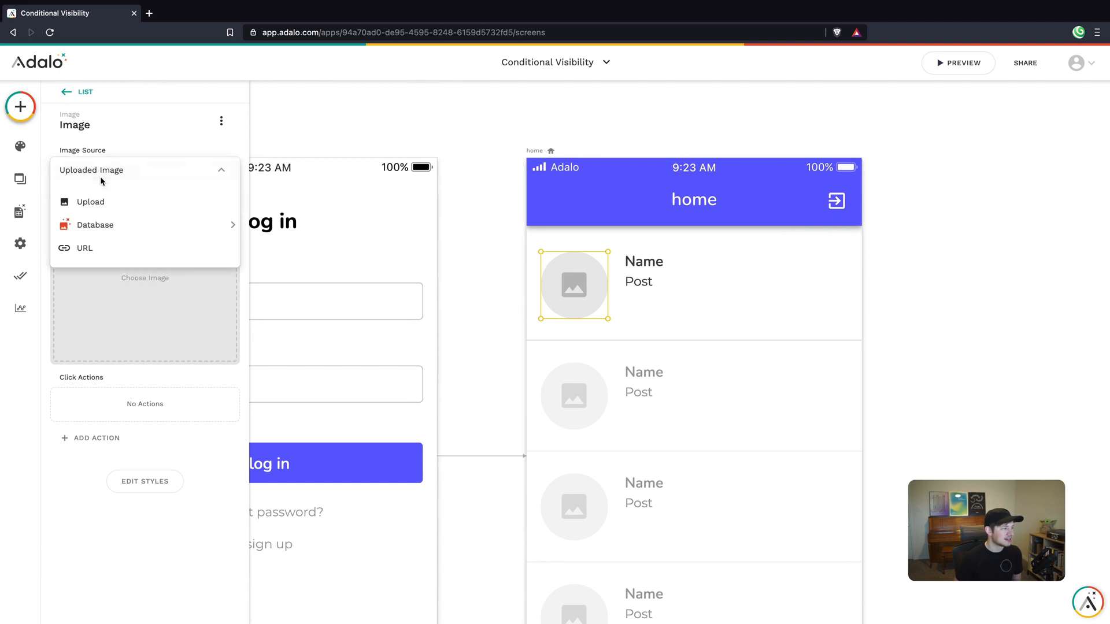
pyautogui.moveTo(108, 229)
pyautogui.moveTo(292, 227)
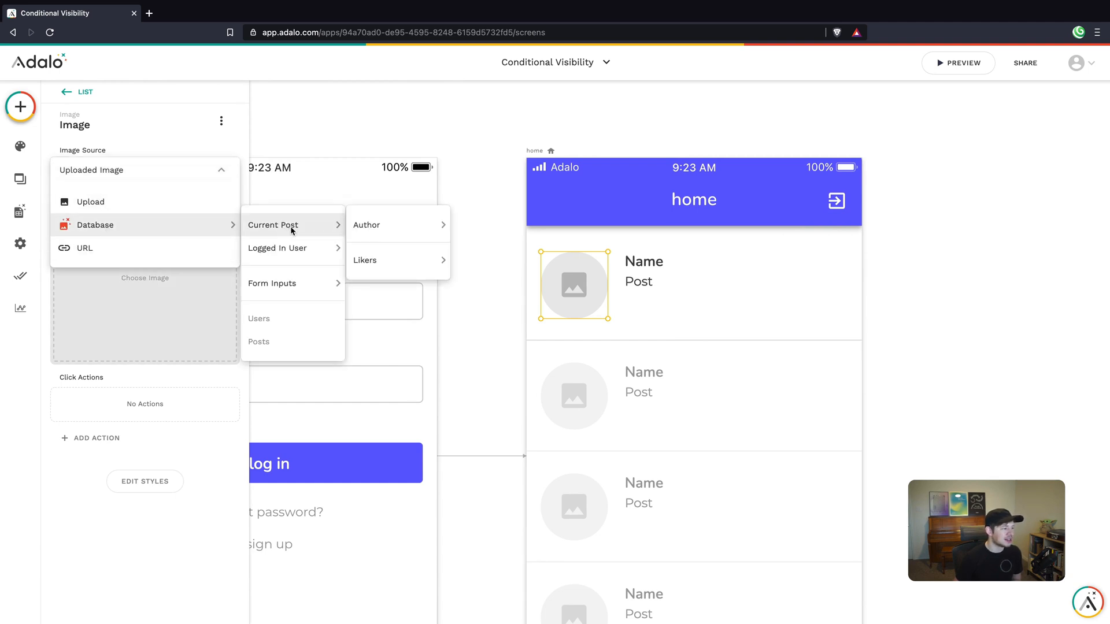
pyautogui.moveTo(363, 228)
pyautogui.click(476, 227)
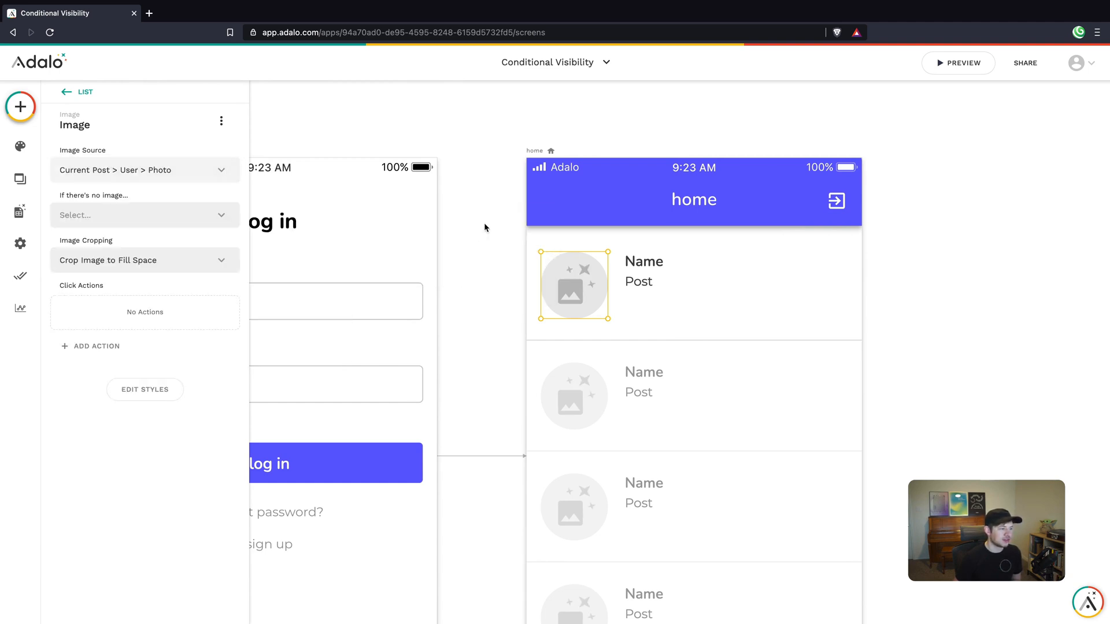
# Step: Replace the Name text in the home list item with the full name of the current post's author
pyautogui.click(647, 263)
pyautogui.doubleClick(130, 176)
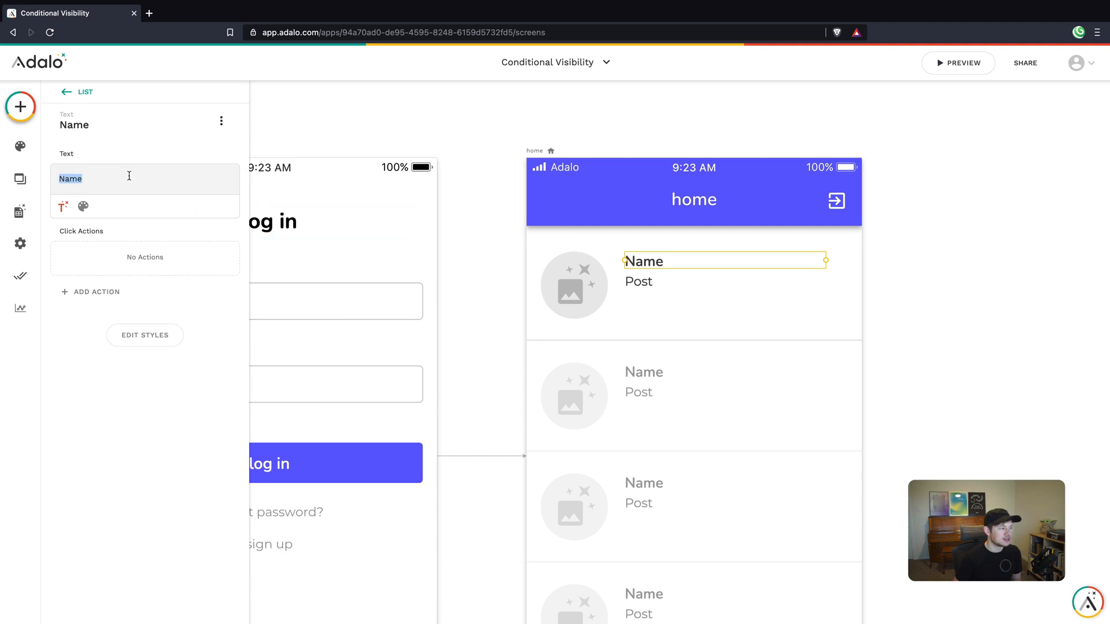
pyautogui.click(63, 206)
pyautogui.moveTo(108, 239)
pyautogui.moveTo(248, 312)
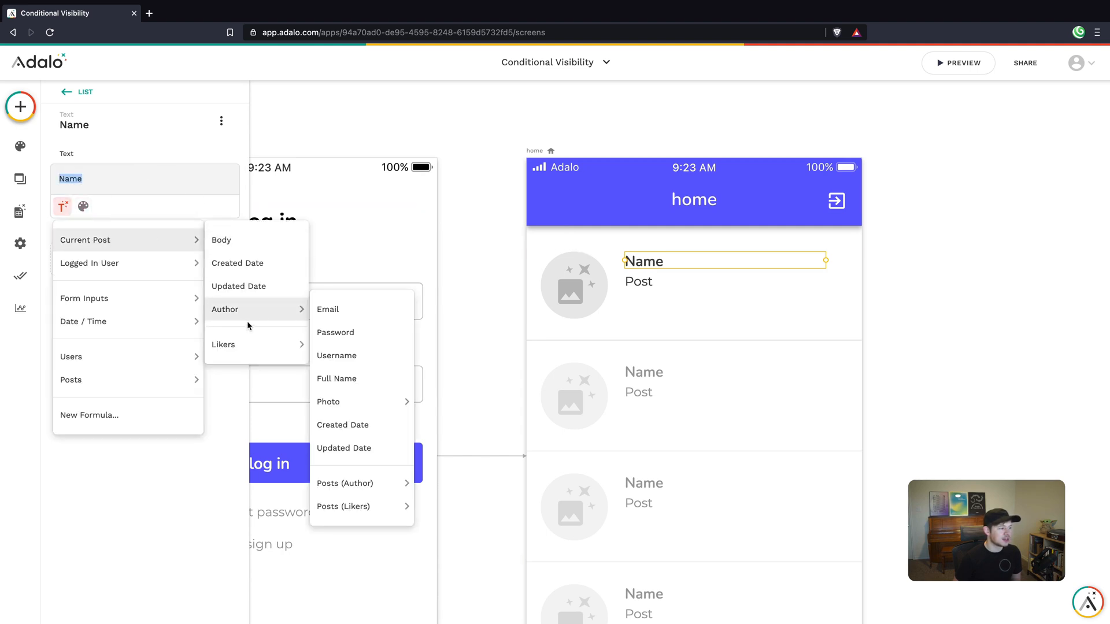
pyautogui.click(364, 383)
# Step: Replace the Post text in the home list item with the current post's Body
pyautogui.click(729, 284)
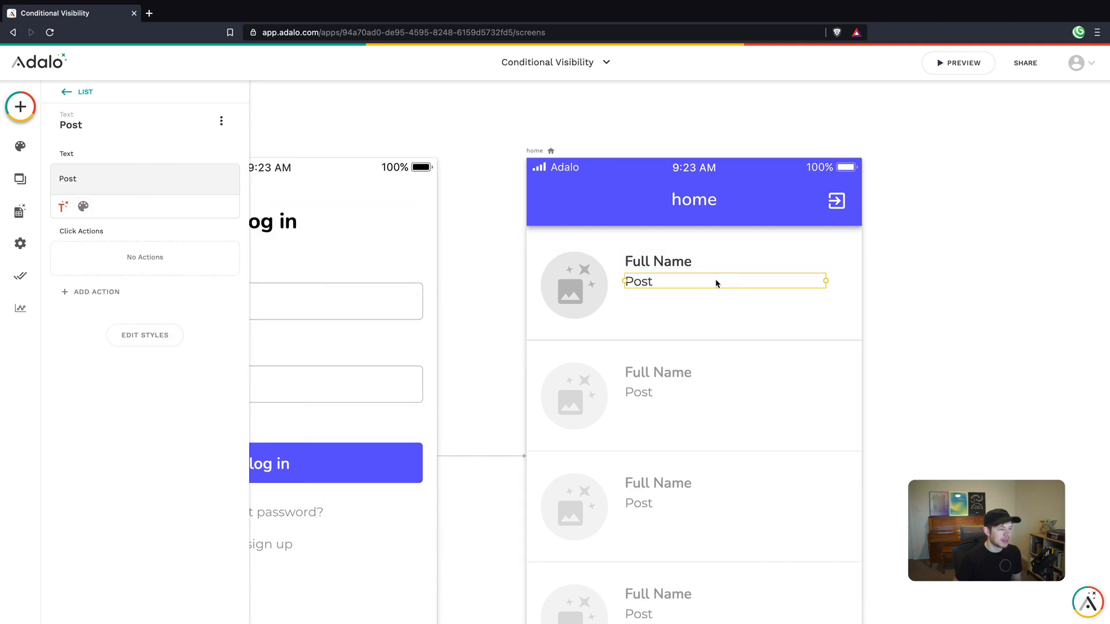
pyautogui.doubleClick(110, 177)
pyautogui.click(65, 206)
pyautogui.moveTo(94, 235)
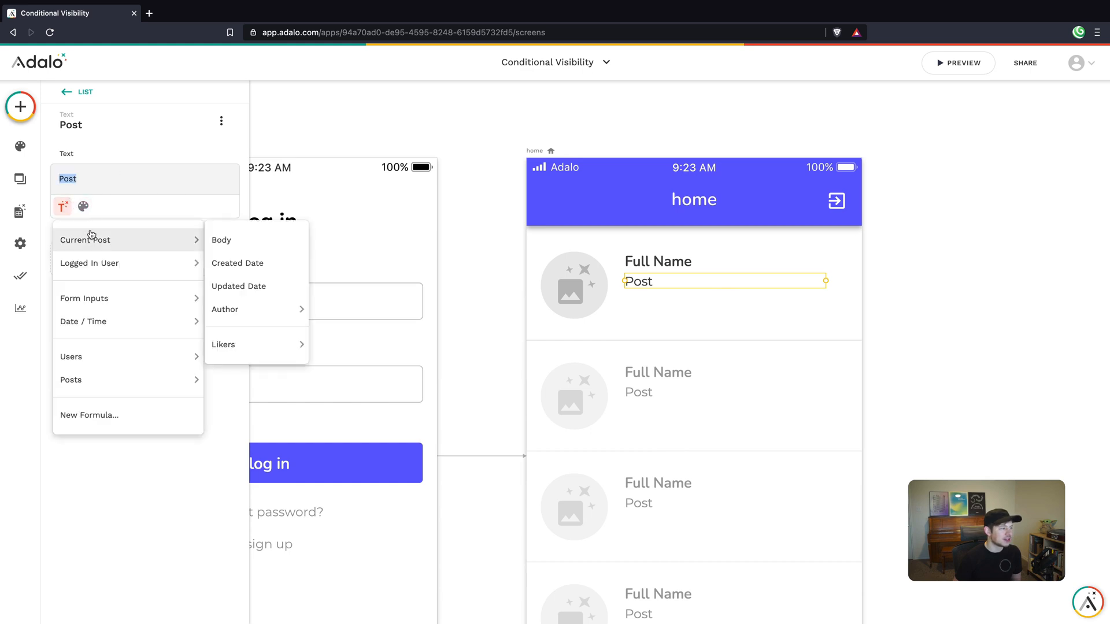
pyautogui.click(223, 238)
# Step: Preview the app to check how the post's author photo, name and body display, and return to the editor
pyautogui.click(949, 297)
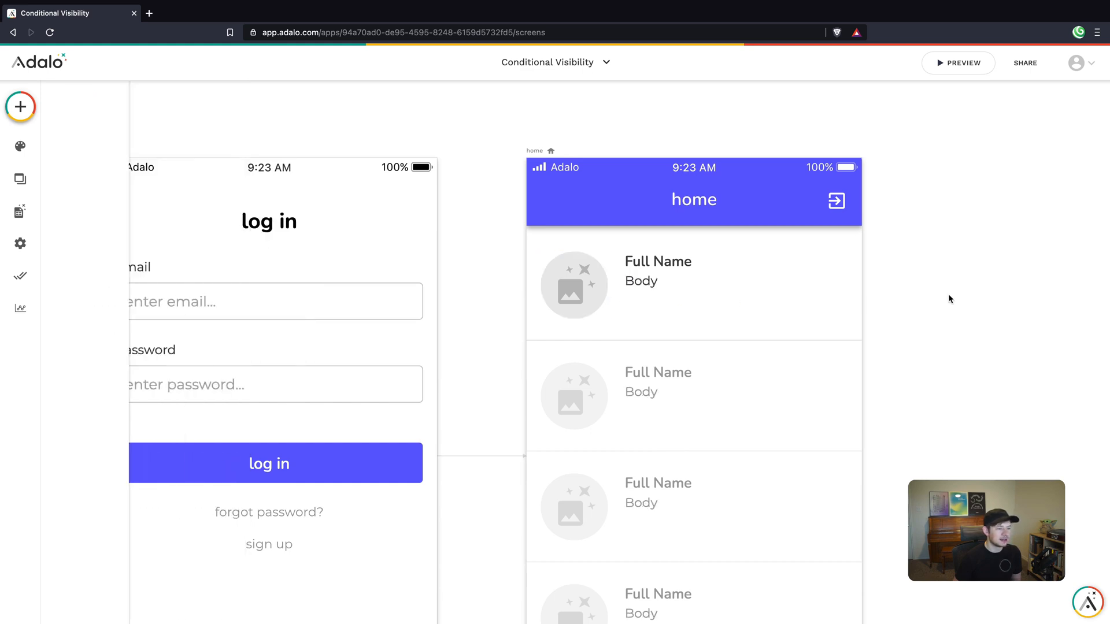
pyautogui.click(957, 64)
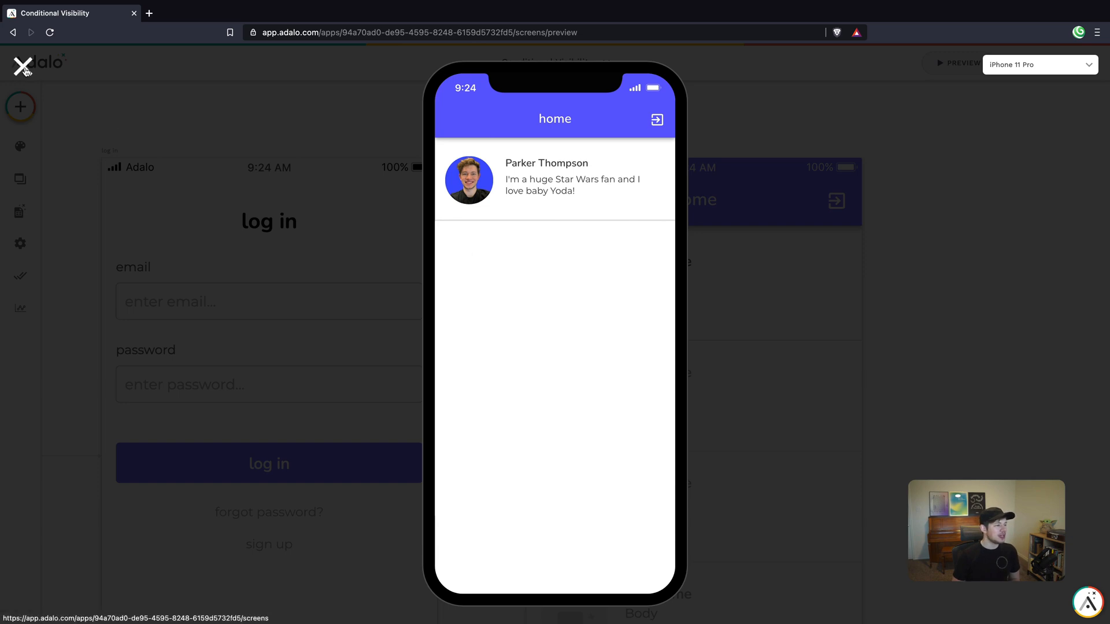
pyautogui.click(24, 66)
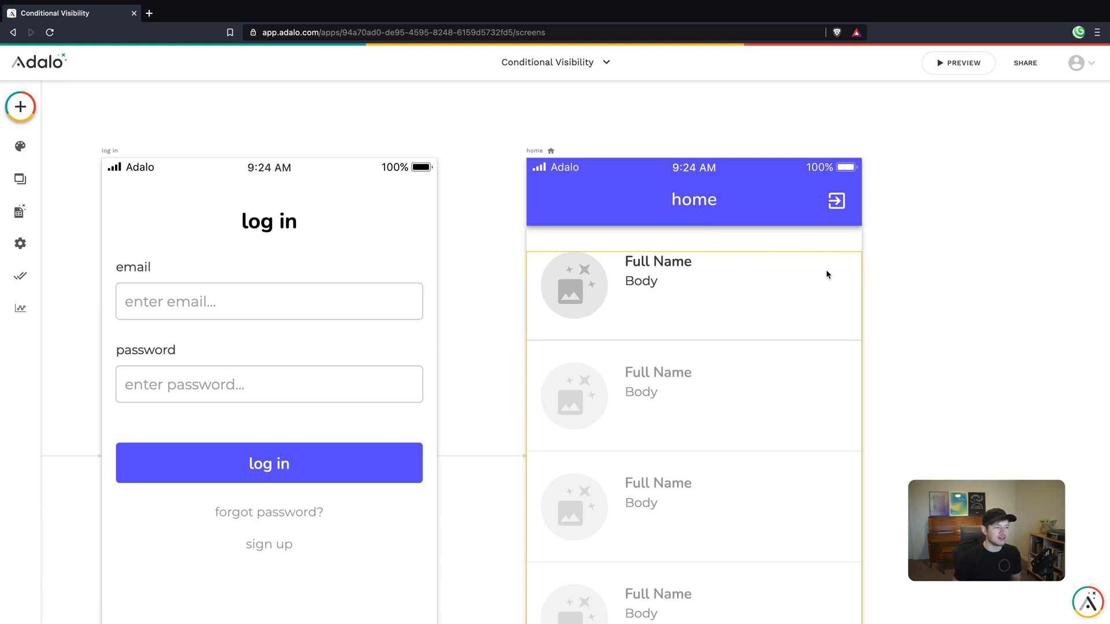
# Step: Find the Icon component and place it in the home list item, at the far end of the Full Name row
pyautogui.click(569, 281)
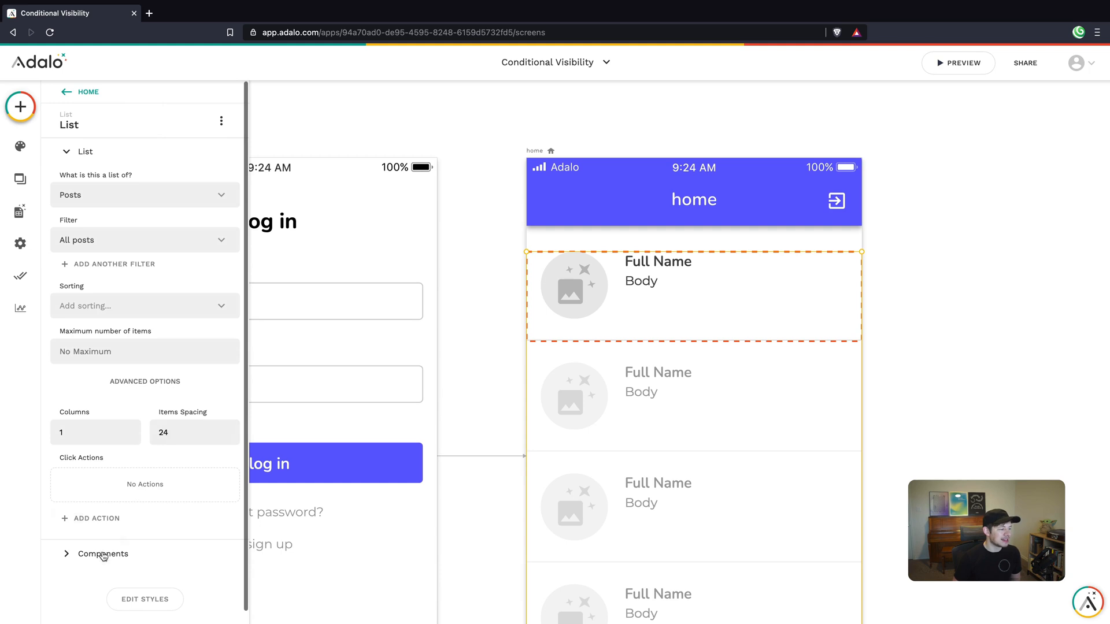
pyautogui.click(72, 554)
pyautogui.click(104, 340)
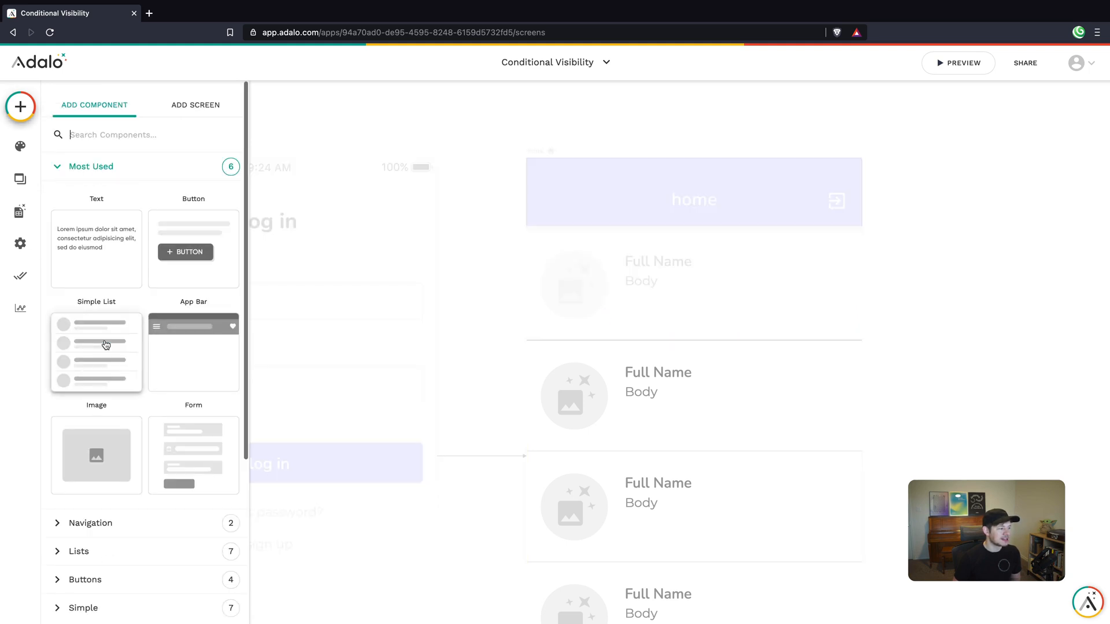
pyautogui.scroll(-3, 135, 321)
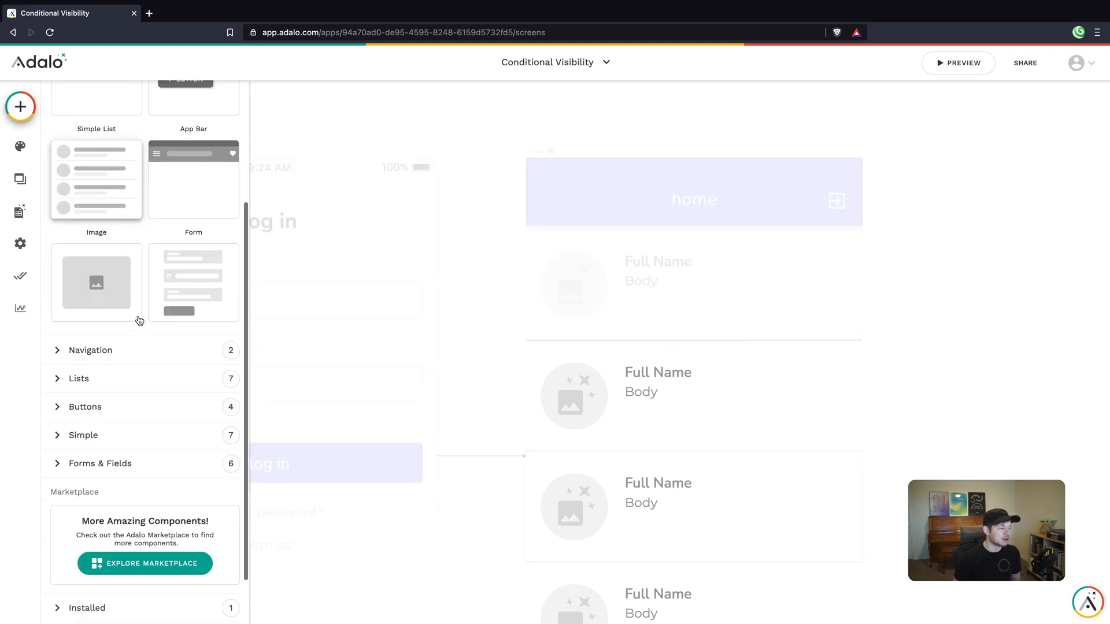
pyautogui.click(90, 435)
pyautogui.scroll(-6, 109, 421)
pyautogui.scroll(10, 110, 421)
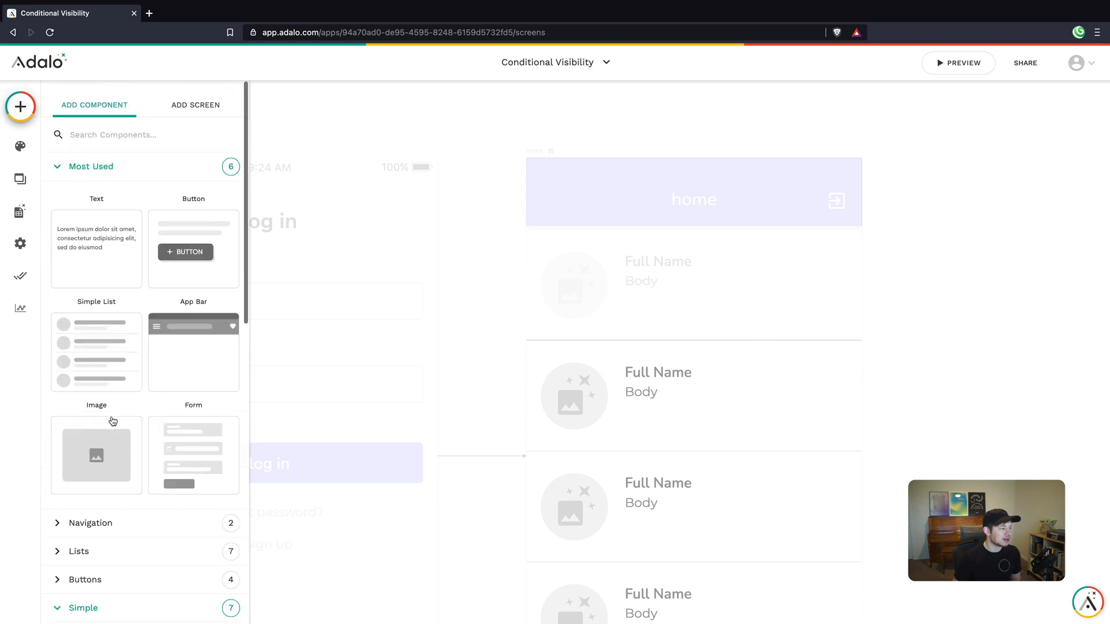
pyautogui.write('icon')
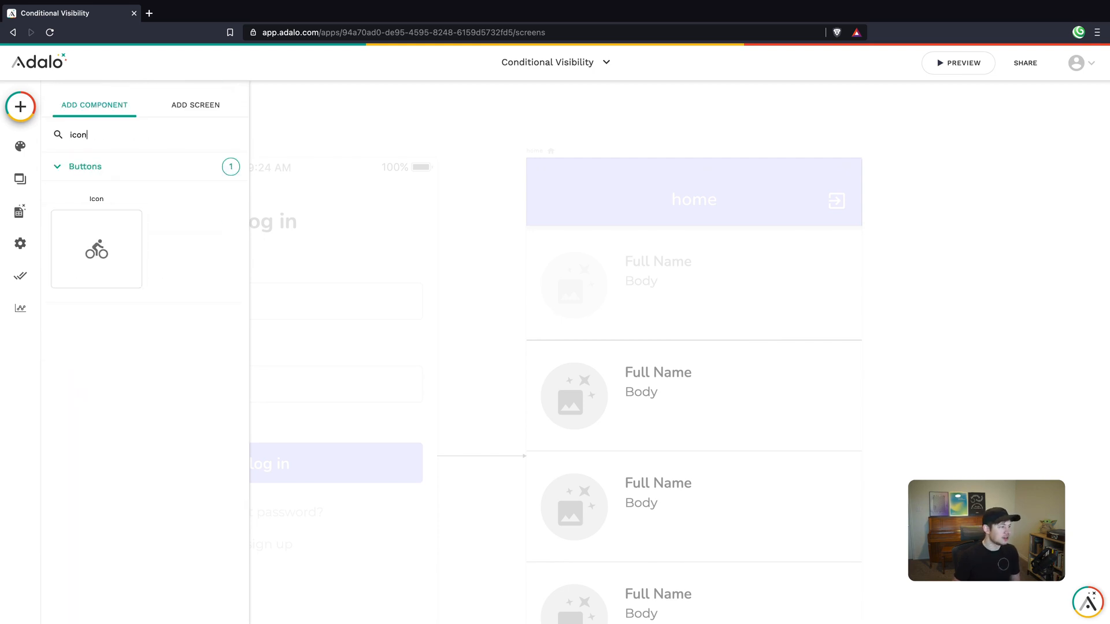
pyautogui.moveTo(95, 246); pyautogui.dragTo(837, 261)
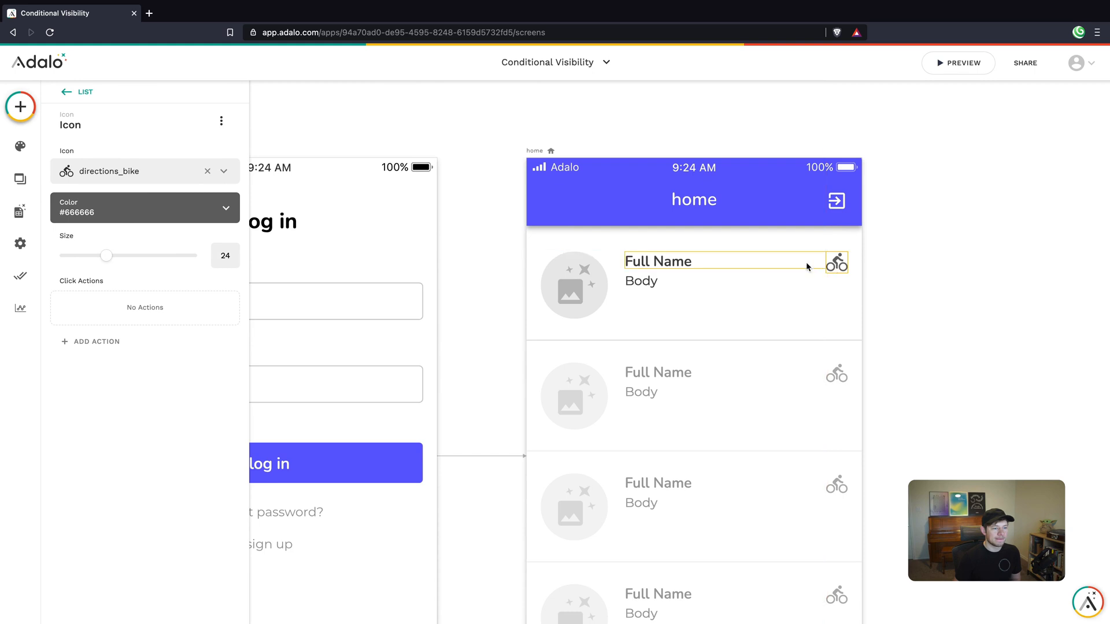
# Step: Change the new list icon from the bike to the delete icon
pyautogui.click(112, 170)
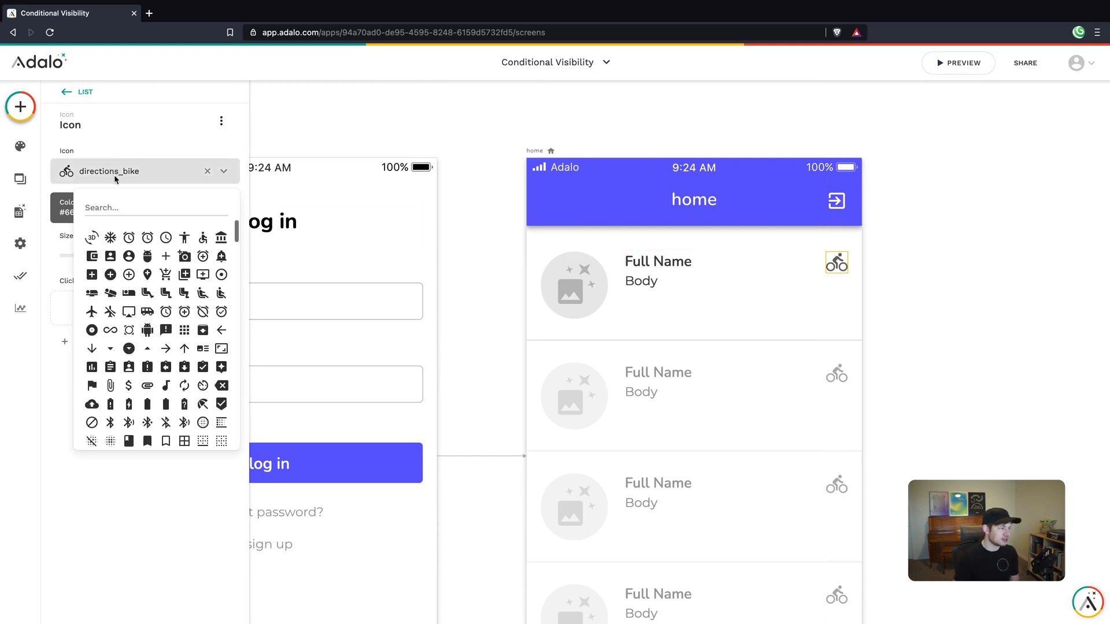
pyautogui.write('del')
pyautogui.click(92, 238)
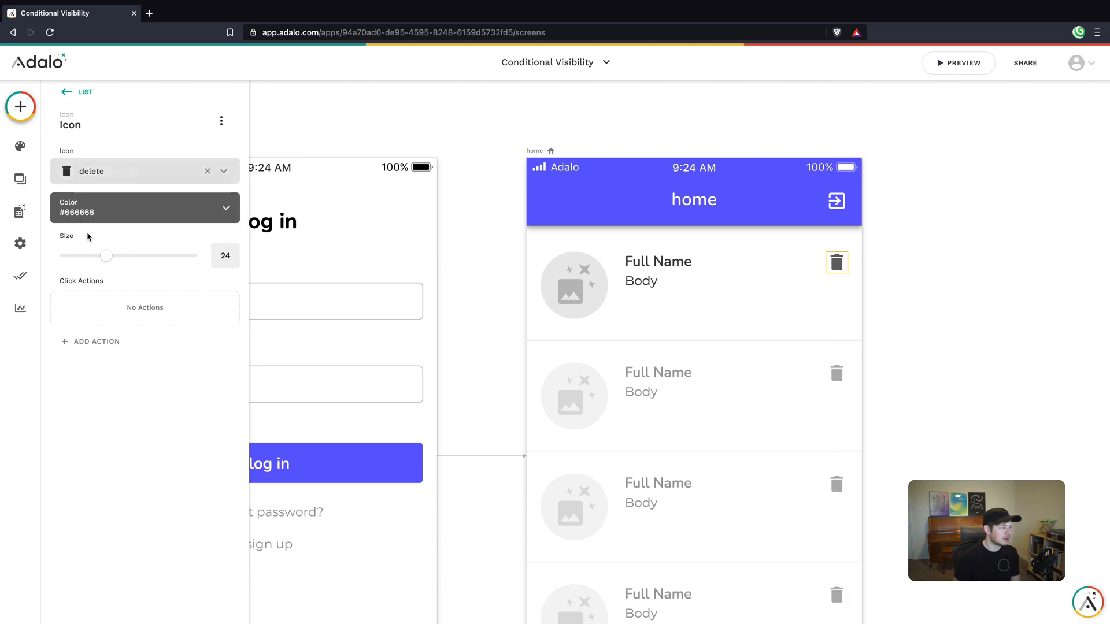
pyautogui.click(1016, 292)
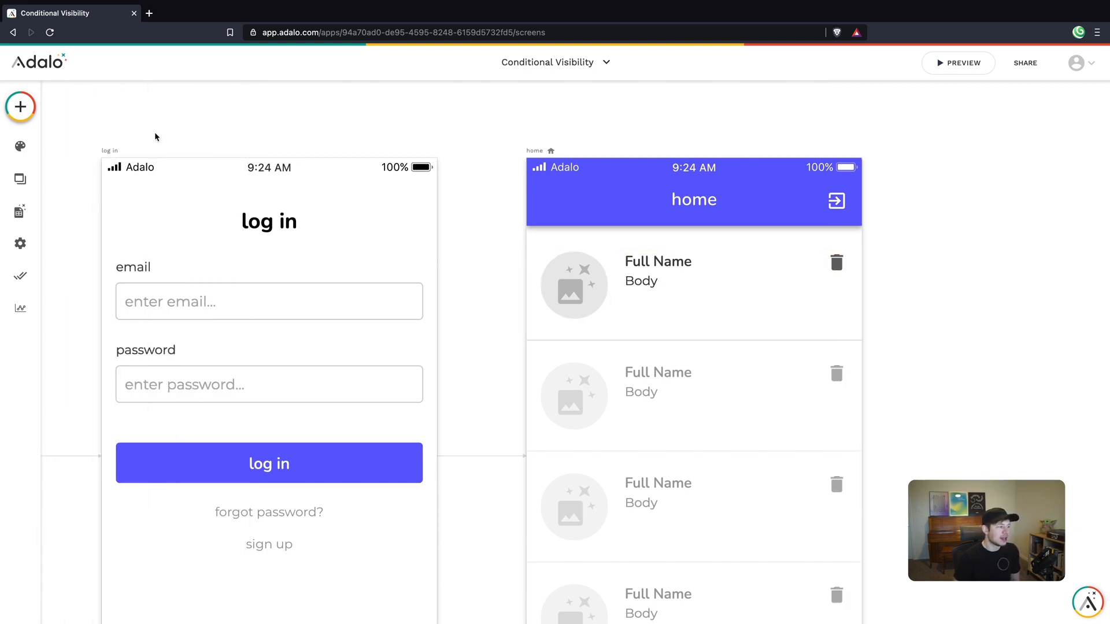
# Step: Set Admin to False for the existing record in the Users collection and save it
pyautogui.click(20, 212)
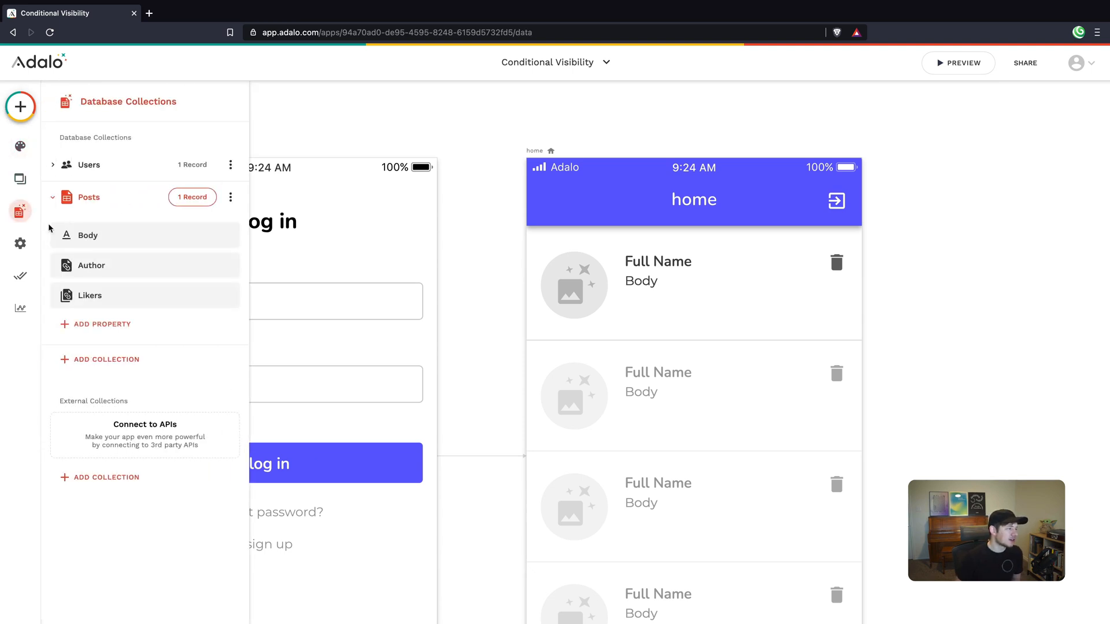
pyautogui.click(113, 163)
pyautogui.click(193, 165)
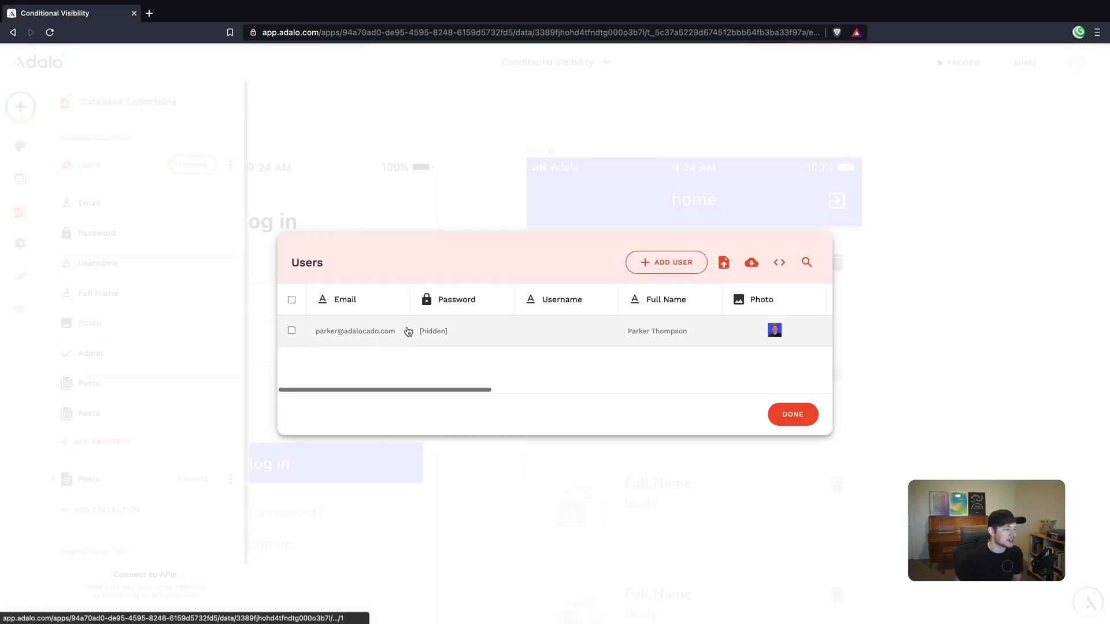
pyautogui.click(415, 331)
pyautogui.scroll(-2, 460, 319)
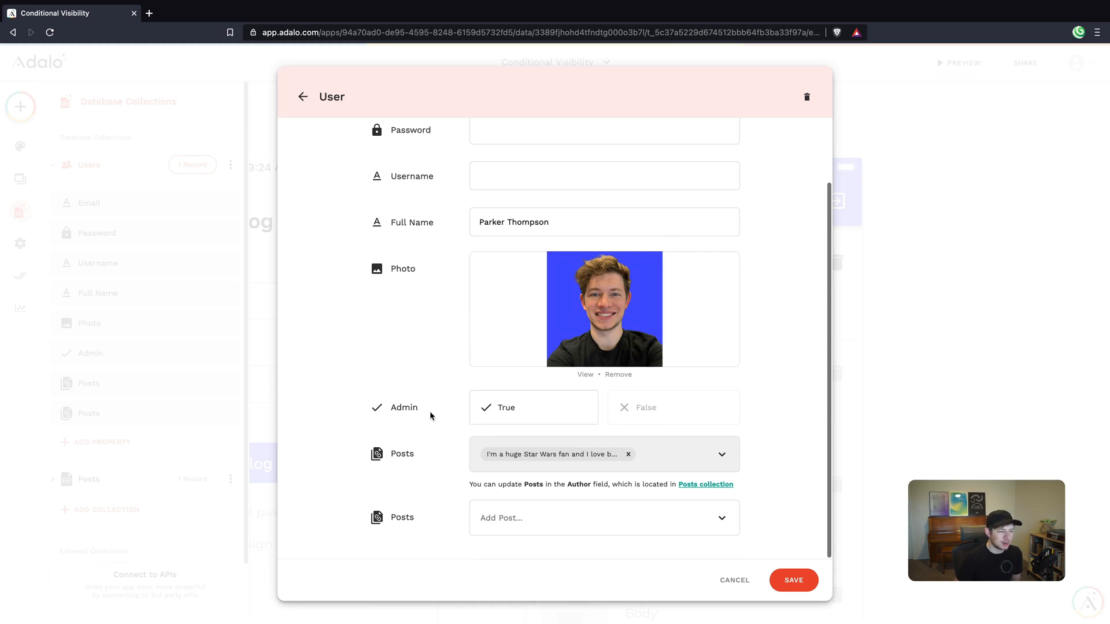
pyautogui.click(659, 414)
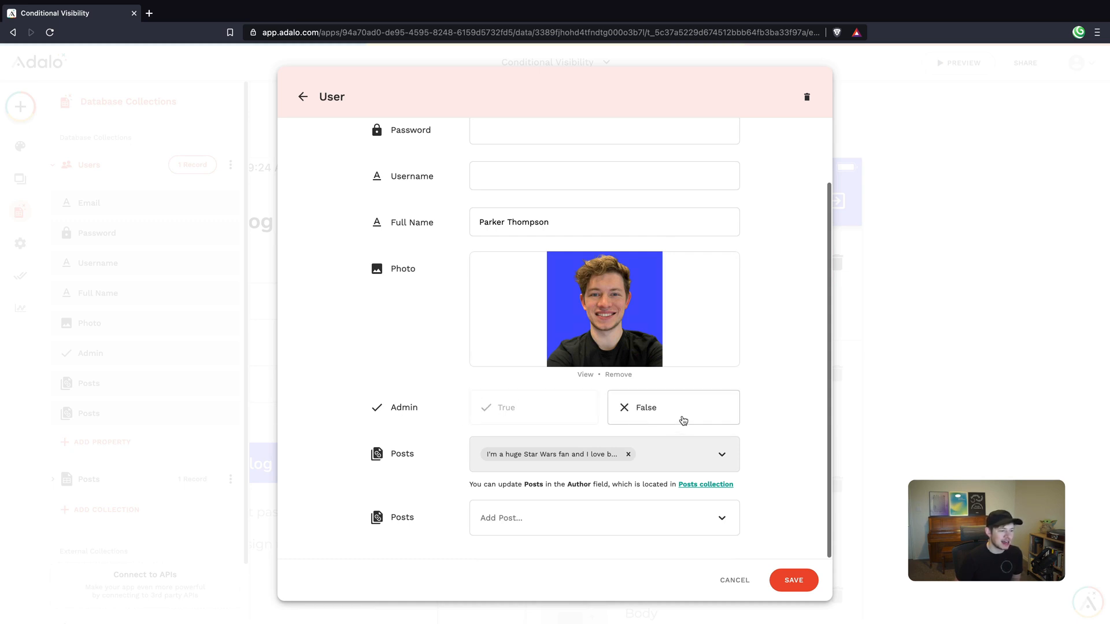
pyautogui.click(794, 580)
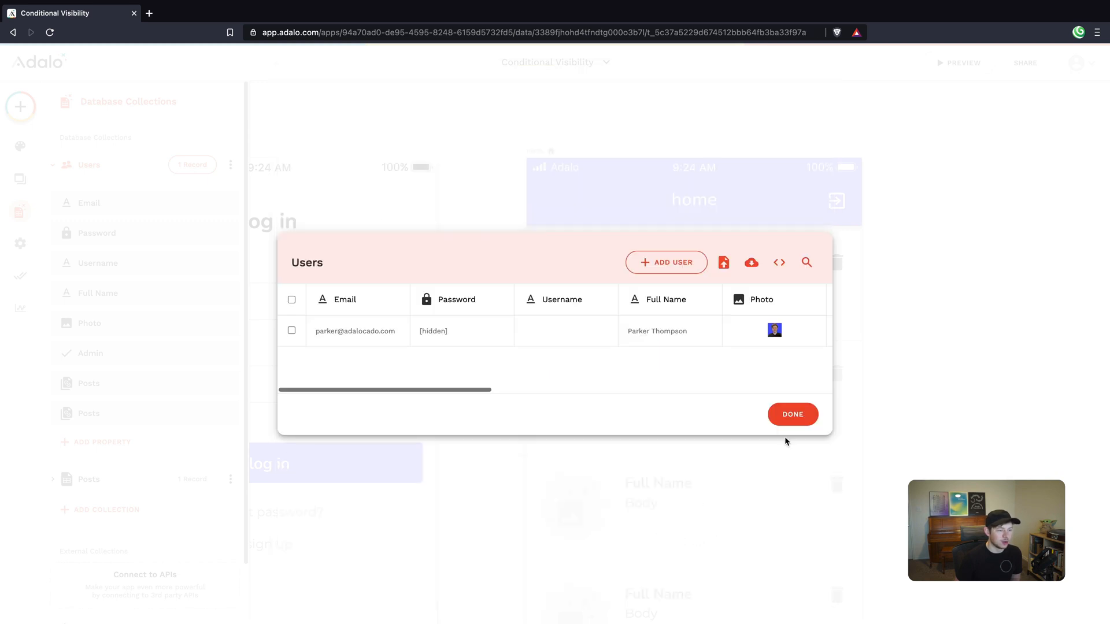
pyautogui.click(794, 415)
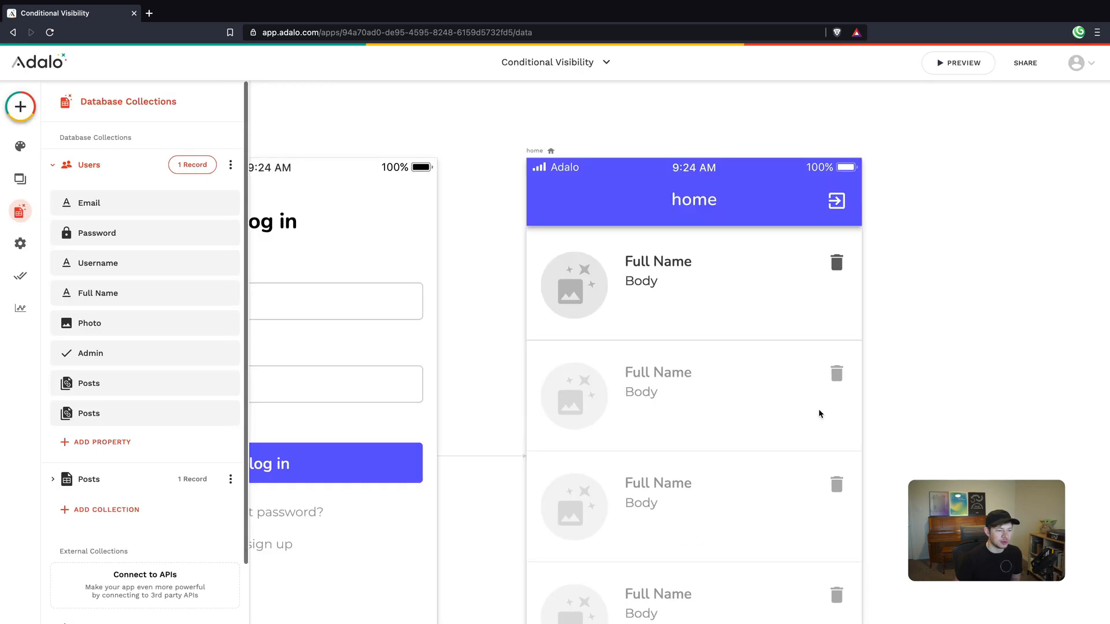
# Step: Change the visibility of the delete icon in the home list to Sometimes Visible
pyautogui.click(837, 265)
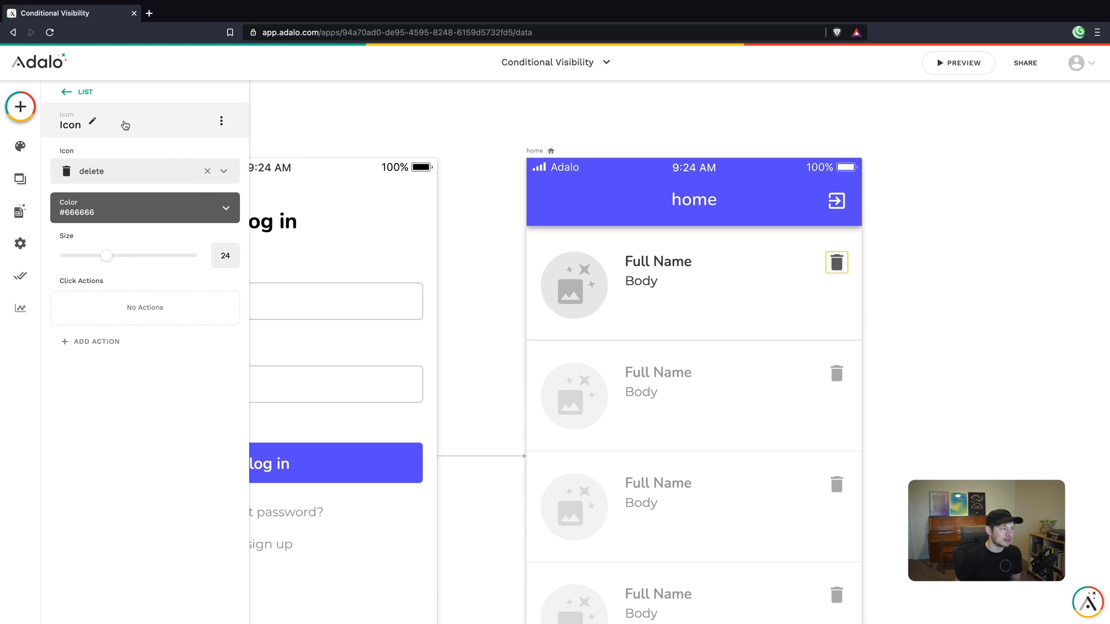
pyautogui.click(221, 122)
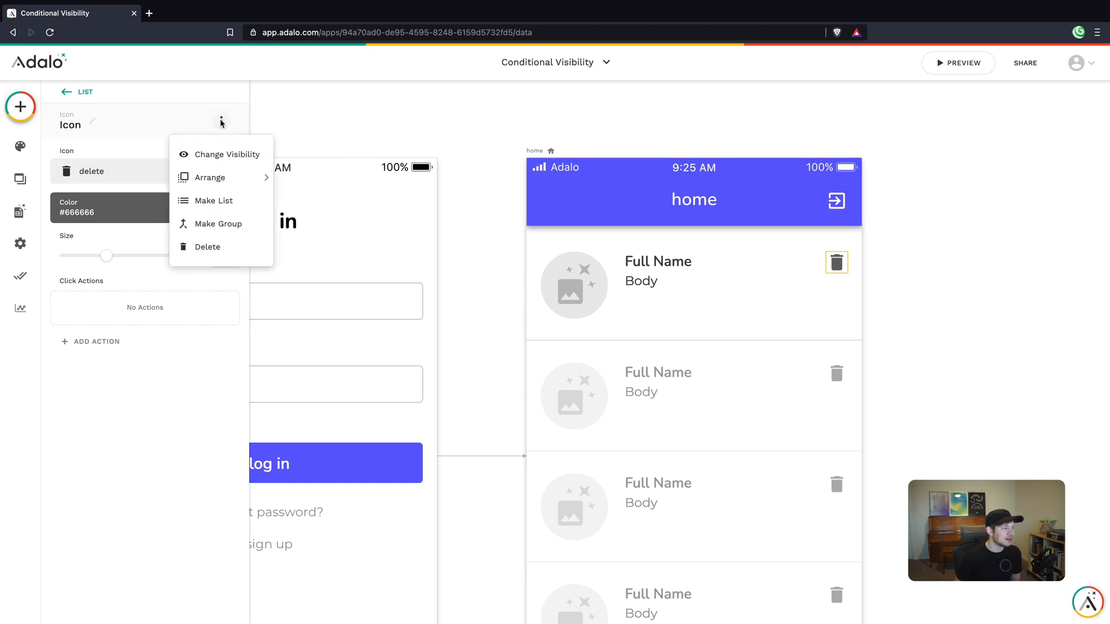
pyautogui.click(215, 156)
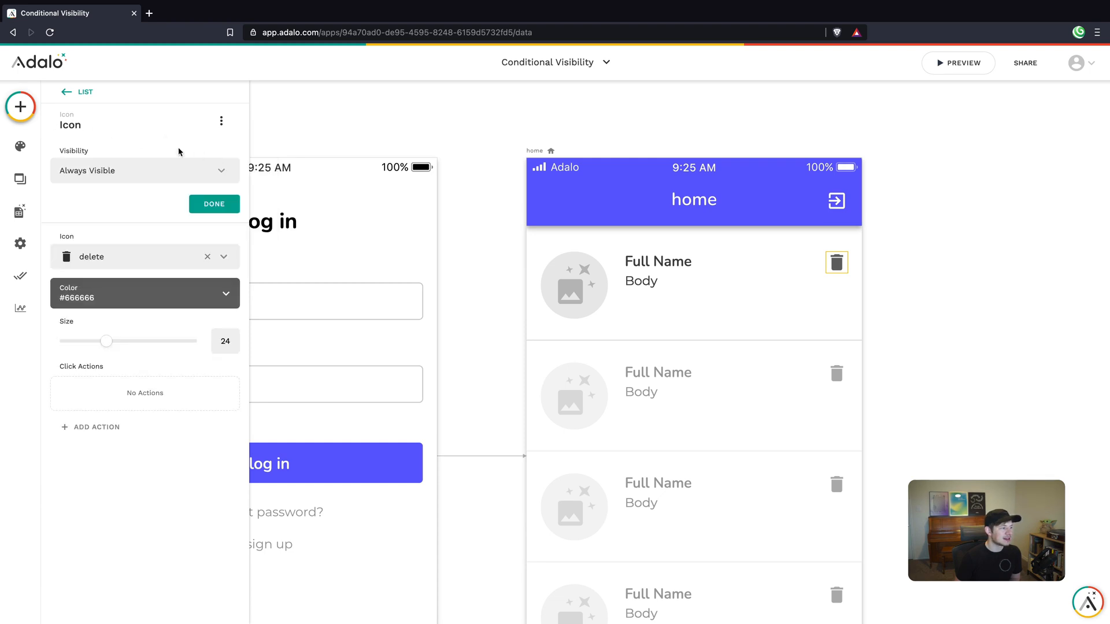
pyautogui.click(110, 175)
pyautogui.click(110, 224)
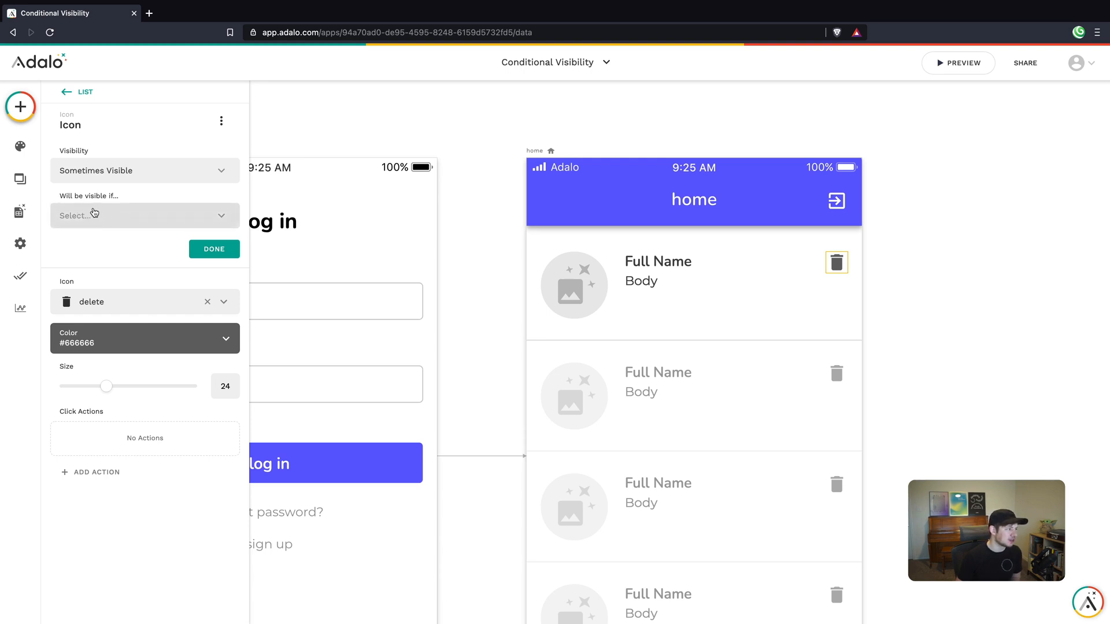
# Step: Make the delete icon visible only if Logged In User > Admin is true
pyautogui.click(113, 214)
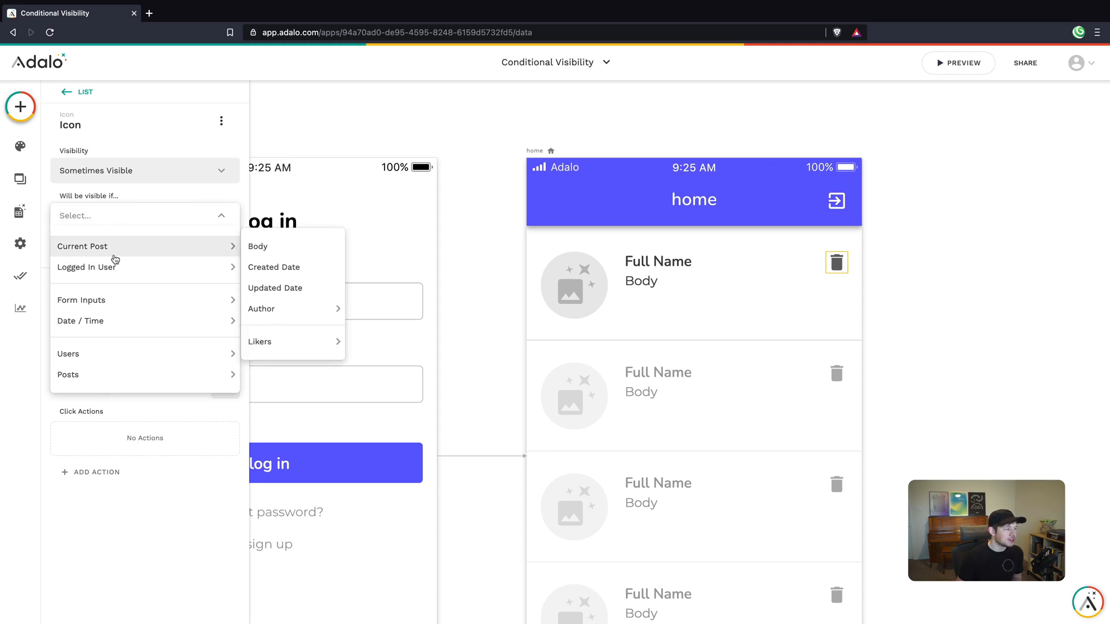
pyautogui.moveTo(82, 267)
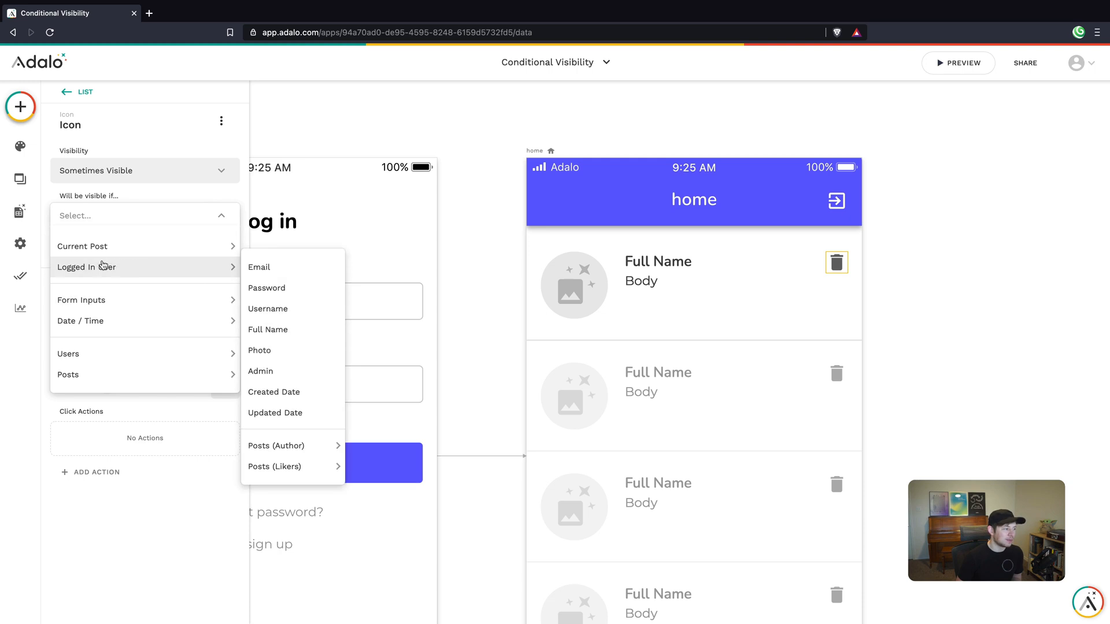
pyautogui.click(274, 372)
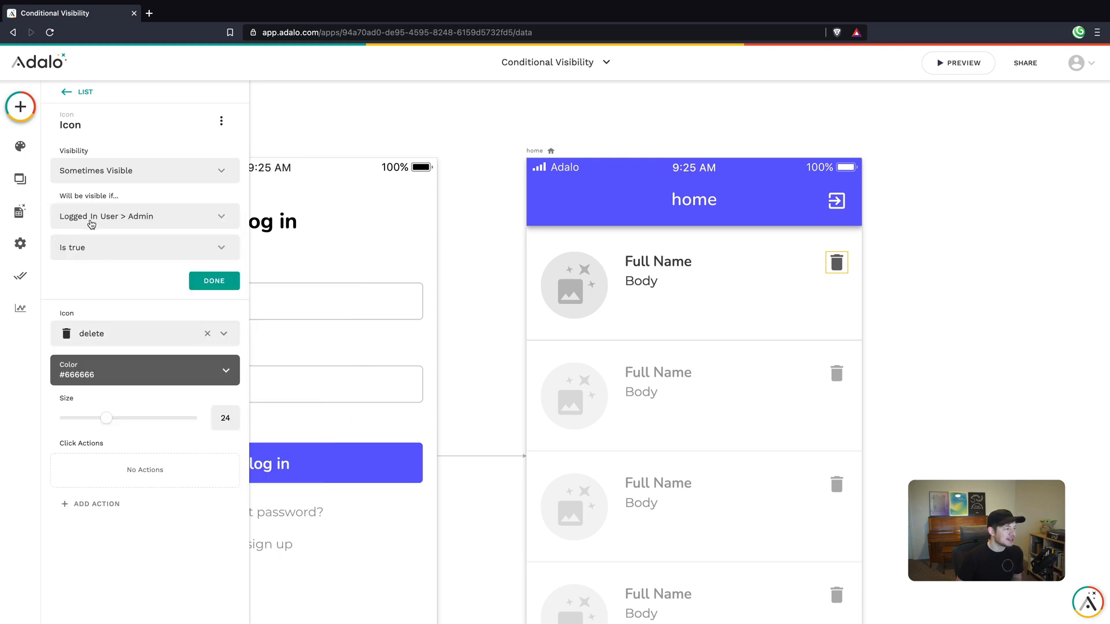
pyautogui.click(98, 249)
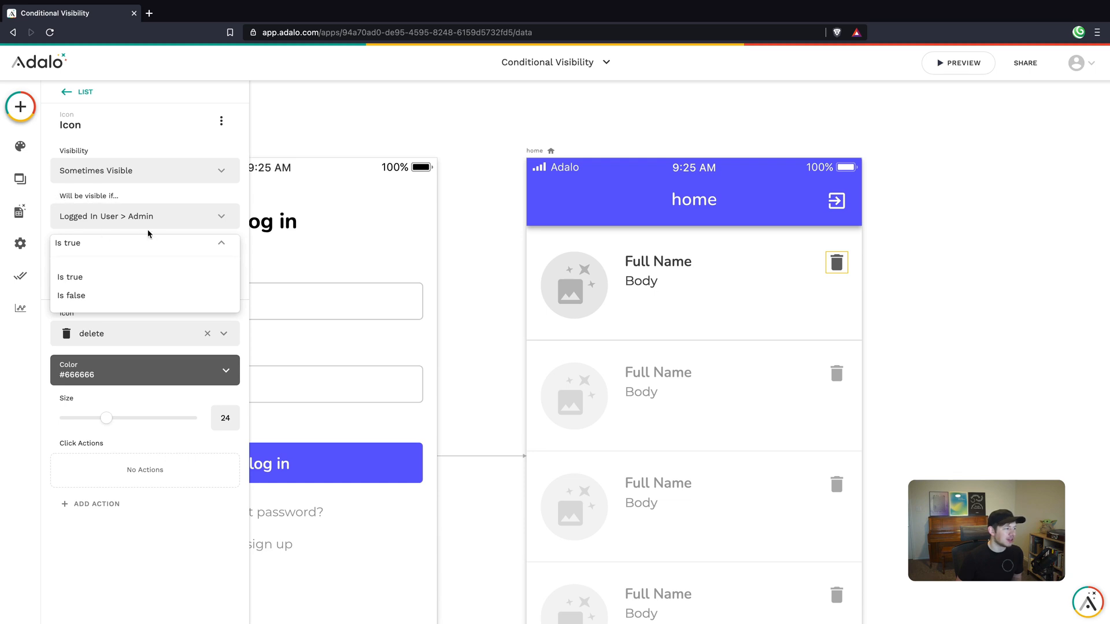
pyautogui.click(70, 279)
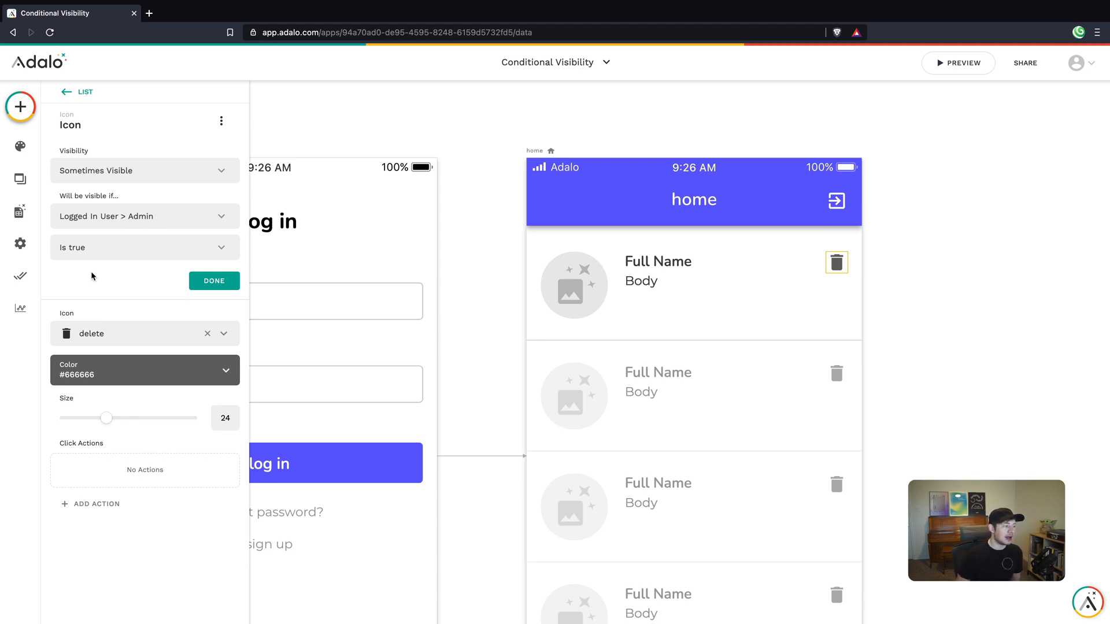
# Step: Apply the delete icon's visibility condition and preview the home screen to check whether the icon shows for the logged-in user
pyautogui.click(213, 281)
pyautogui.click(454, 278)
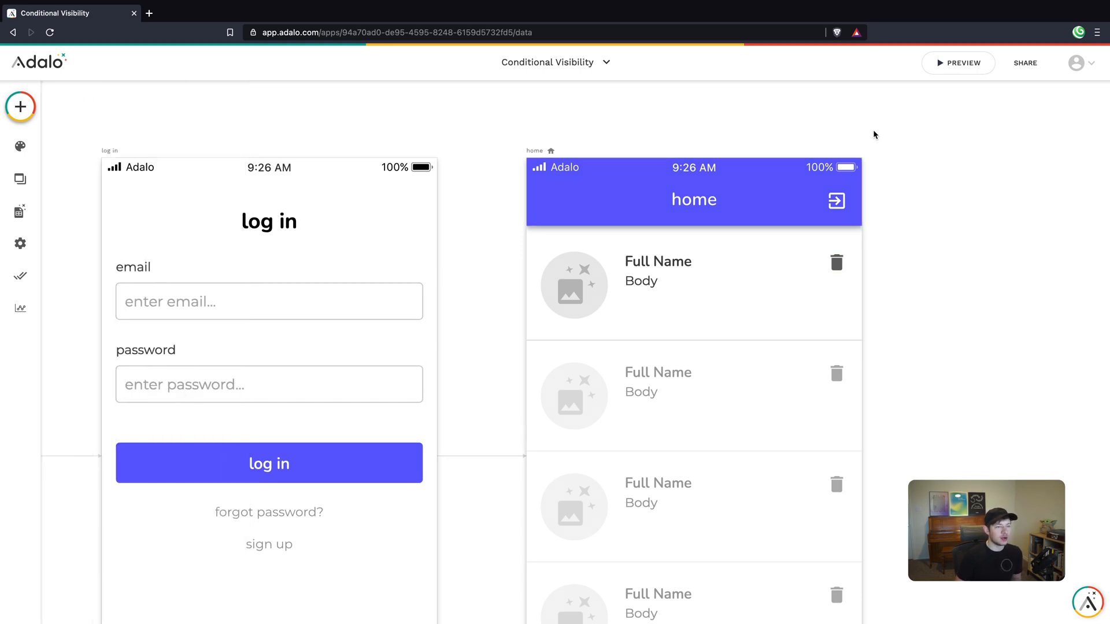
pyautogui.click(937, 64)
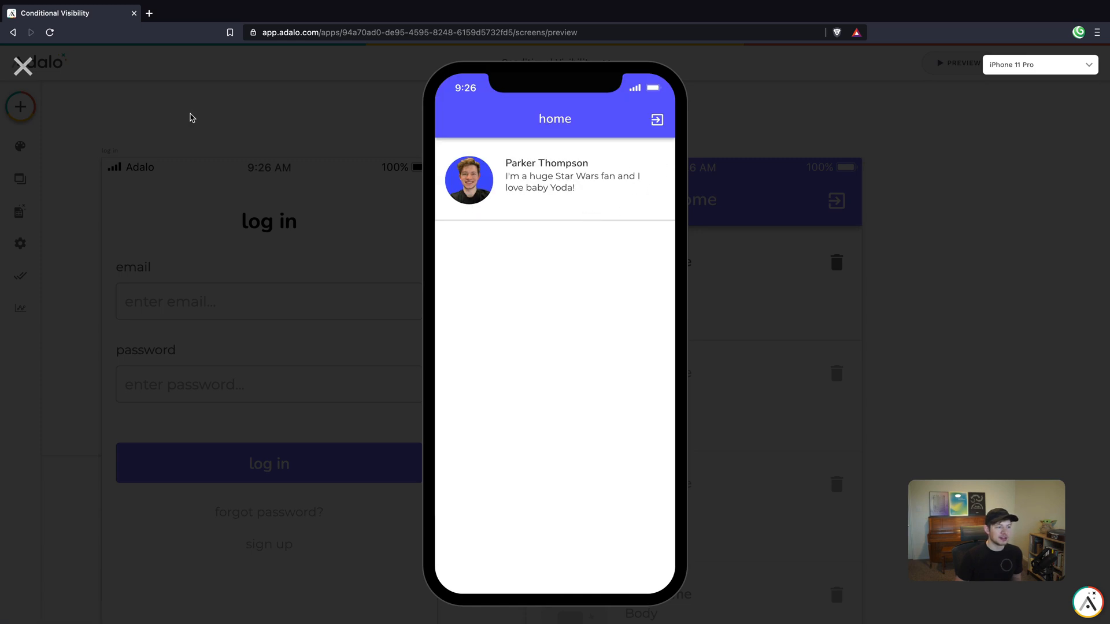
pyautogui.click(24, 65)
pyautogui.click(959, 63)
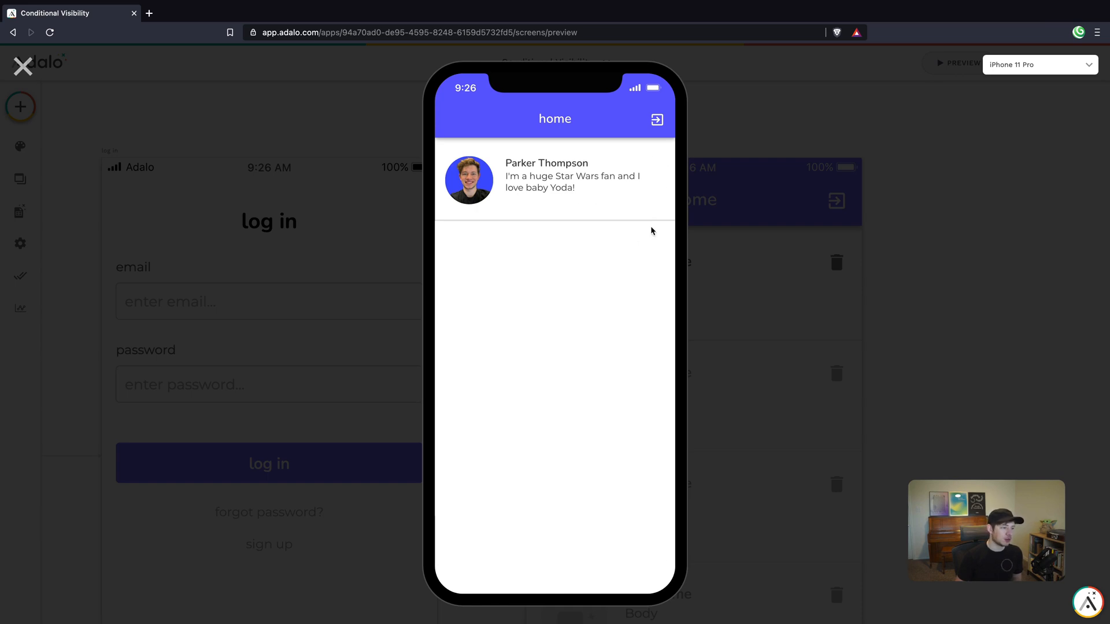
pyautogui.click(23, 67)
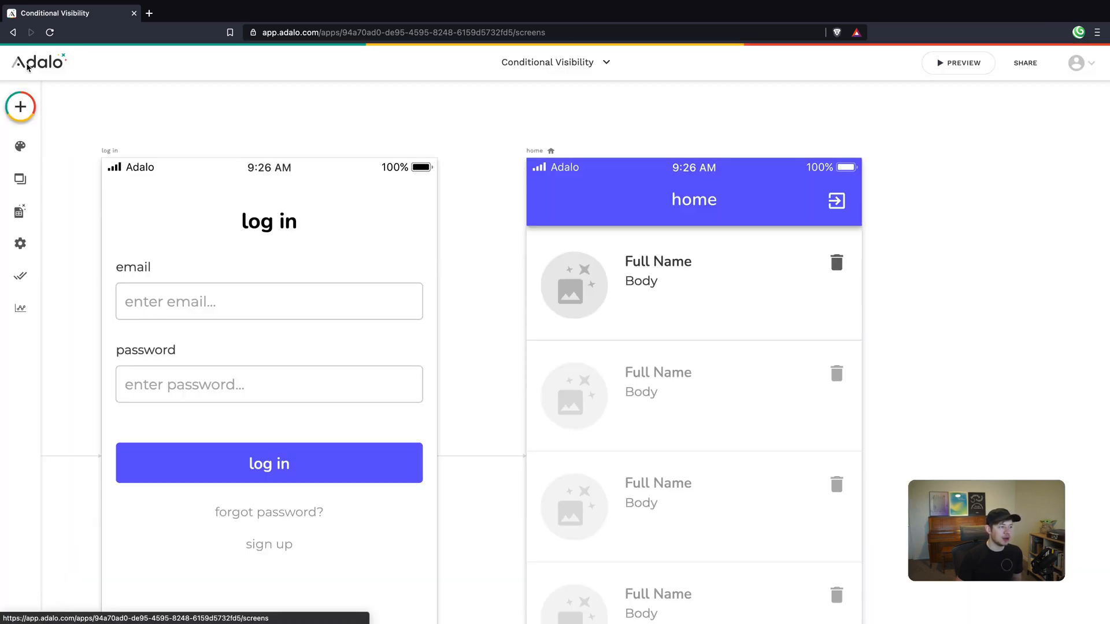
# Step: Add a click action to the delete icon in the home list that deletes the Current Post
pyautogui.click(835, 265)
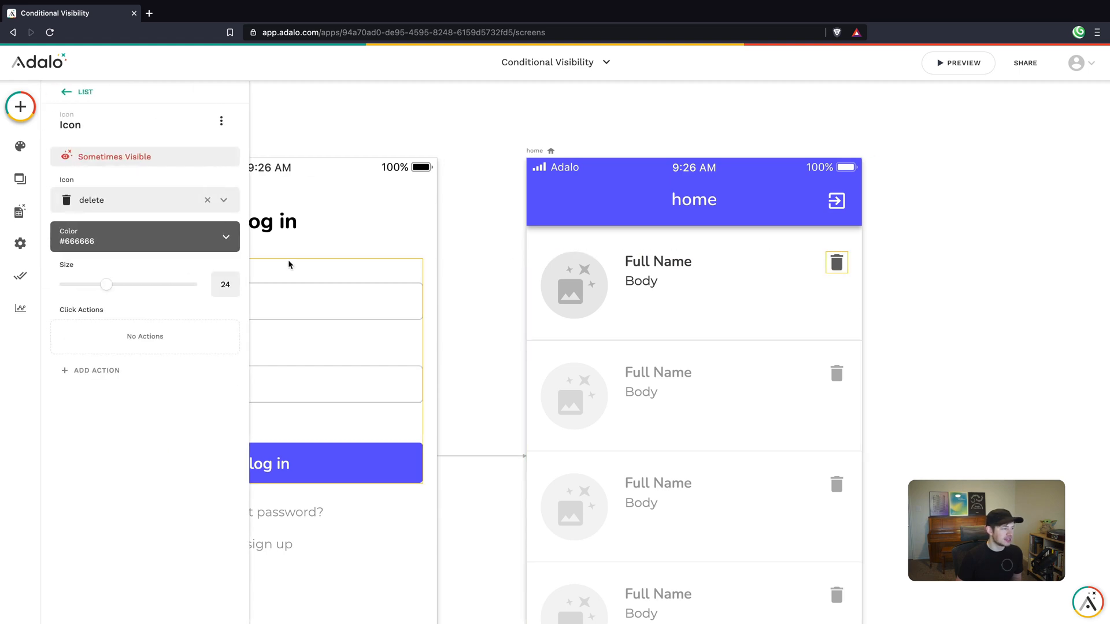
pyautogui.click(114, 367)
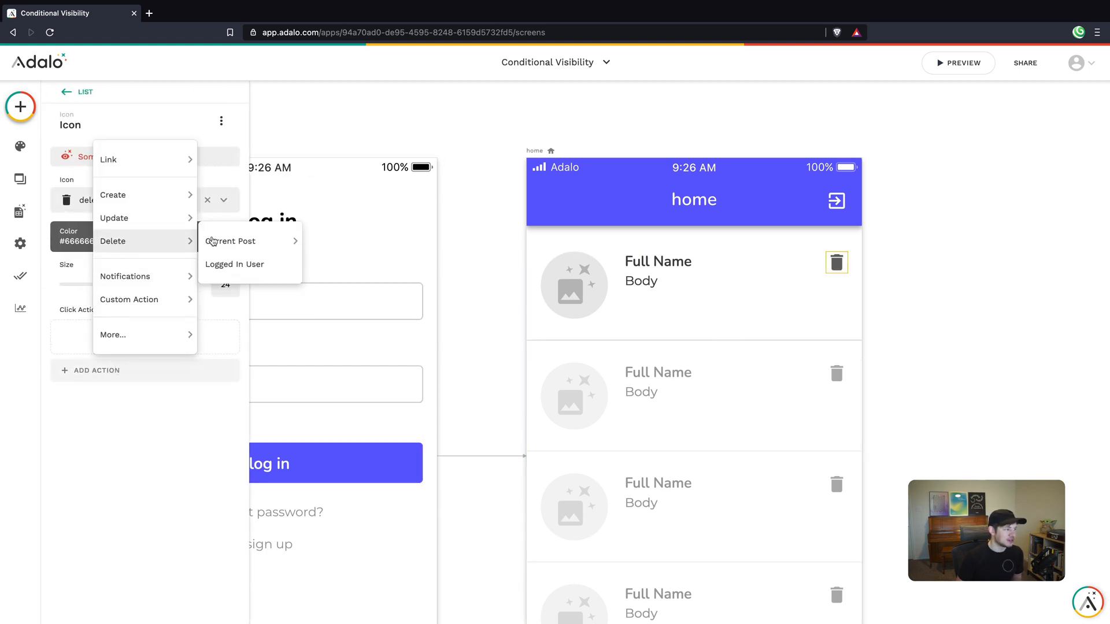
pyautogui.click(232, 240)
pyautogui.click(204, 431)
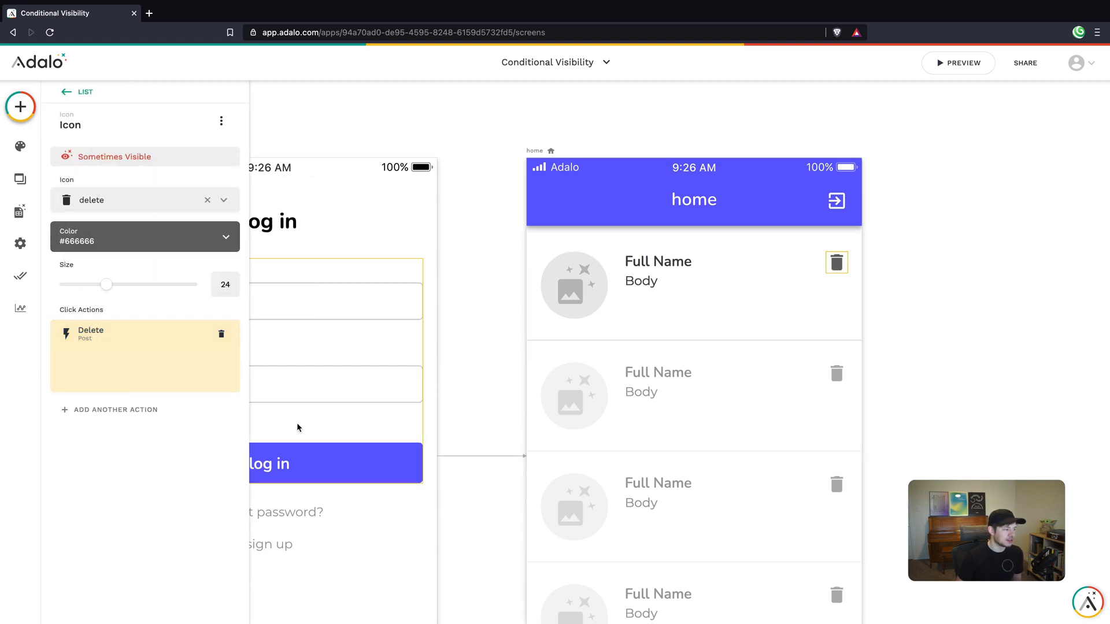
pyautogui.click(491, 351)
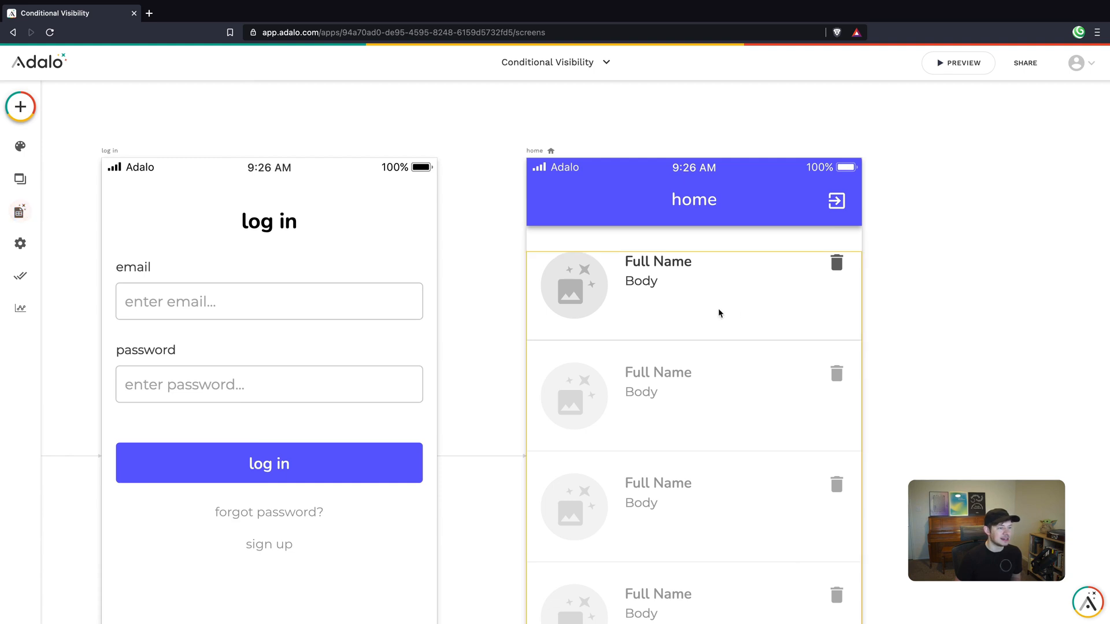
# Step: Set Admin to True for the existing record in the Users collection, save it, and check the delete icon in the app preview
pyautogui.click(20, 212)
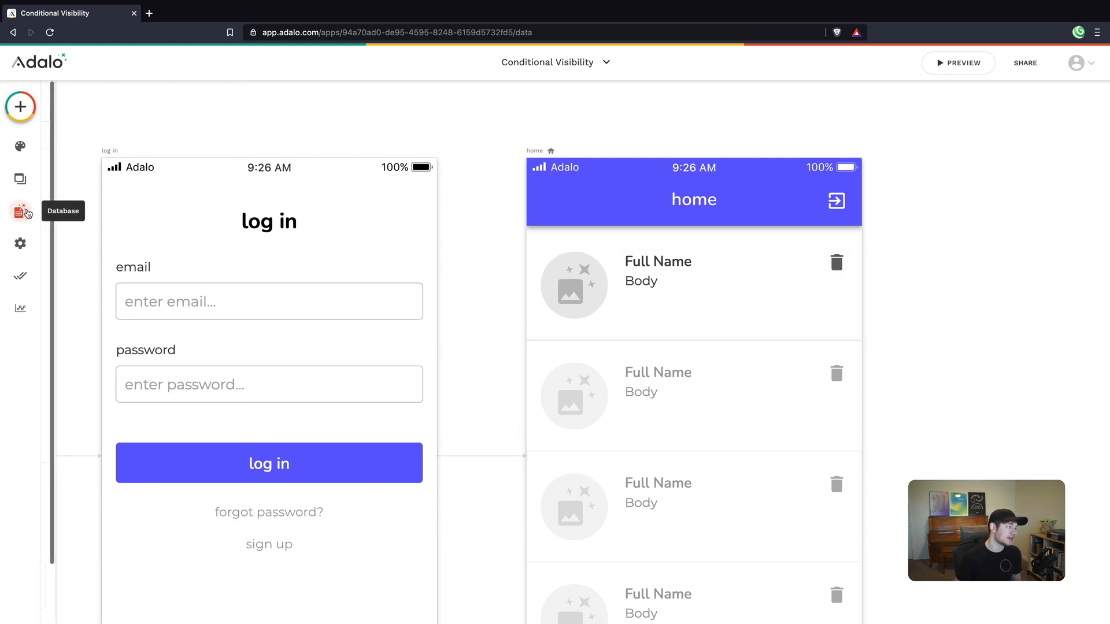
pyautogui.click(193, 165)
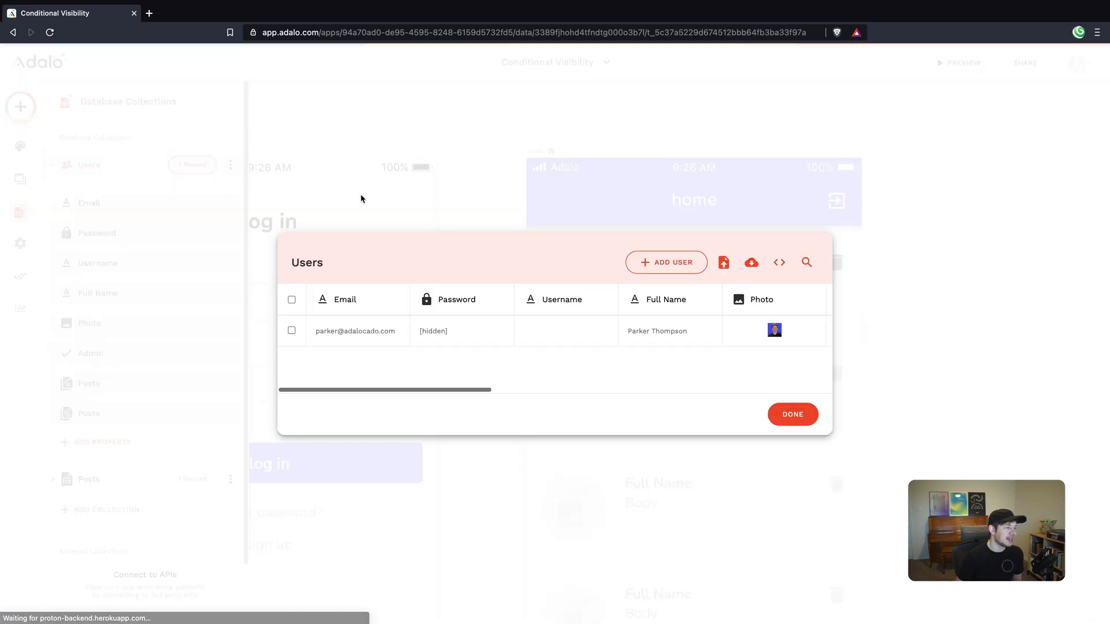
pyautogui.click(385, 326)
pyautogui.scroll(-3, 522, 372)
pyautogui.click(523, 413)
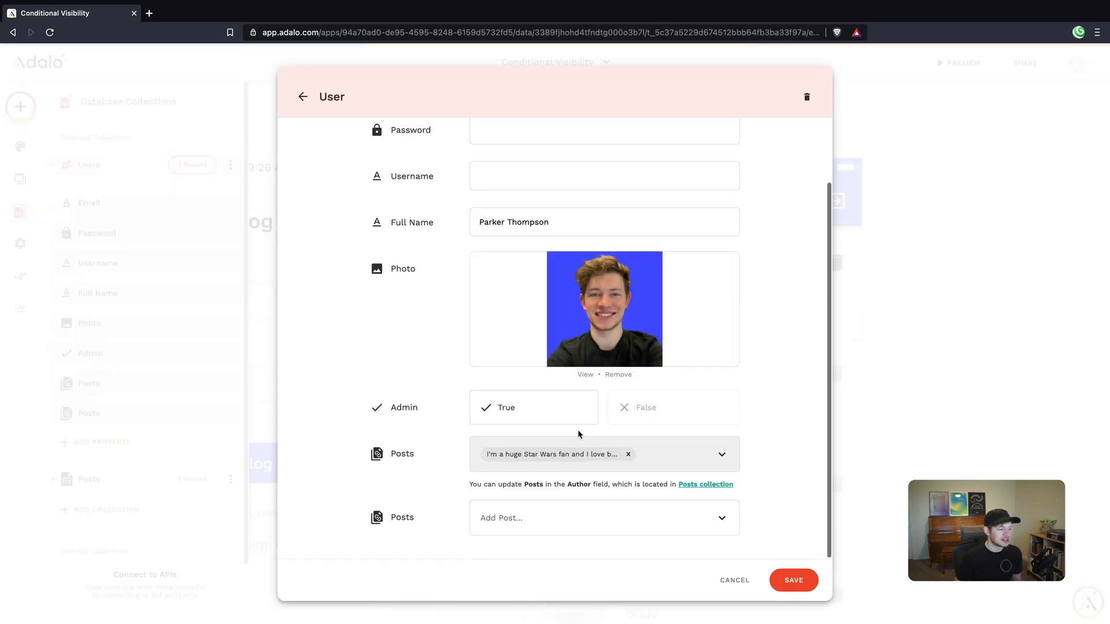
pyautogui.click(798, 574)
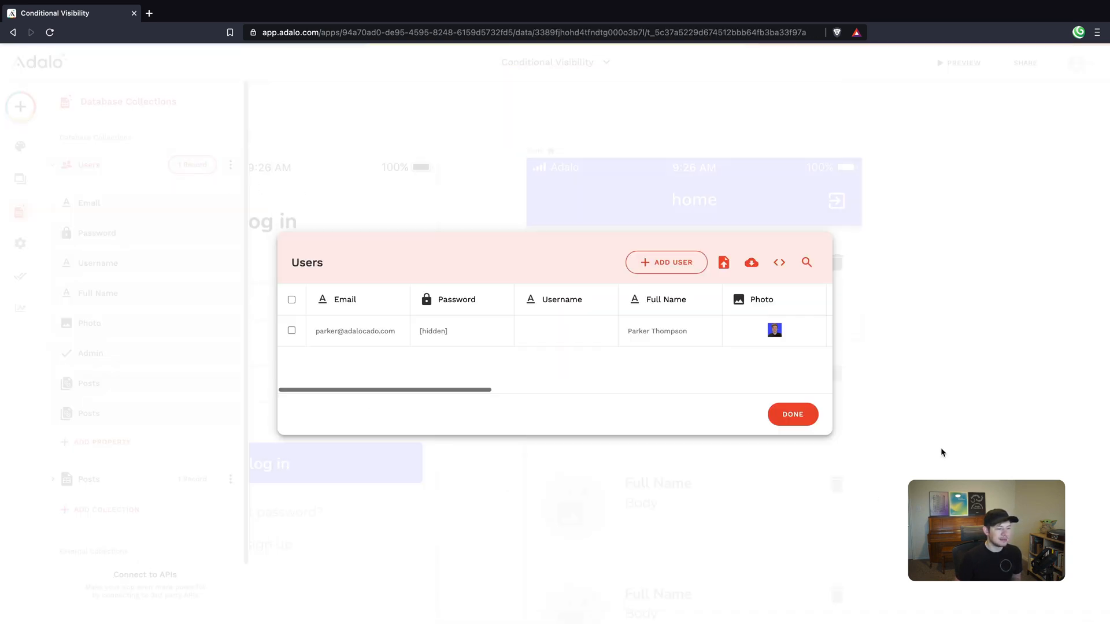
pyautogui.click(798, 421)
pyautogui.click(946, 66)
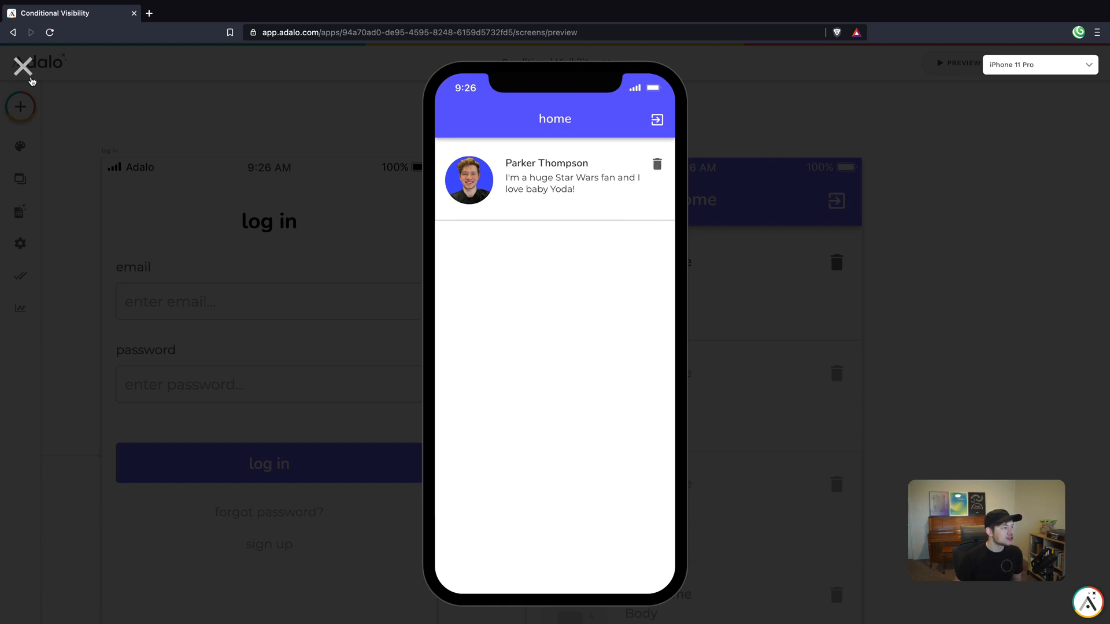
pyautogui.click(23, 66)
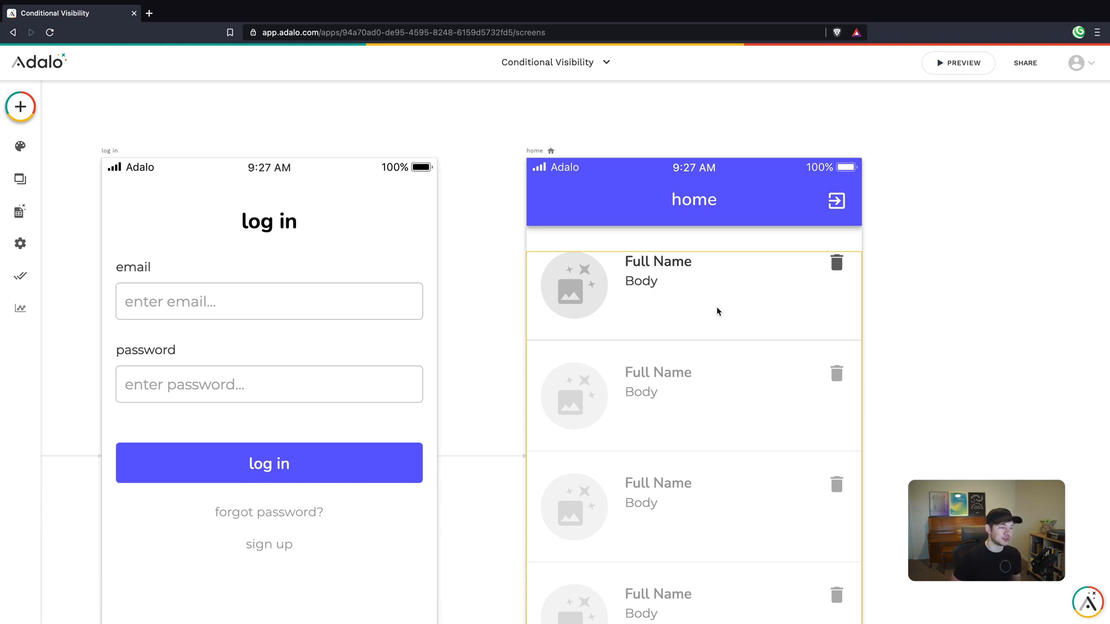
# Step: Add another Icon component to the home list, placed just below the first item's profile image
pyautogui.click(21, 107)
pyautogui.click(649, 331)
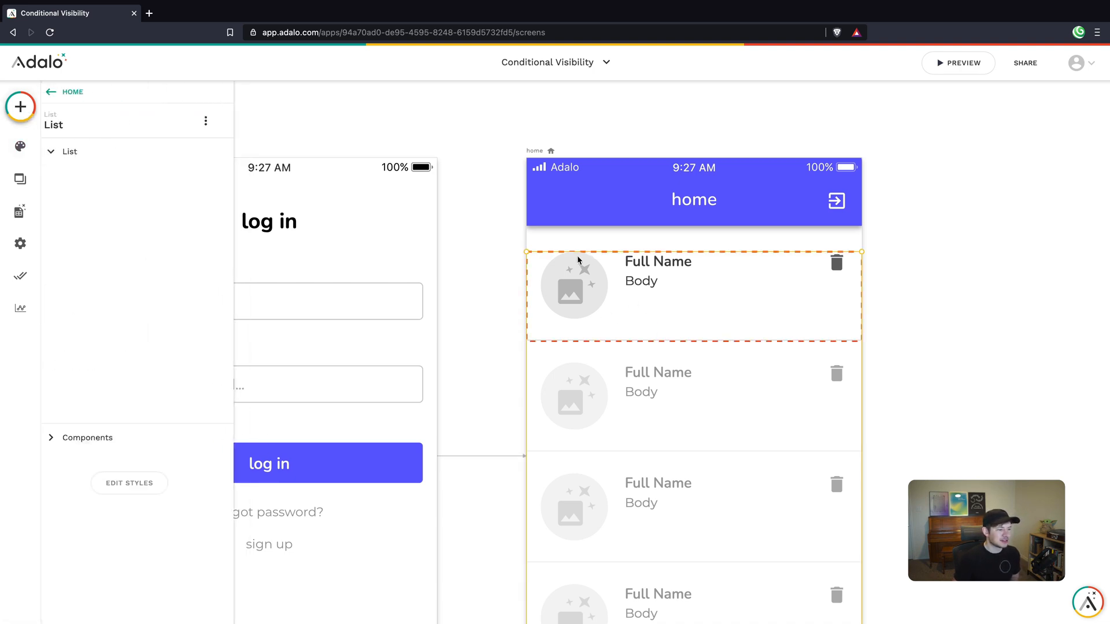
pyautogui.scroll(-1, 136, 341)
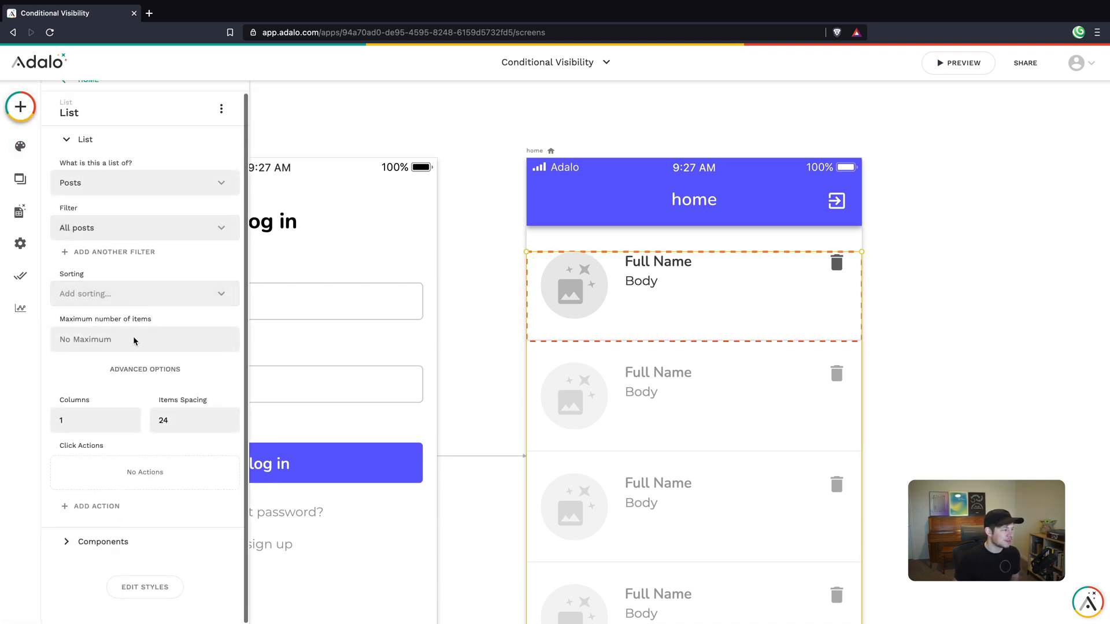
pyautogui.click(116, 542)
pyautogui.click(101, 365)
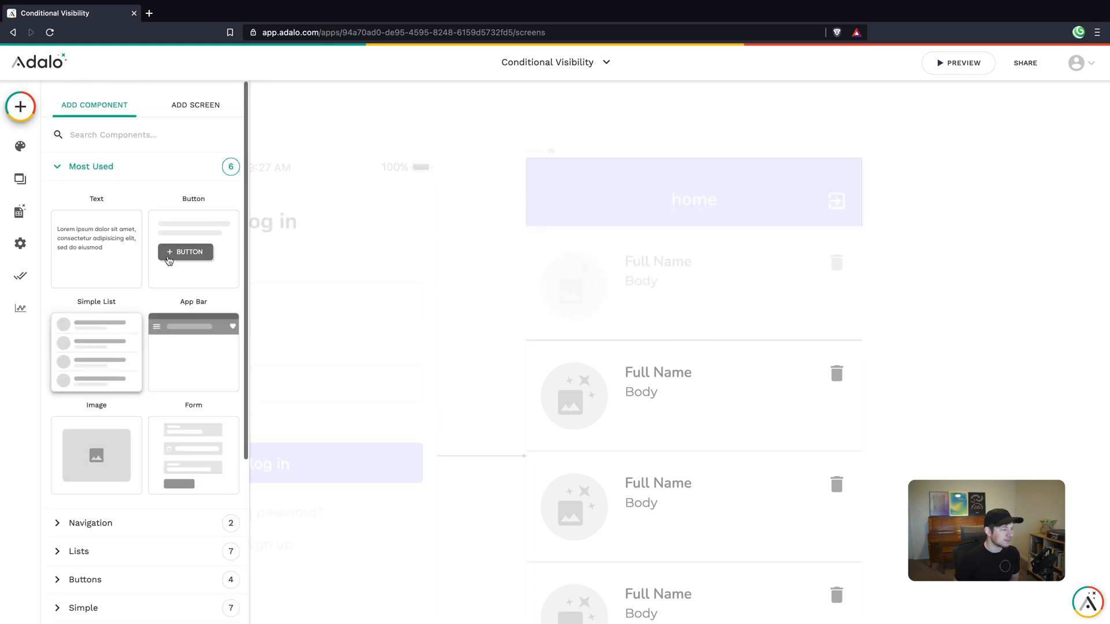
pyautogui.write('icon')
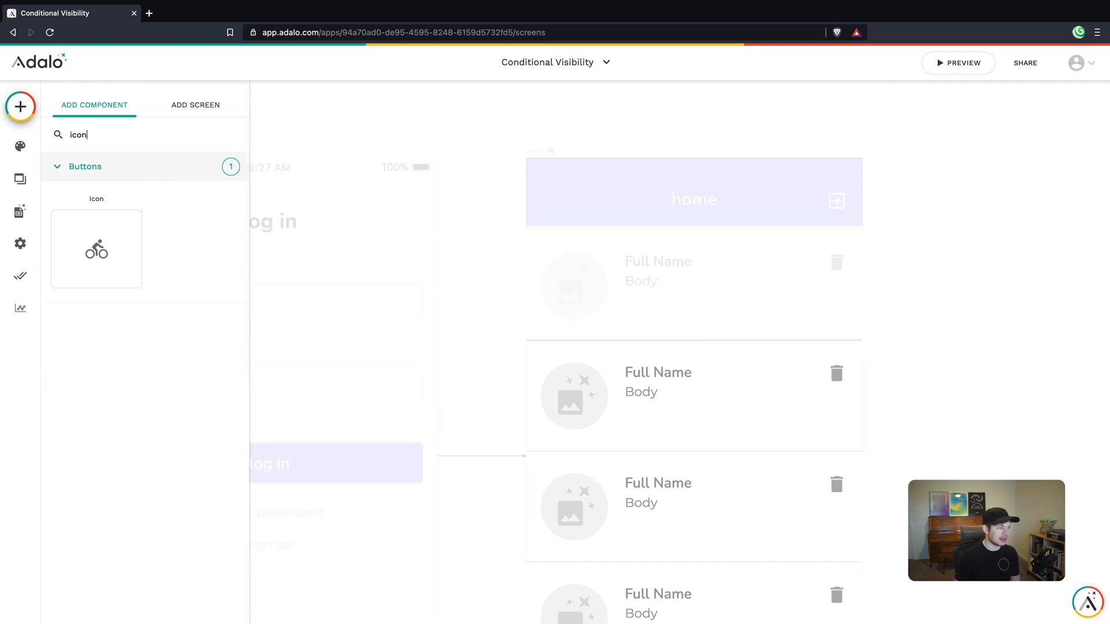
pyautogui.moveTo(128, 216); pyautogui.dragTo(556, 340)
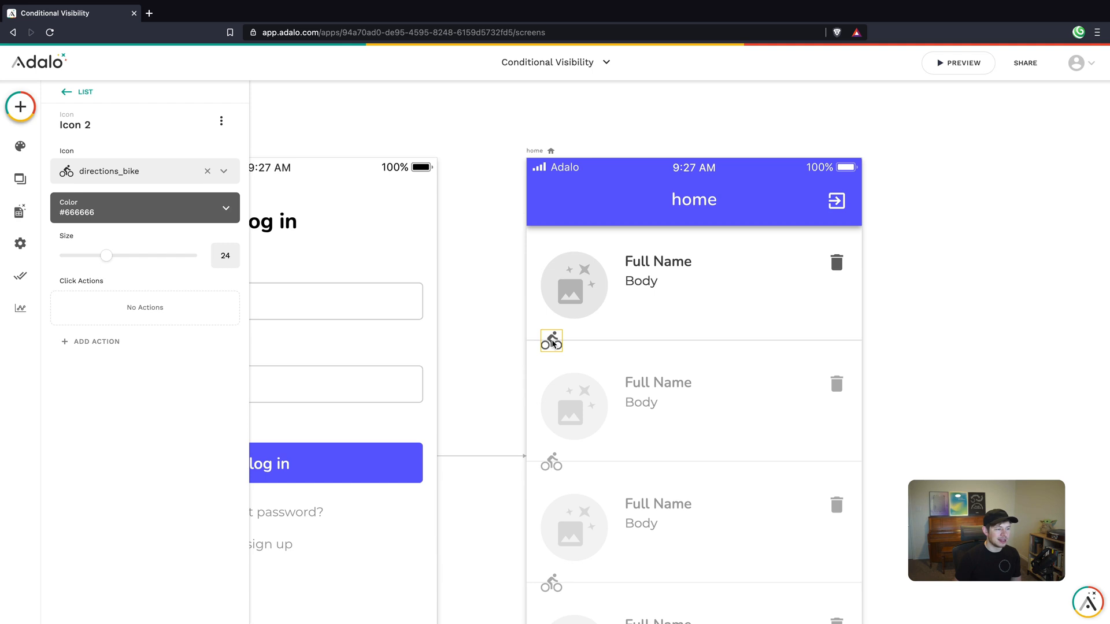
# Step: Move the divider line in the home list item down until it sits clear below the bike icon
pyautogui.click(603, 343)
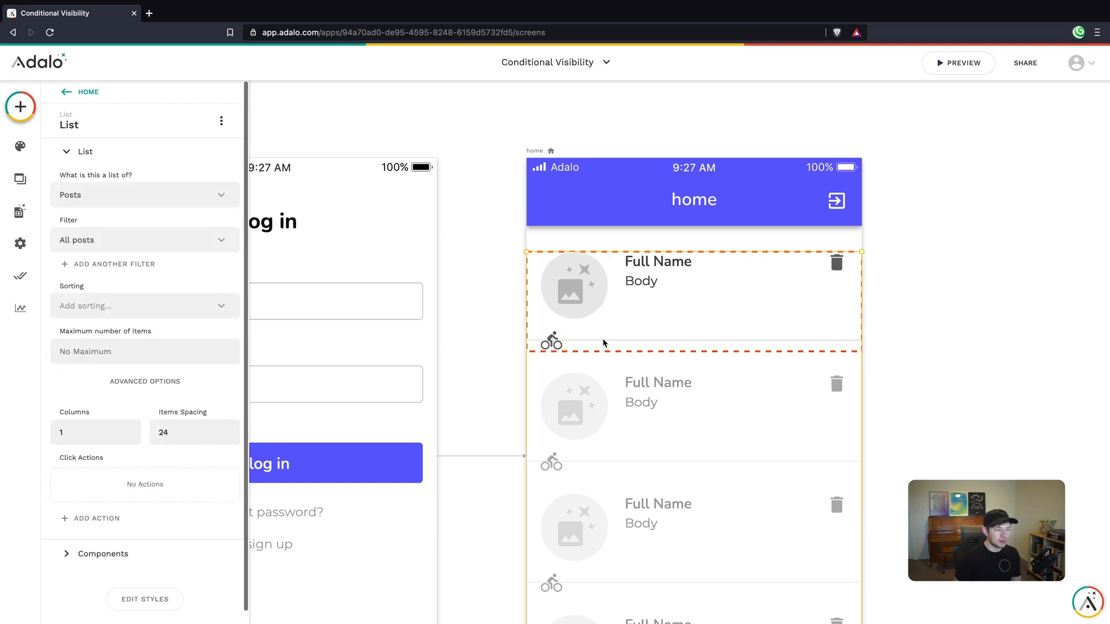
pyautogui.click(598, 339)
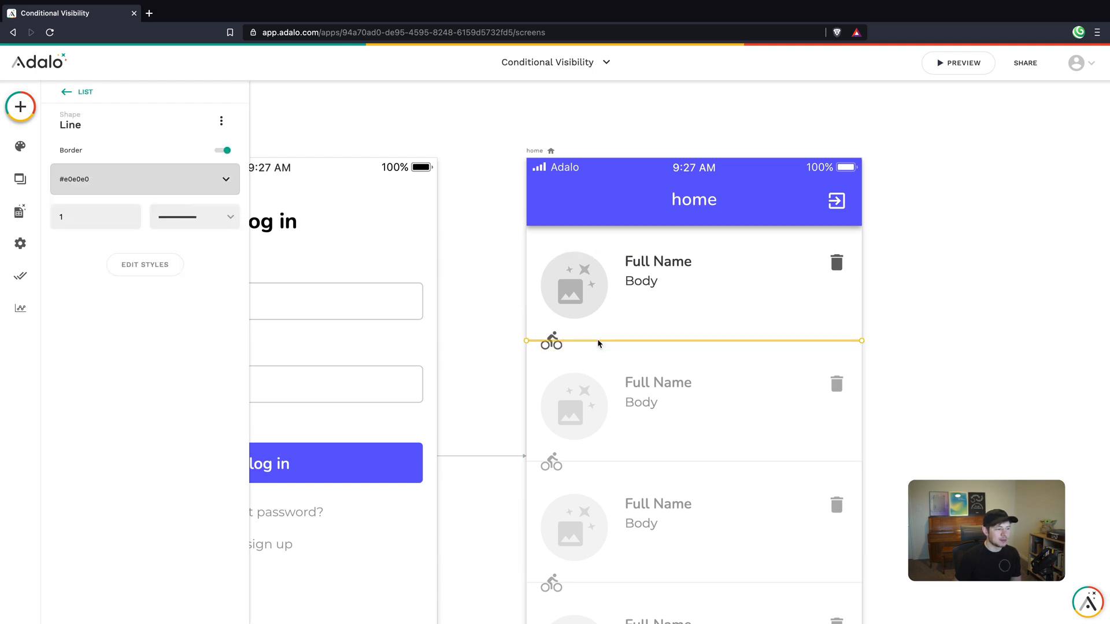
pyautogui.click(601, 346)
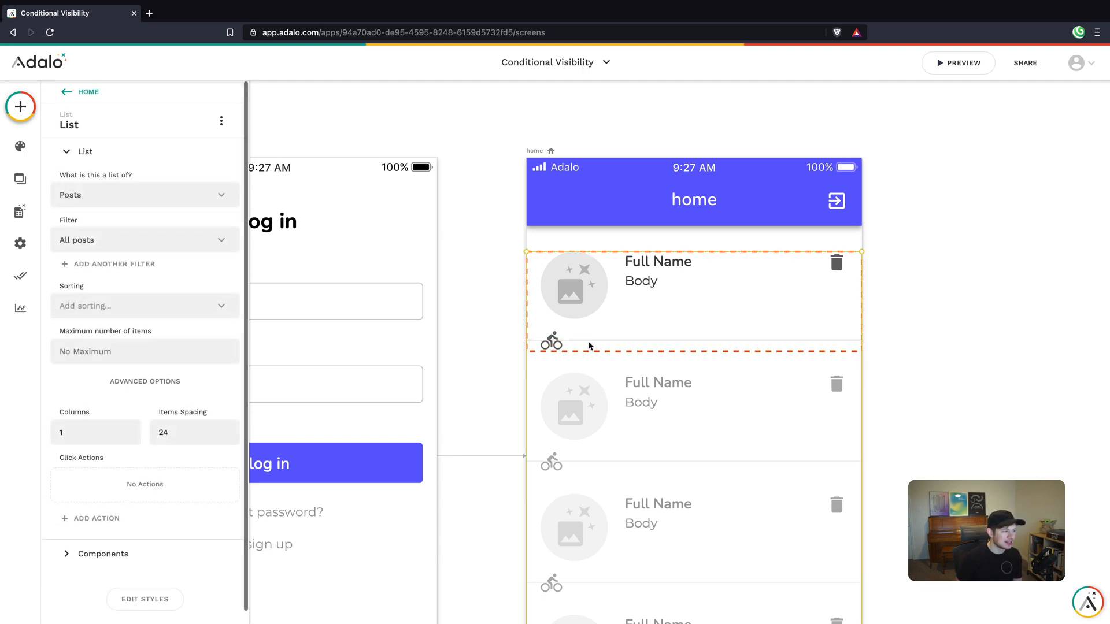
pyautogui.click(110, 553)
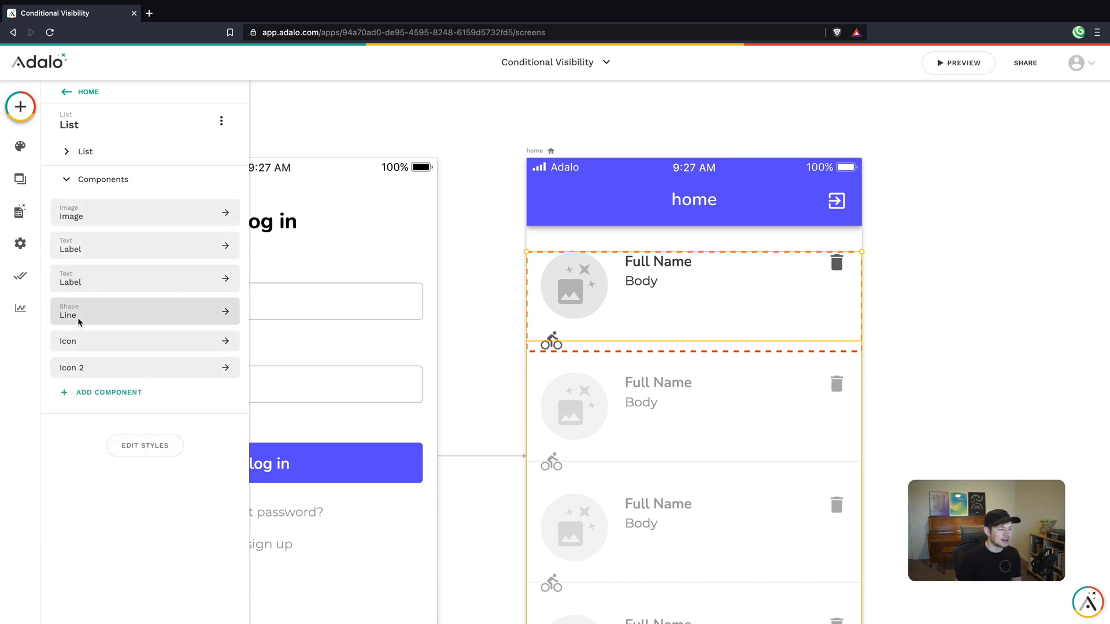
pyautogui.click(79, 319)
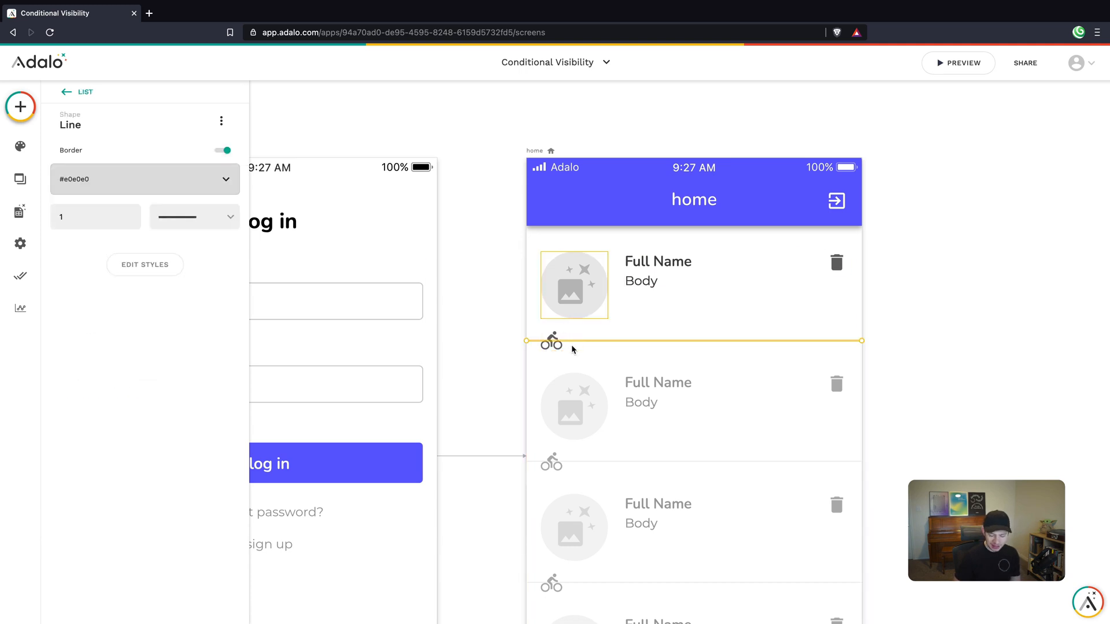
pyautogui.press('Down')
pyautogui.press('Down')
pyautogui.press('Down')
pyautogui.press('Down')
pyautogui.press('Down')
pyautogui.press('Down')
pyautogui.press('Down')
pyautogui.press('Down')
pyautogui.press('Down')
pyautogui.press('Down')
pyautogui.press('Down')
pyautogui.press('Down')
pyautogui.press('Down')
pyautogui.press('Down')
pyautogui.press('Down')
pyautogui.press('Down')
pyautogui.press('Down')
pyautogui.press('Down')
pyautogui.press('Down')
pyautogui.press('Down')
pyautogui.press('Down')
pyautogui.press('Down')
pyautogui.press('Down')
pyautogui.press('Down')
pyautogui.press('Down')
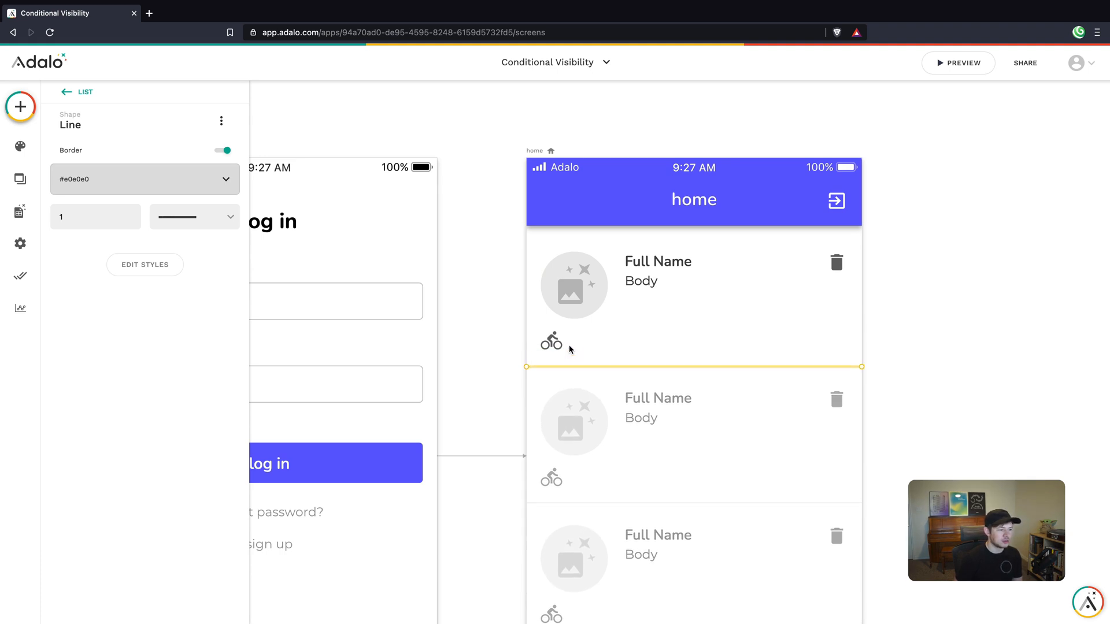
# Step: Change the bike icon below the profile image to the outlined heart icon favorite_border
pyautogui.click(555, 345)
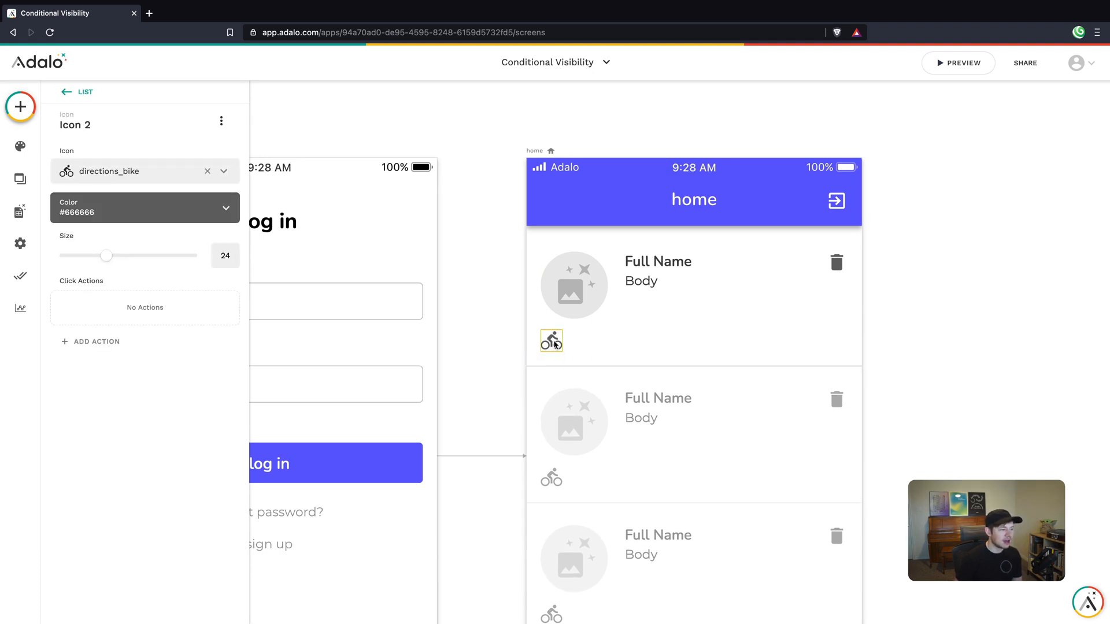
pyautogui.click(125, 178)
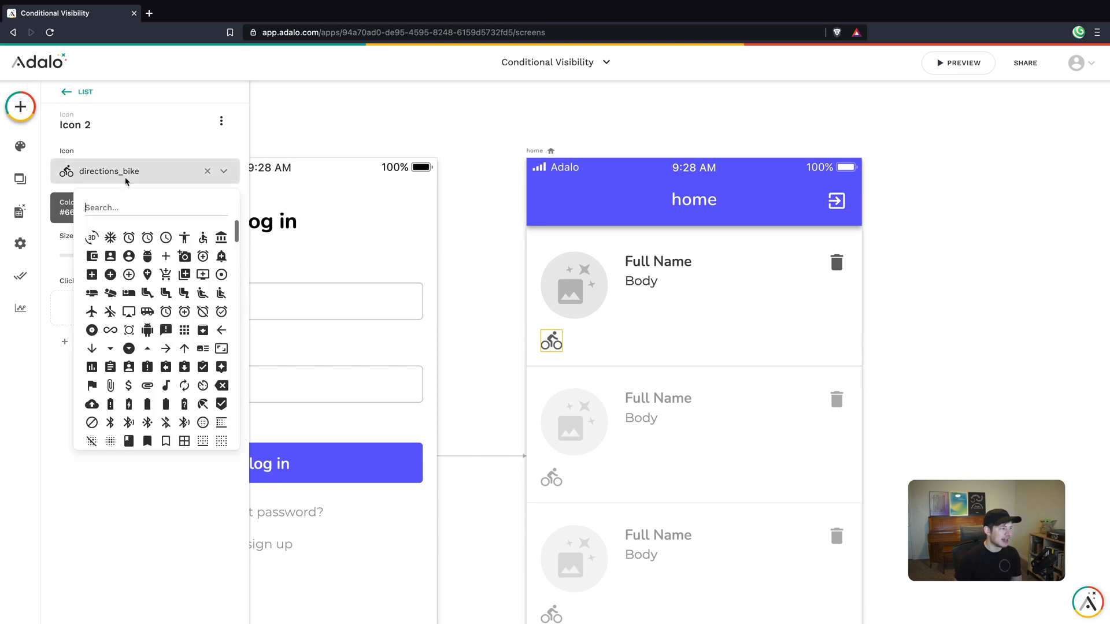
pyautogui.write('fav')
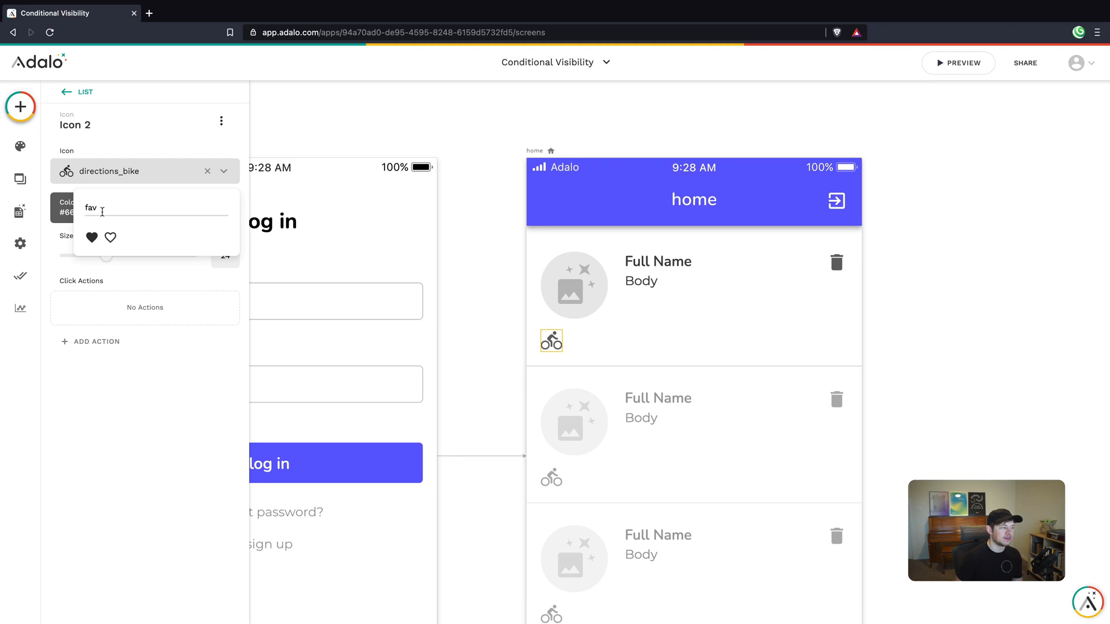
pyautogui.click(110, 241)
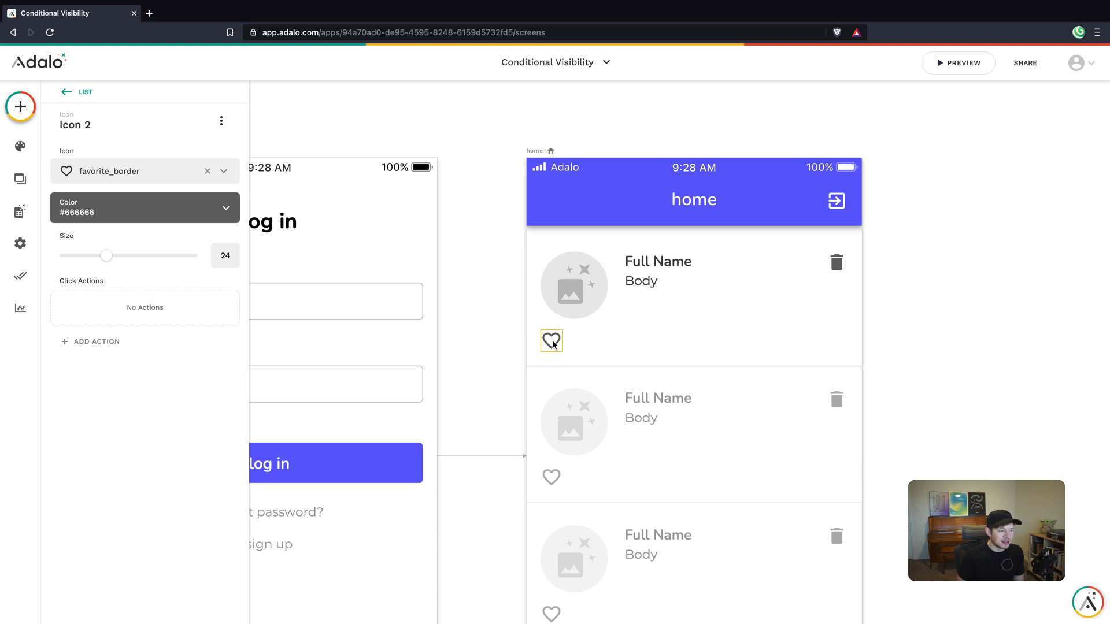
# Step: Duplicate the outlined heart directly below the original and change the copy to the filled heart icon favorite
pyautogui.moveTo(553, 345); pyautogui.dragTo(553, 366)
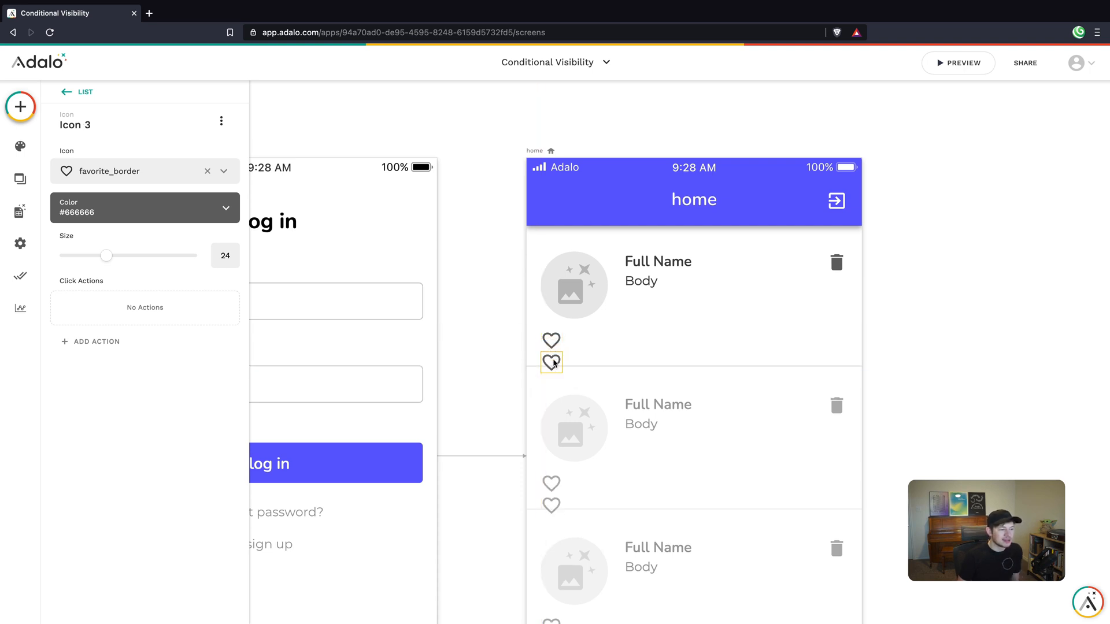
pyautogui.click(558, 339)
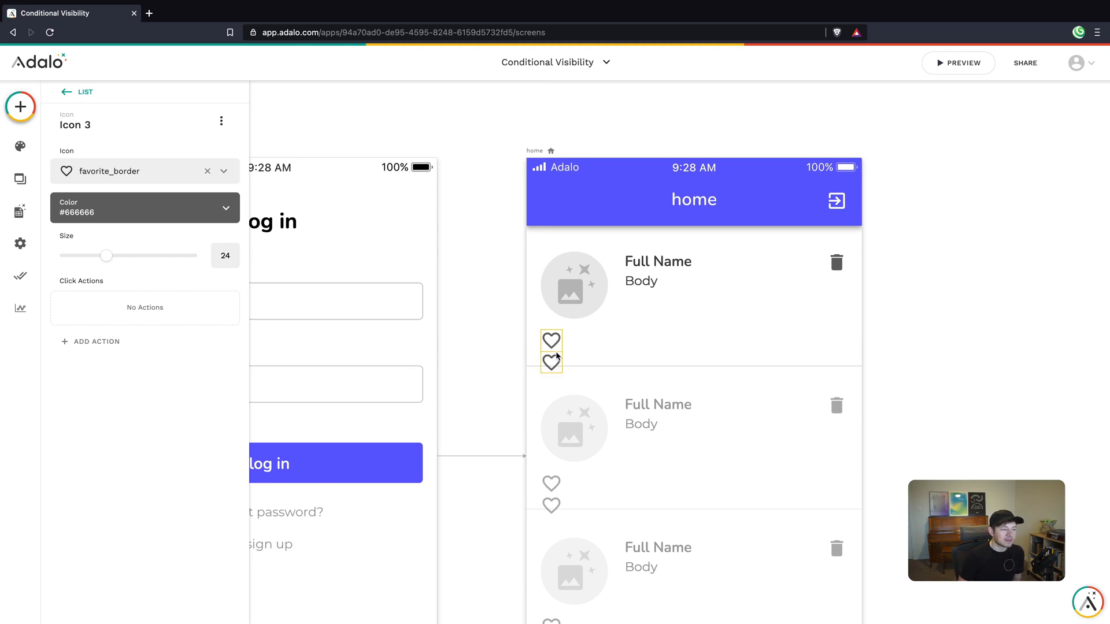
pyautogui.click(131, 180)
pyautogui.write('fav')
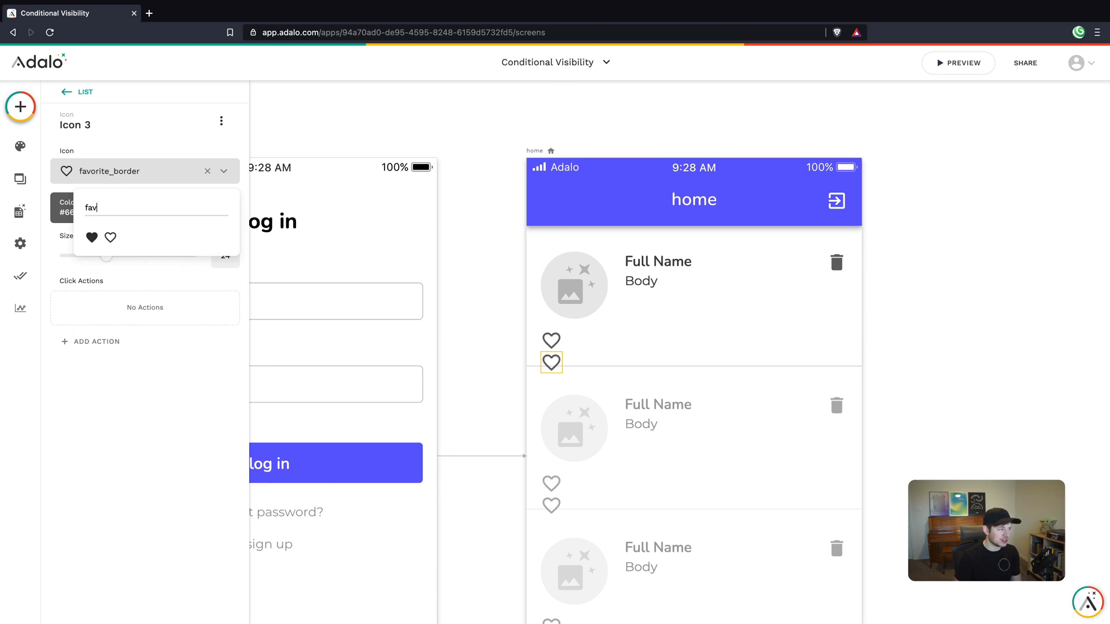
pyautogui.click(91, 237)
# Step: Set the color of the filled heart icon to pink #F5057A
pyautogui.click(130, 214)
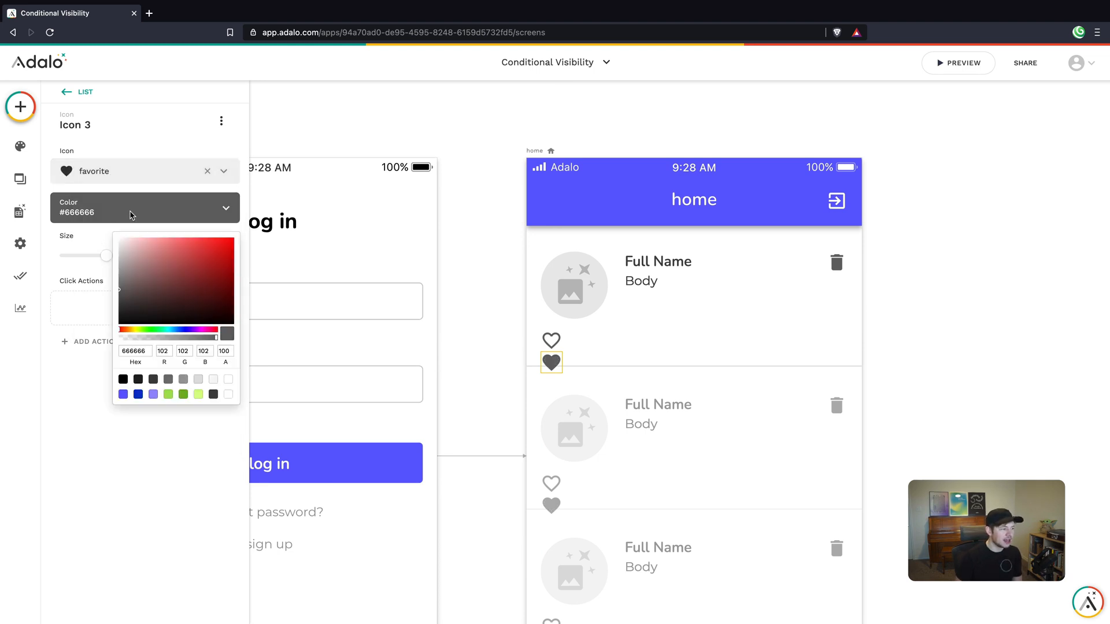
pyautogui.moveTo(211, 331); pyautogui.dragTo(208, 332)
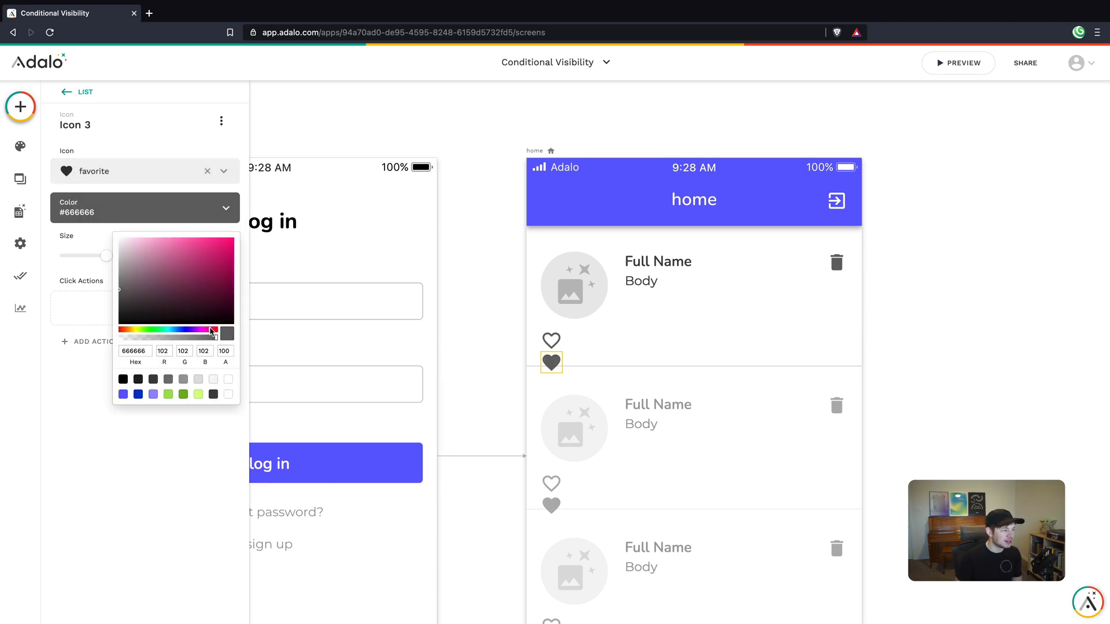
pyautogui.moveTo(228, 255); pyautogui.dragTo(232, 244)
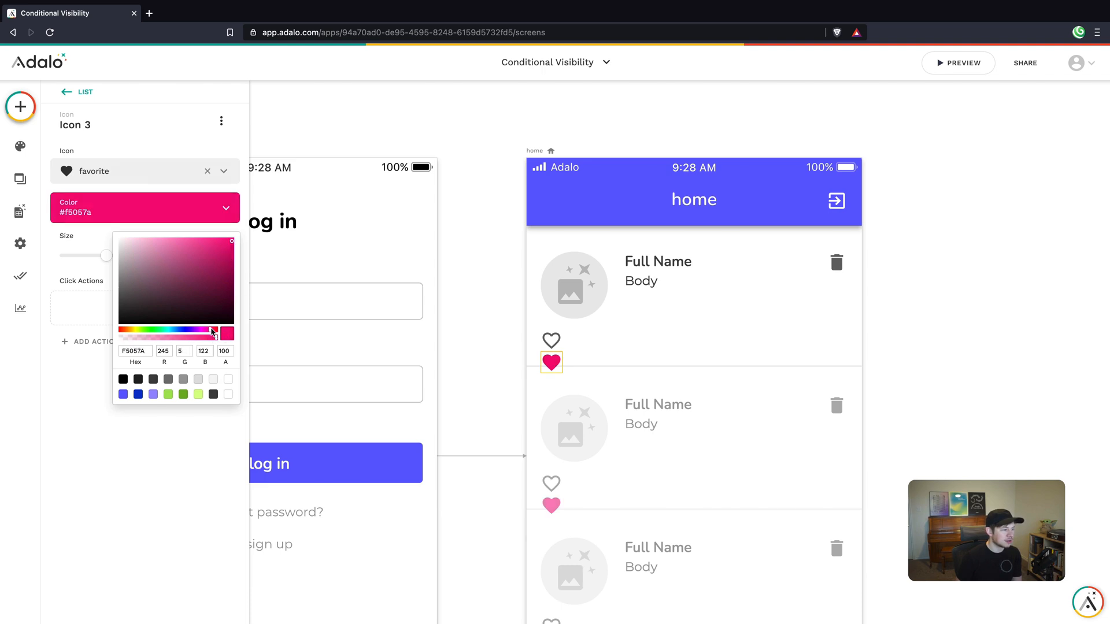
# Step: Adjust the filled heart icon's color to the redder pink #f50559
pyautogui.moveTo(212, 331); pyautogui.dragTo(214, 332)
pyautogui.click(683, 328)
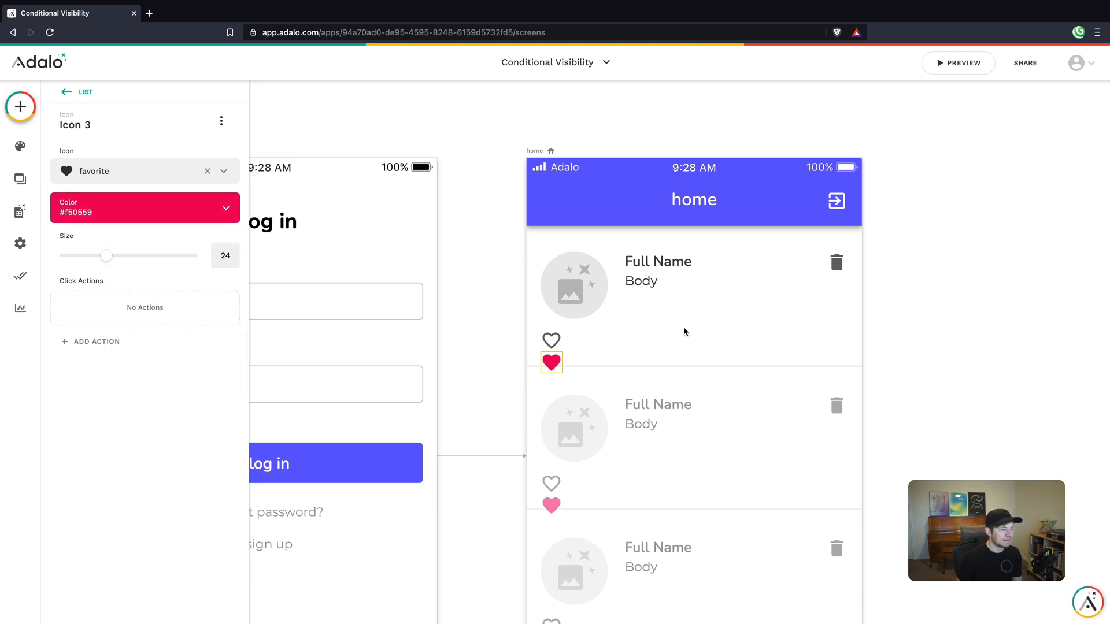
# Step: Move the divider line in the home list item down until it sits clear below the filled heart
pyautogui.click(590, 367)
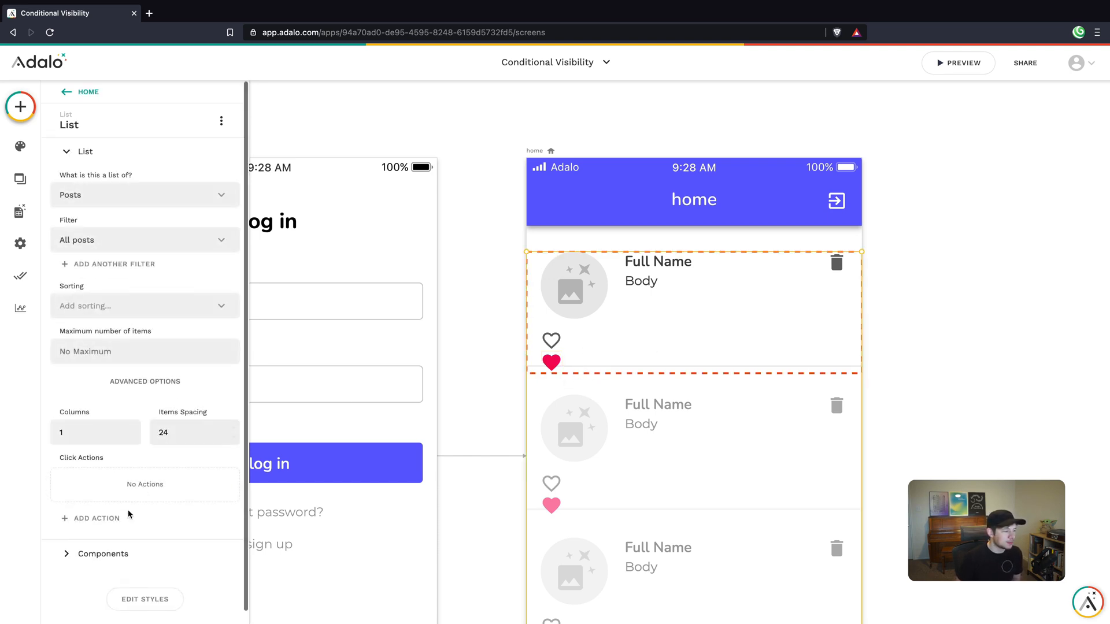
pyautogui.click(124, 552)
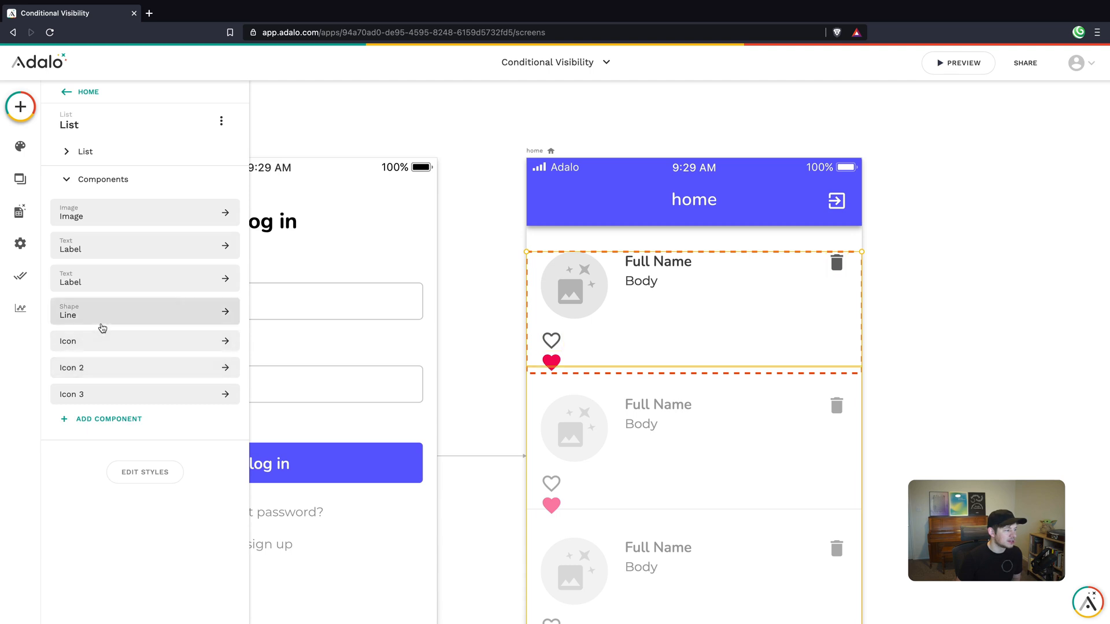
pyautogui.click(103, 327)
pyautogui.press('Down')
pyautogui.press('Down')
pyautogui.press('Down')
pyautogui.press('Down')
pyautogui.press('Down')
pyautogui.press('Down')
pyautogui.press('Down')
pyautogui.press('Down')
pyautogui.press('Down')
pyautogui.press('Down')
pyautogui.press('Down')
pyautogui.press('Down')
pyautogui.press('Down')
pyautogui.press('Down')
pyautogui.press('Down')
pyautogui.press('Down')
pyautogui.press('Down')
pyautogui.press('Down')
pyautogui.press('Down')
pyautogui.press('Down')
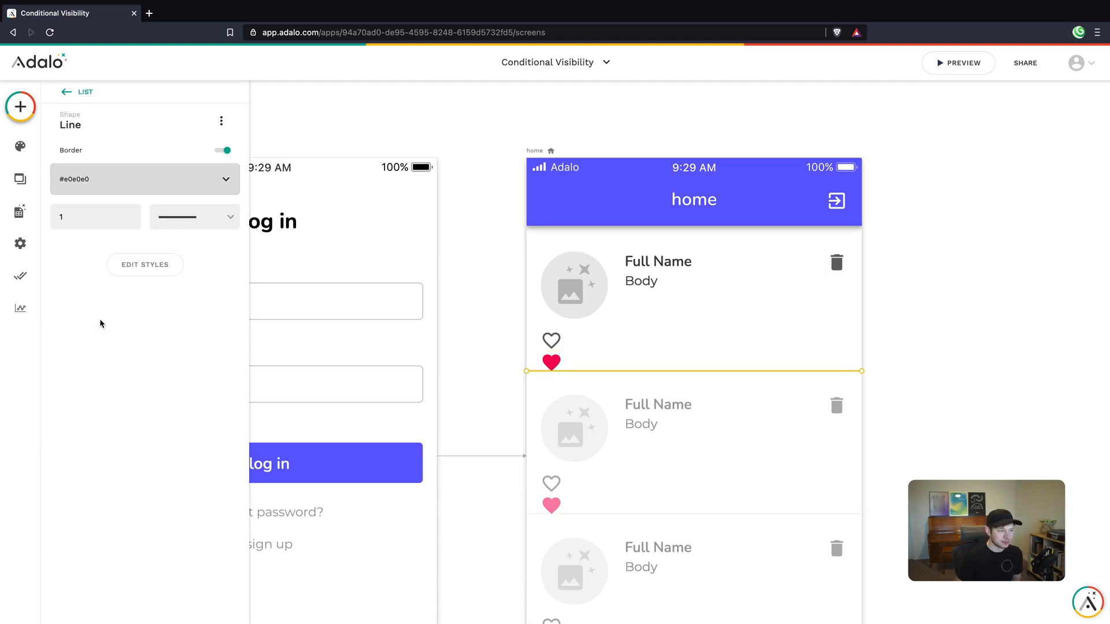
pyautogui.press('Down')
pyautogui.press('Down')
pyautogui.press('Down')
pyautogui.press('Down')
pyautogui.press('Down')
pyautogui.press('Down')
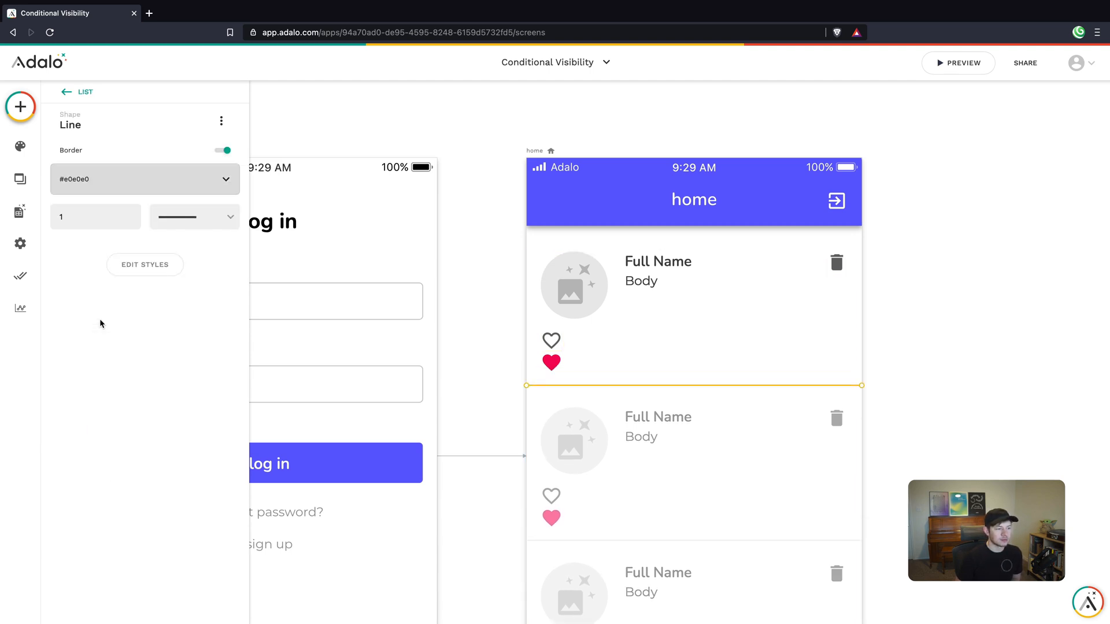
pyautogui.click(523, 321)
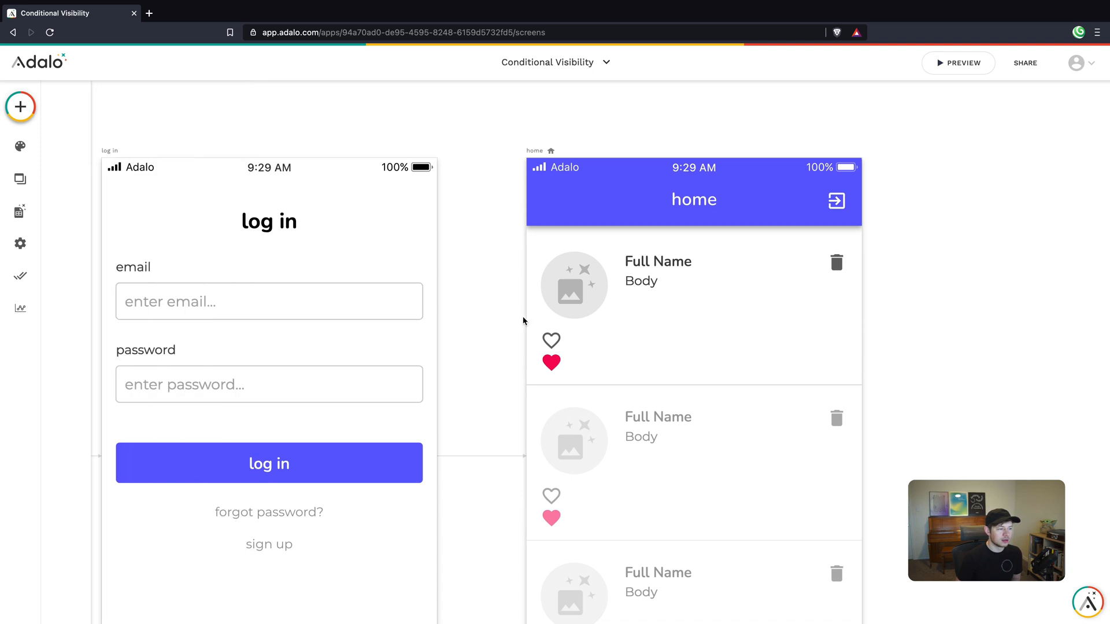
pyautogui.click(551, 340)
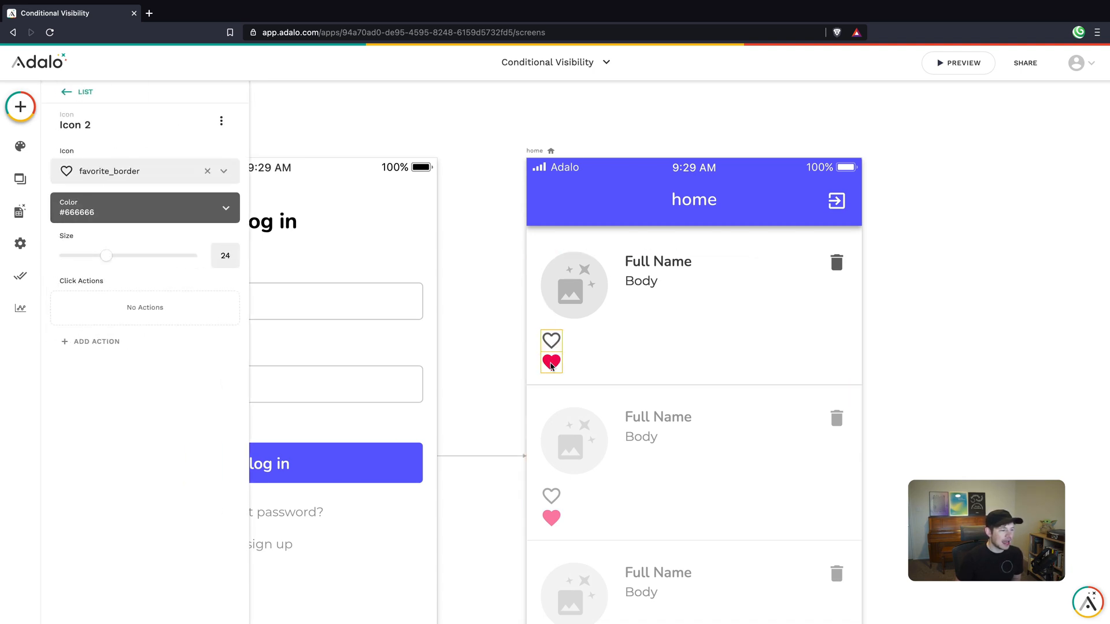
pyautogui.click(551, 364)
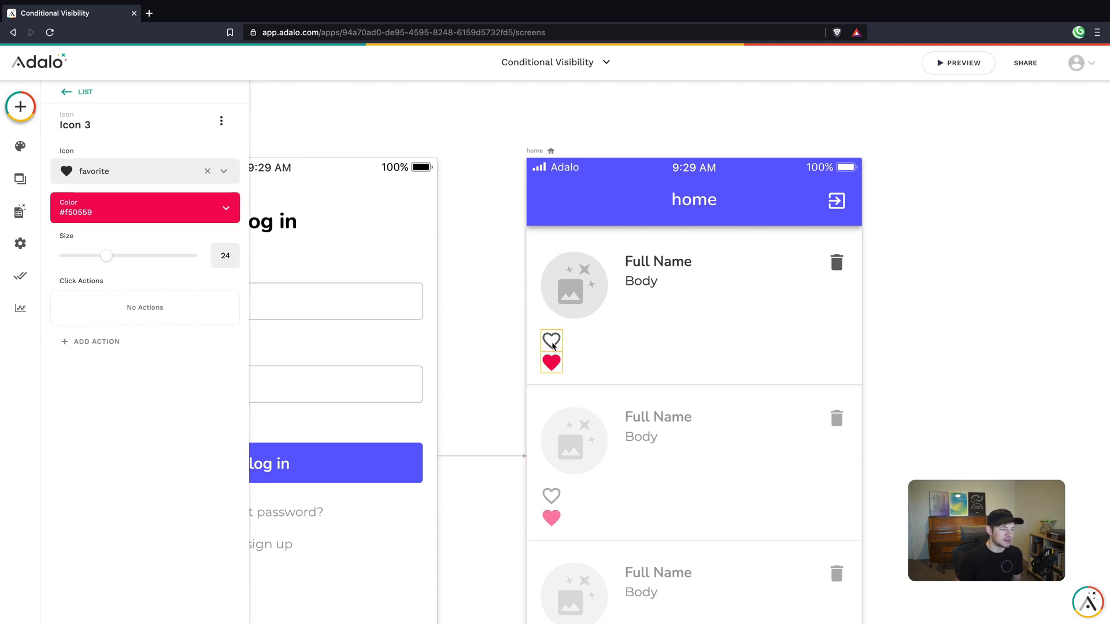
pyautogui.click(552, 347)
pyautogui.click(552, 365)
# Step: Make the outlined heart Sometimes Visible, only if Current Post > Likers does not contain Logged In User
pyautogui.click(553, 347)
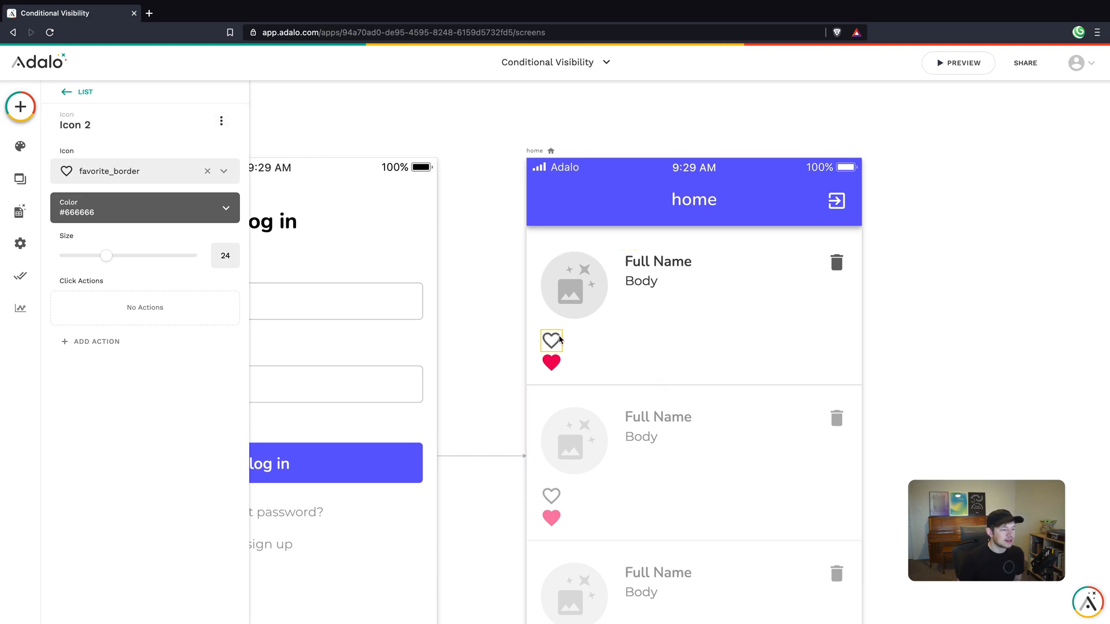
pyautogui.click(221, 121)
pyautogui.click(219, 152)
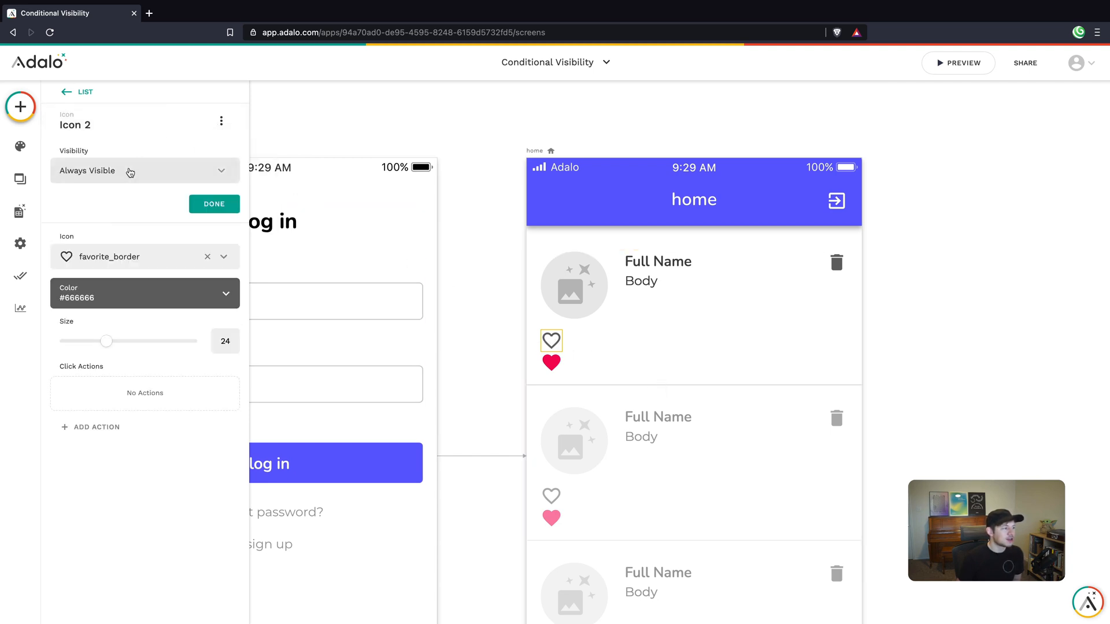
pyautogui.click(129, 172)
pyautogui.click(117, 225)
pyautogui.click(118, 217)
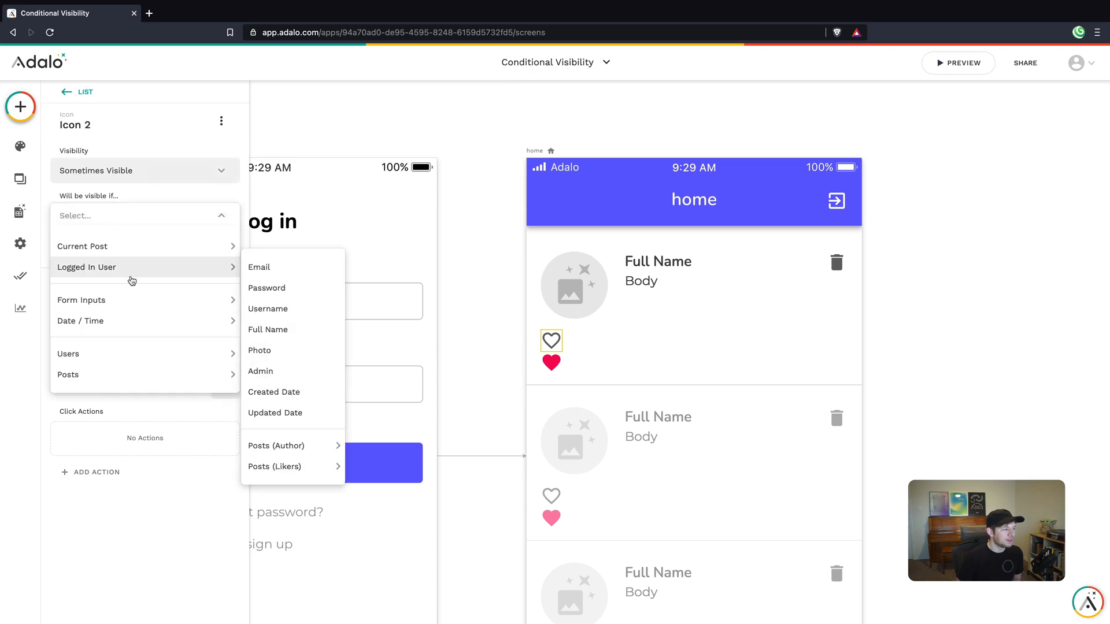
pyautogui.moveTo(124, 244)
pyautogui.moveTo(290, 347)
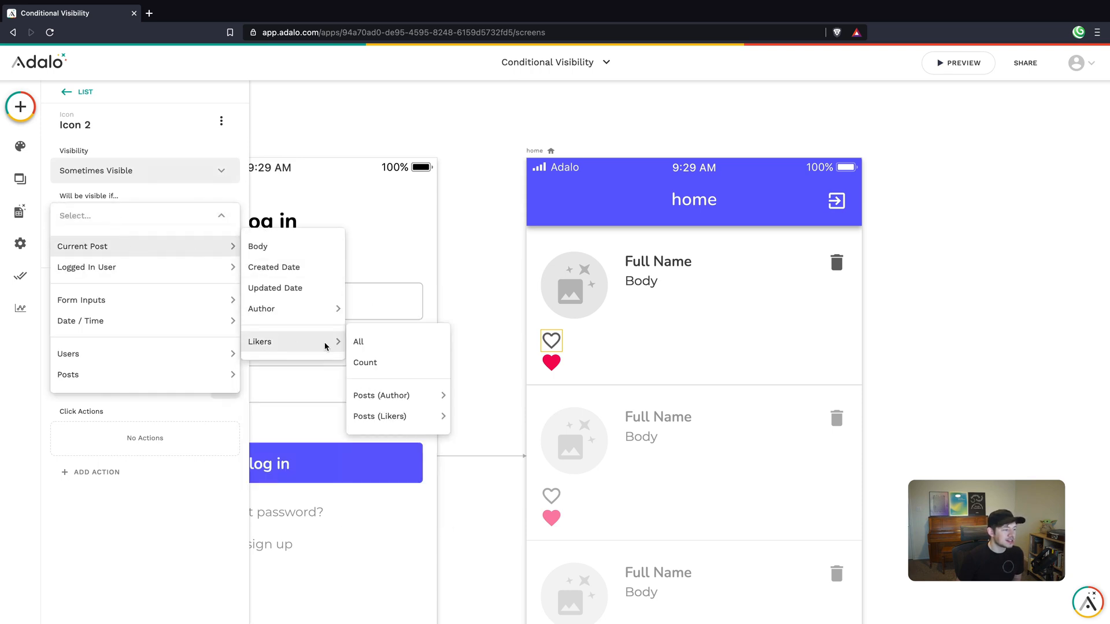
pyautogui.click(364, 342)
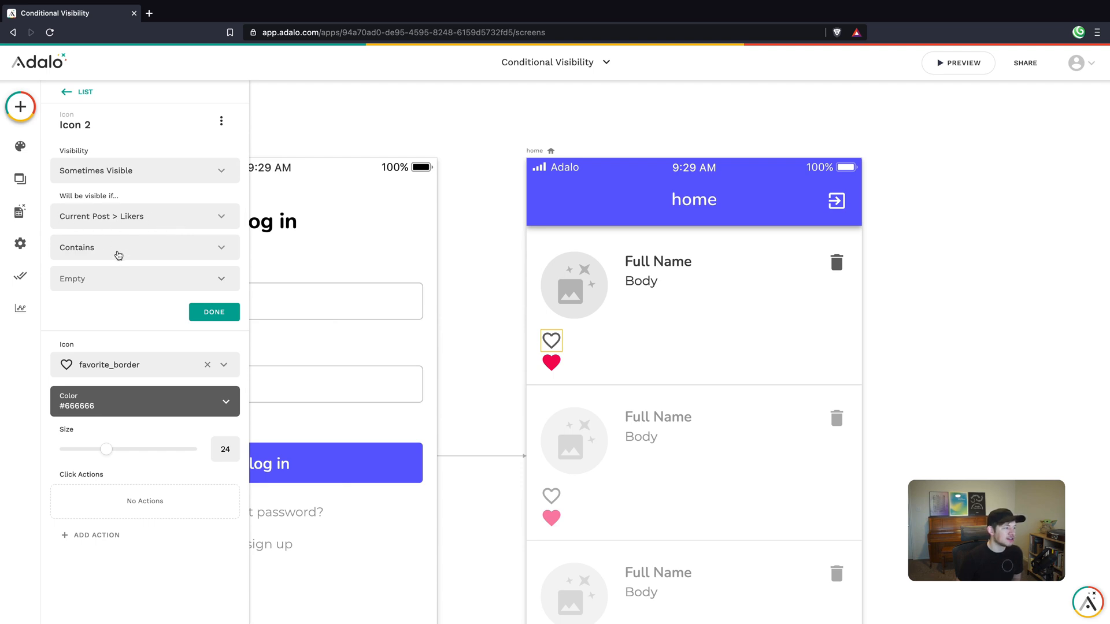
pyautogui.click(139, 252)
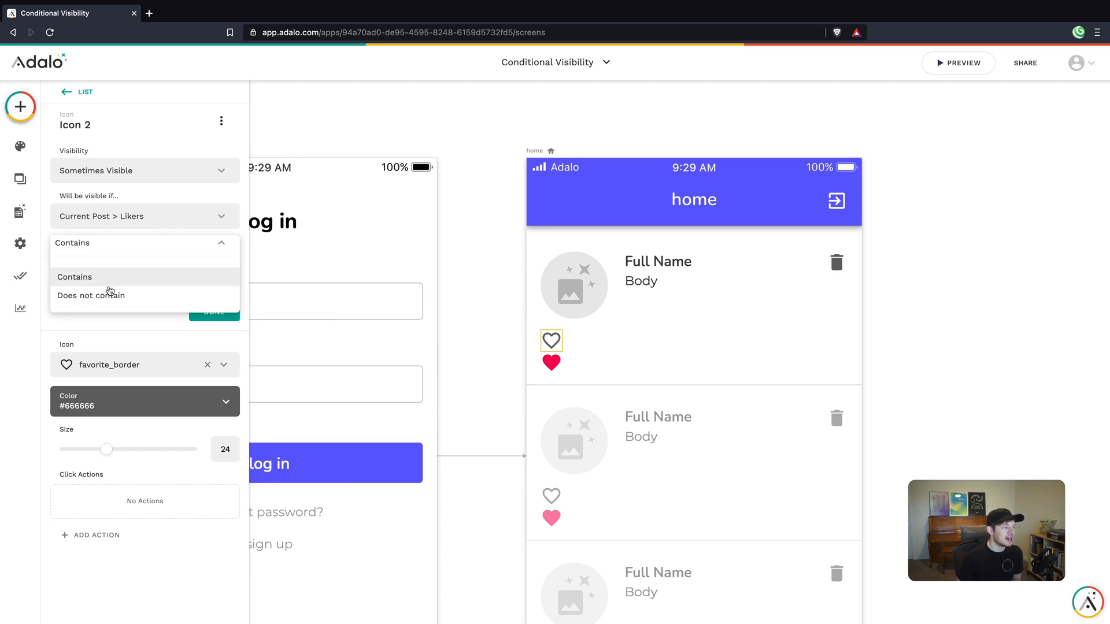
pyautogui.click(116, 294)
pyautogui.click(217, 279)
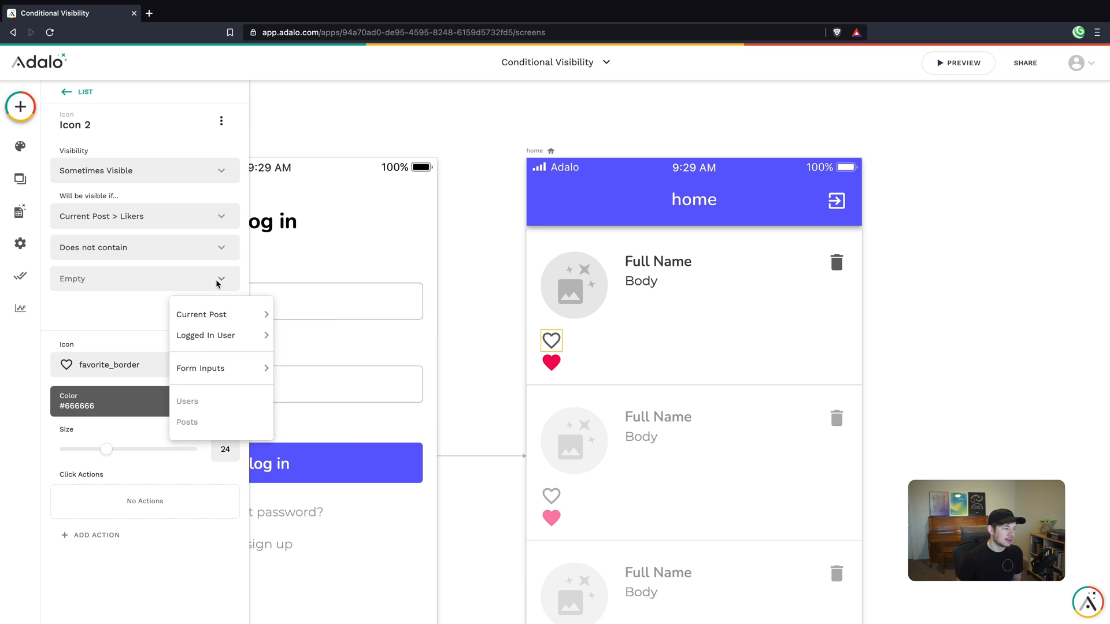
pyautogui.click(205, 339)
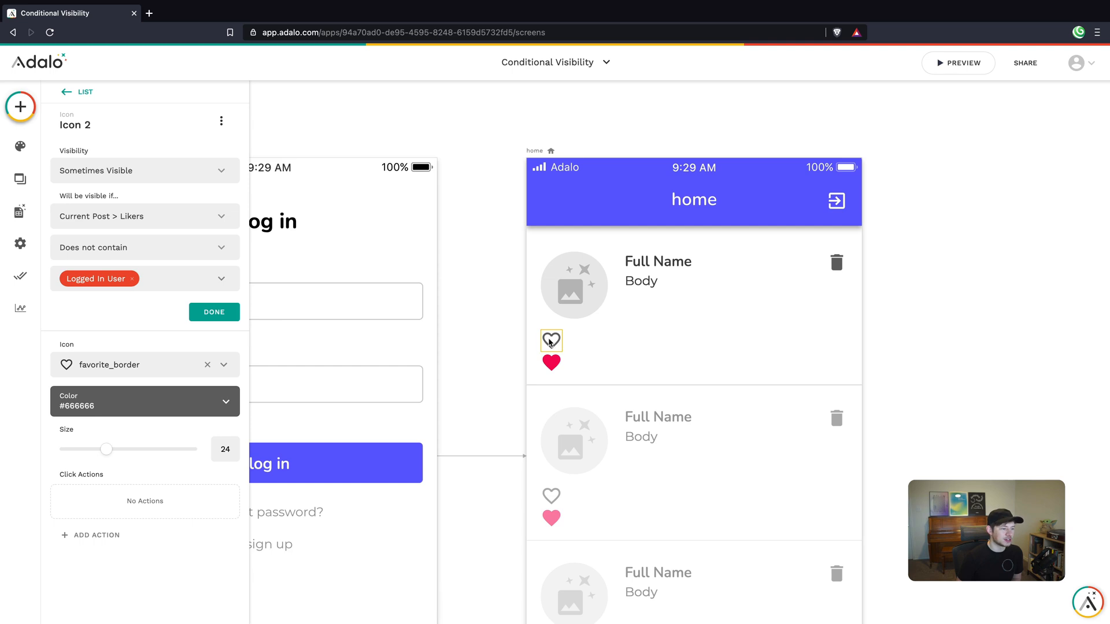
pyautogui.click(196, 312)
# Step: Make the filled heart Sometimes Visible, only if Current Post > Likers contains Logged In User
pyautogui.click(557, 363)
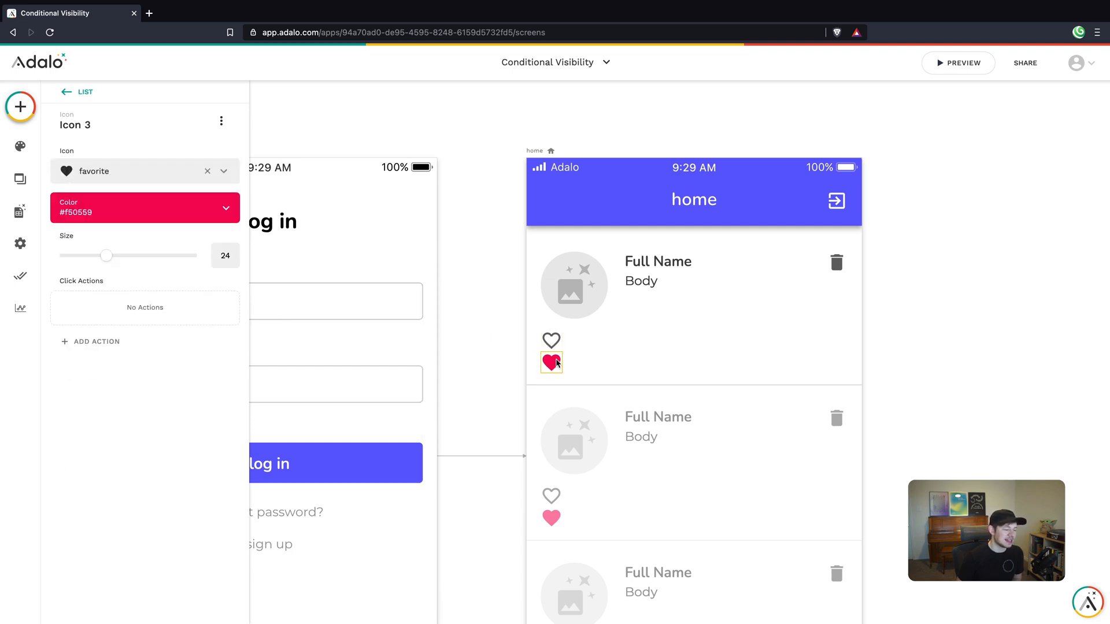
pyautogui.click(221, 120)
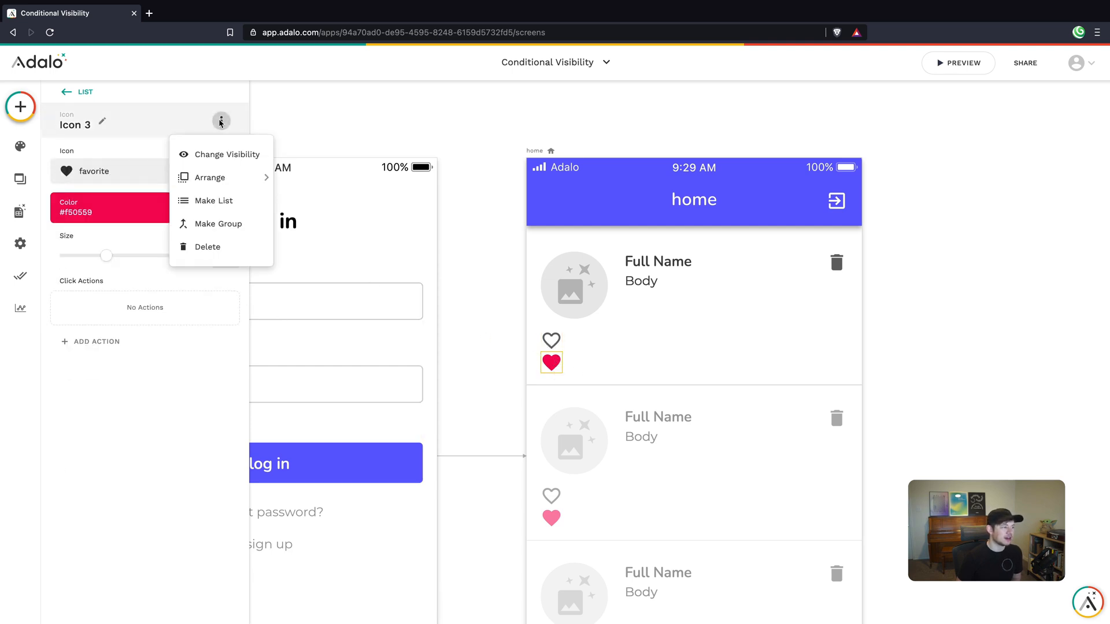
pyautogui.click(220, 153)
pyautogui.click(214, 169)
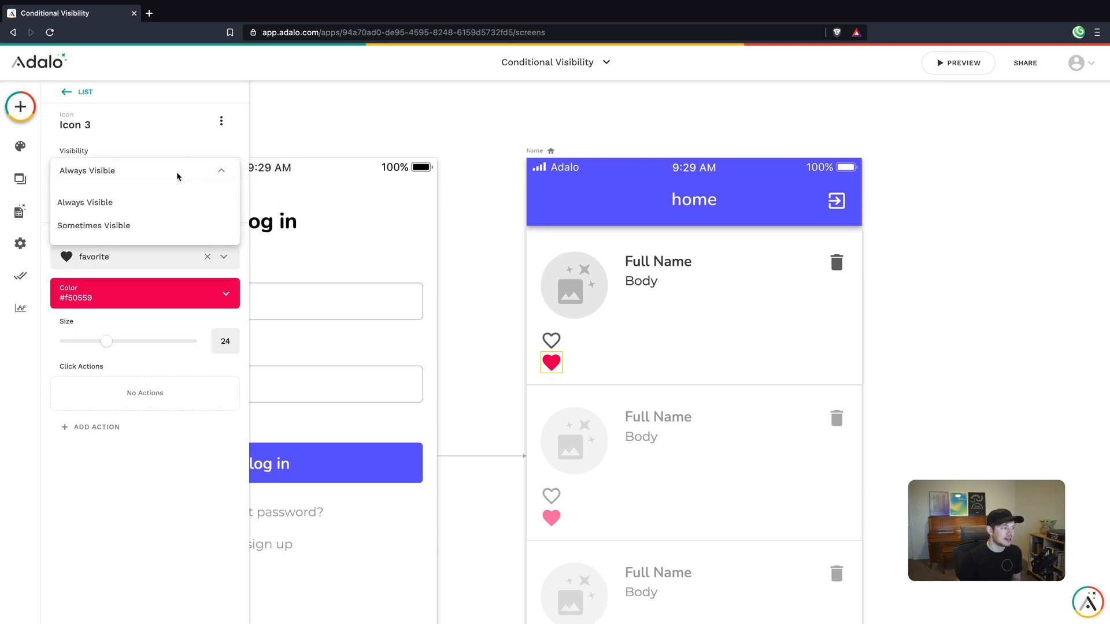
pyautogui.click(134, 224)
pyautogui.click(129, 217)
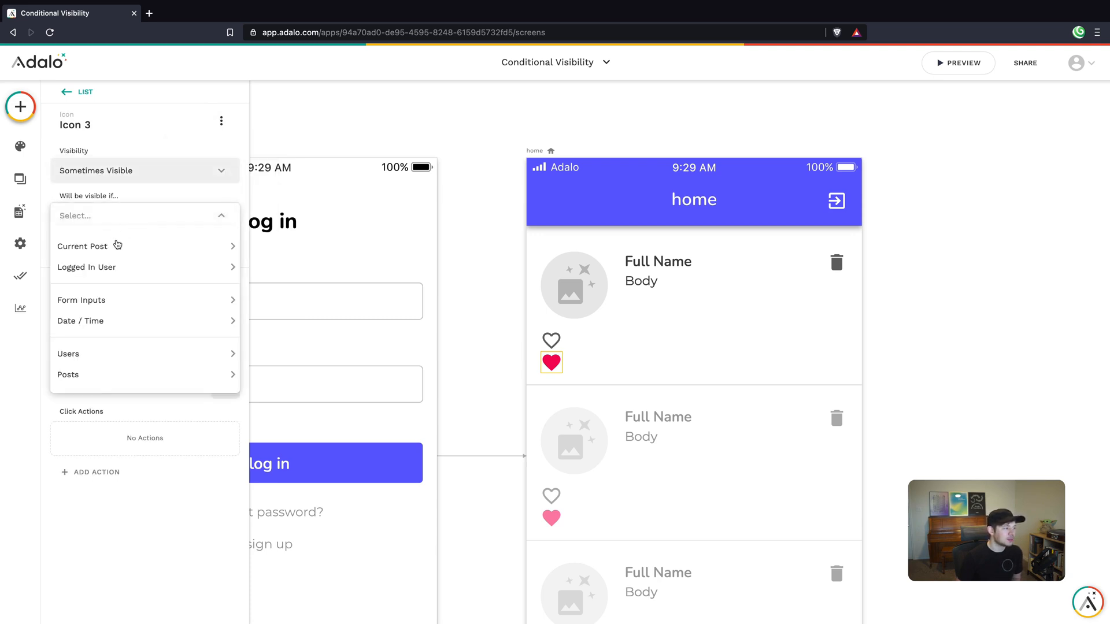
pyautogui.moveTo(168, 246)
pyautogui.moveTo(280, 310)
pyautogui.moveTo(284, 342)
pyautogui.click(367, 344)
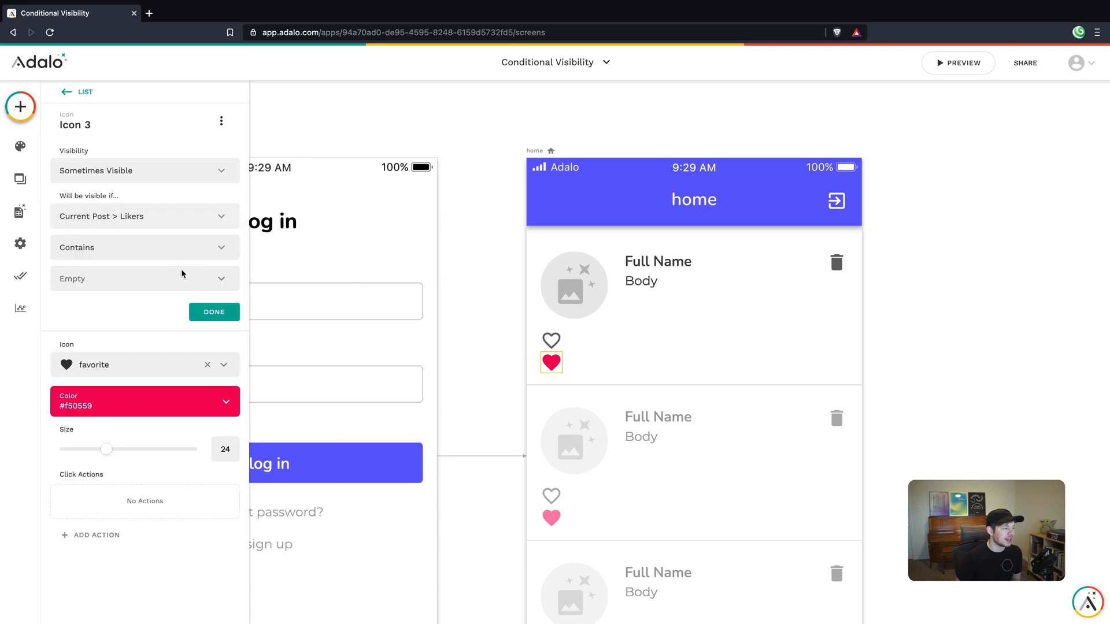
pyautogui.click(221, 279)
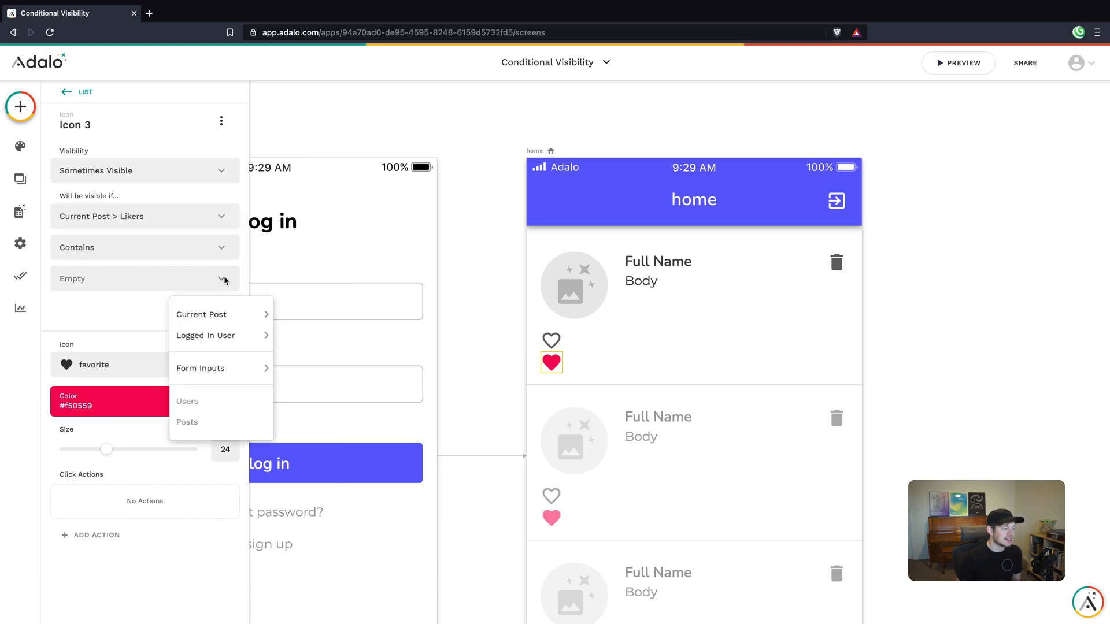
pyautogui.click(198, 337)
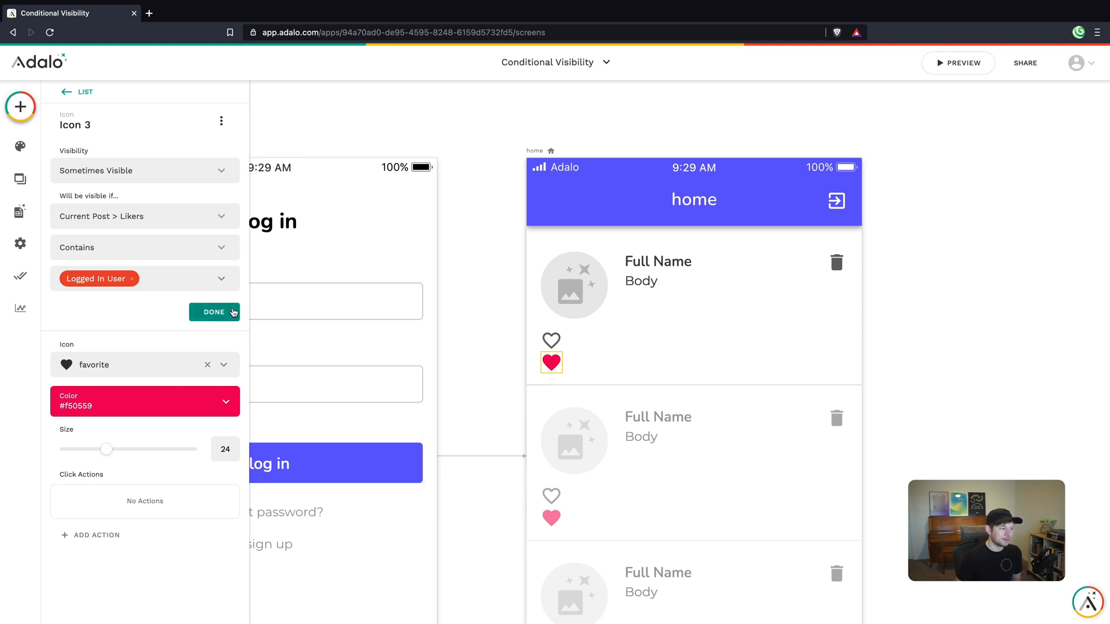
pyautogui.click(214, 312)
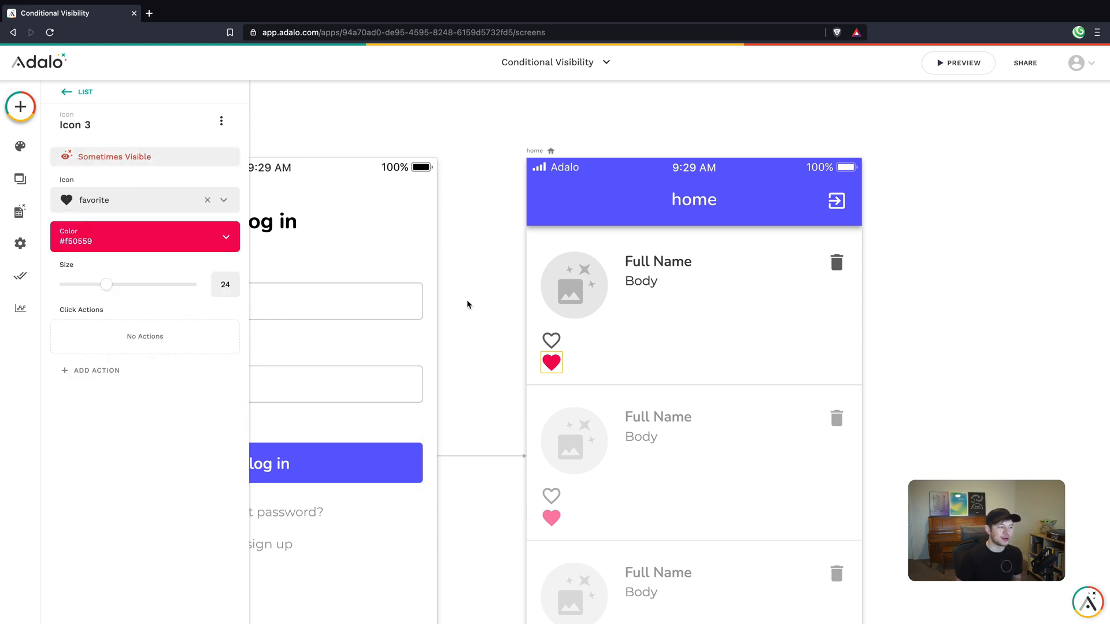
pyautogui.click(497, 306)
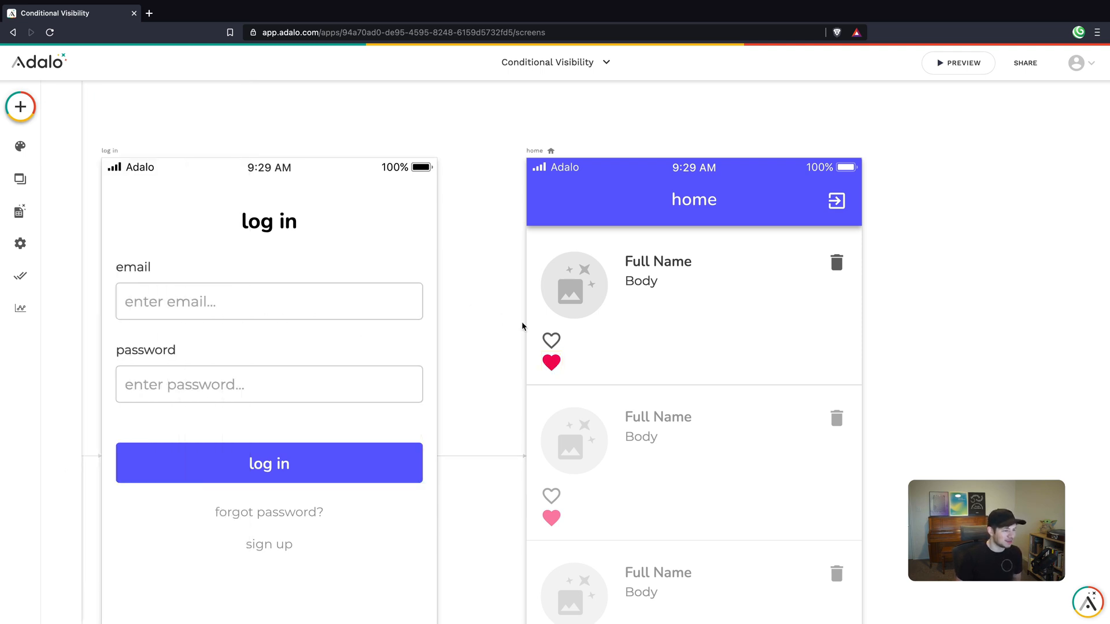
pyautogui.click(550, 341)
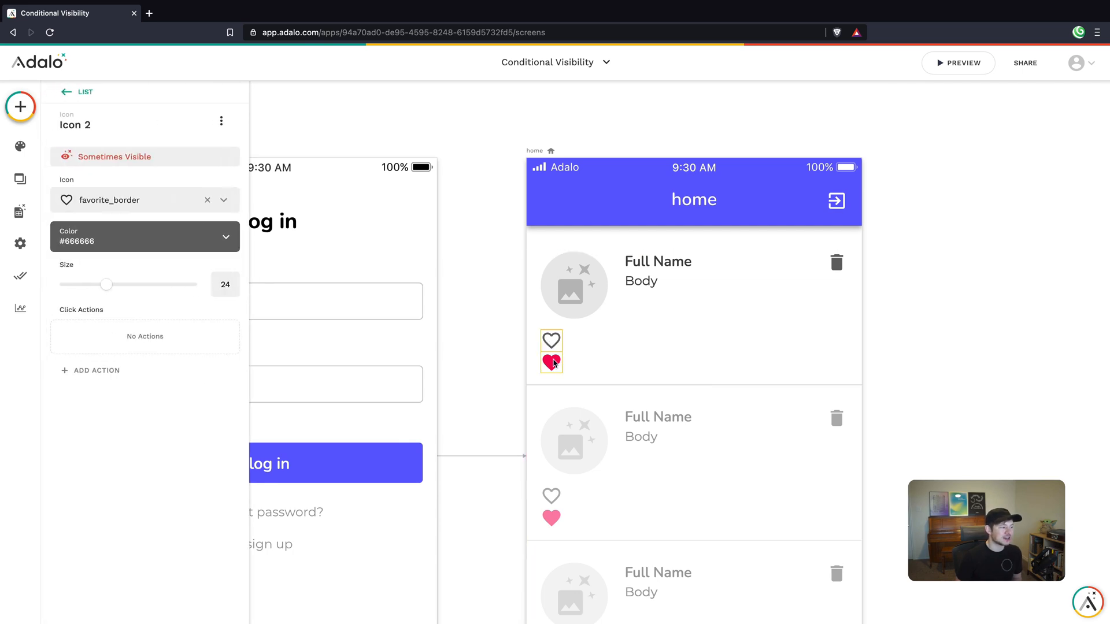
pyautogui.click(553, 362)
pyautogui.click(556, 347)
pyautogui.click(556, 368)
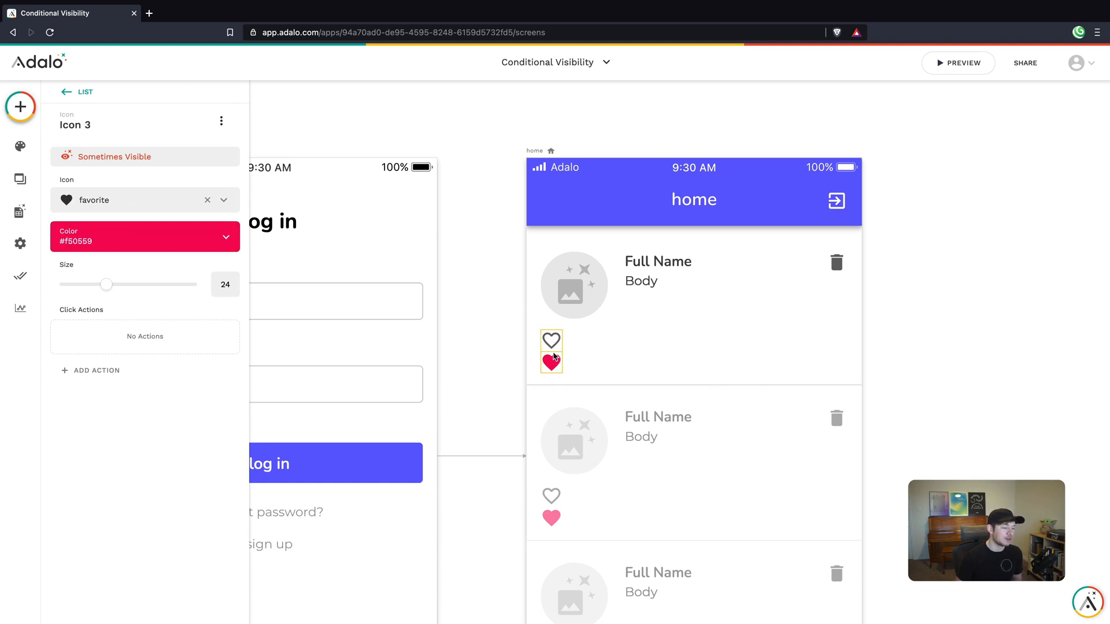
# Step: Give the outlined heart an action that updates Current Post by adding Logged In User to Likers
pyautogui.click(555, 344)
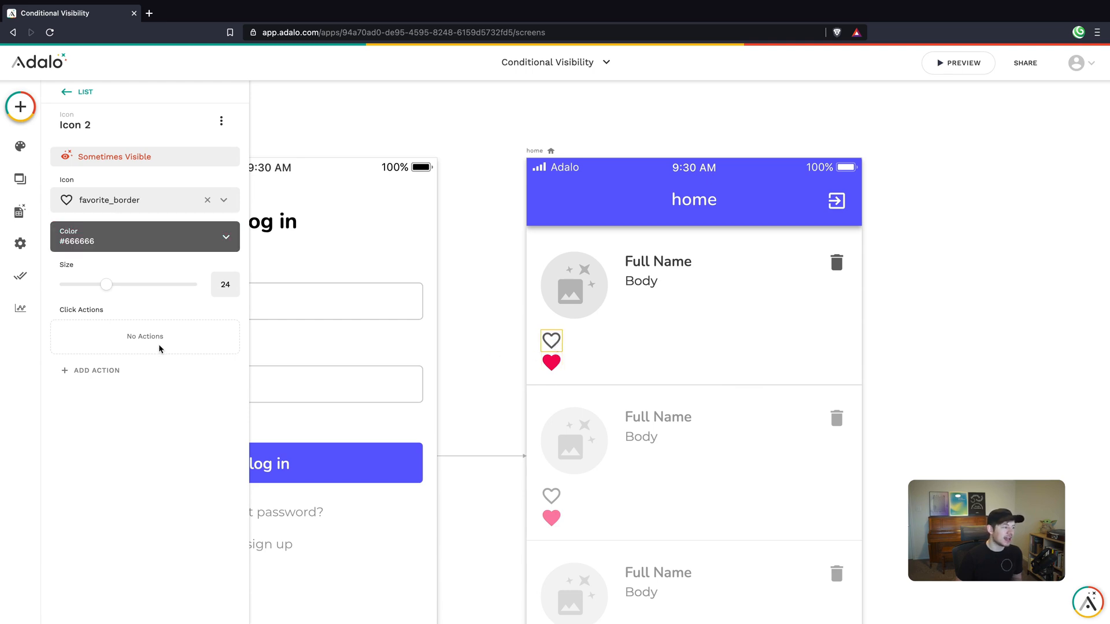
pyautogui.click(97, 369)
pyautogui.moveTo(116, 219)
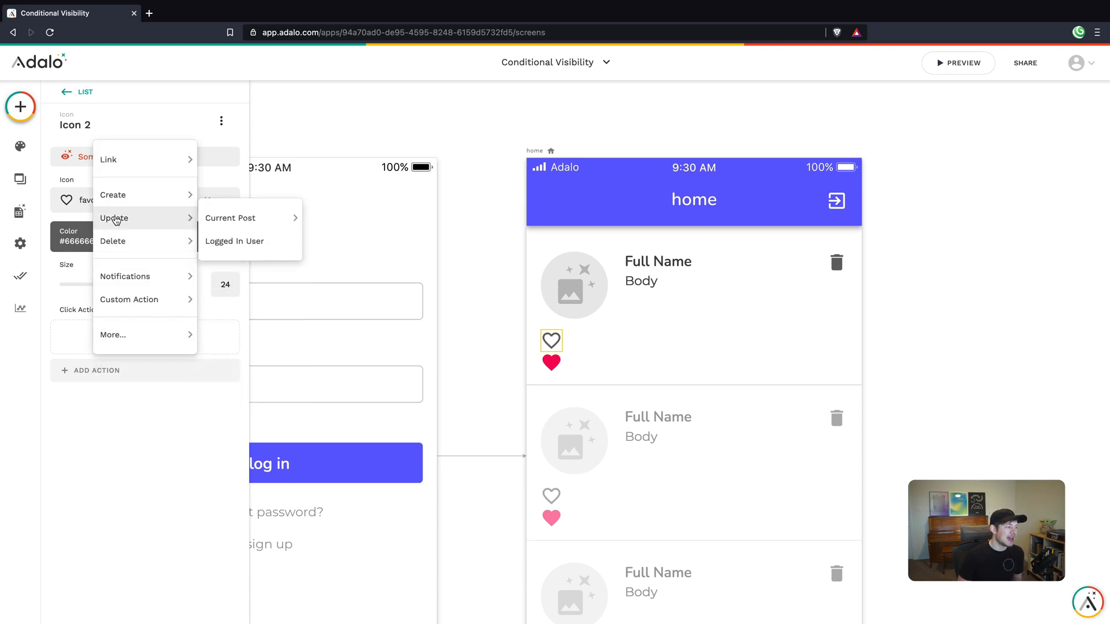
pyautogui.click(223, 217)
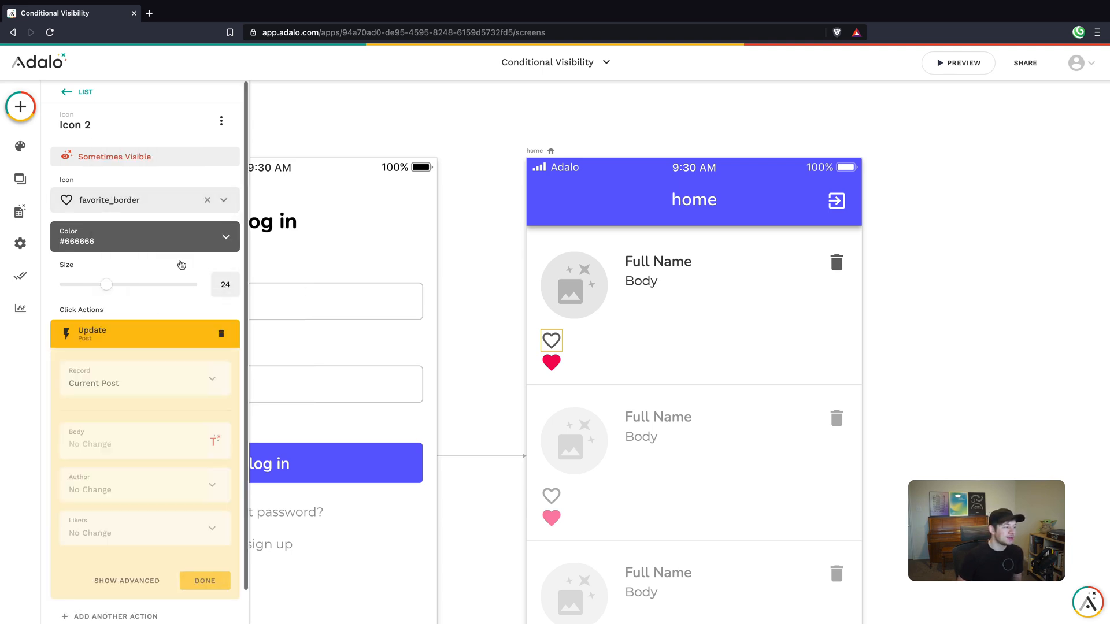
pyautogui.scroll(-1, 144, 357)
pyautogui.click(118, 495)
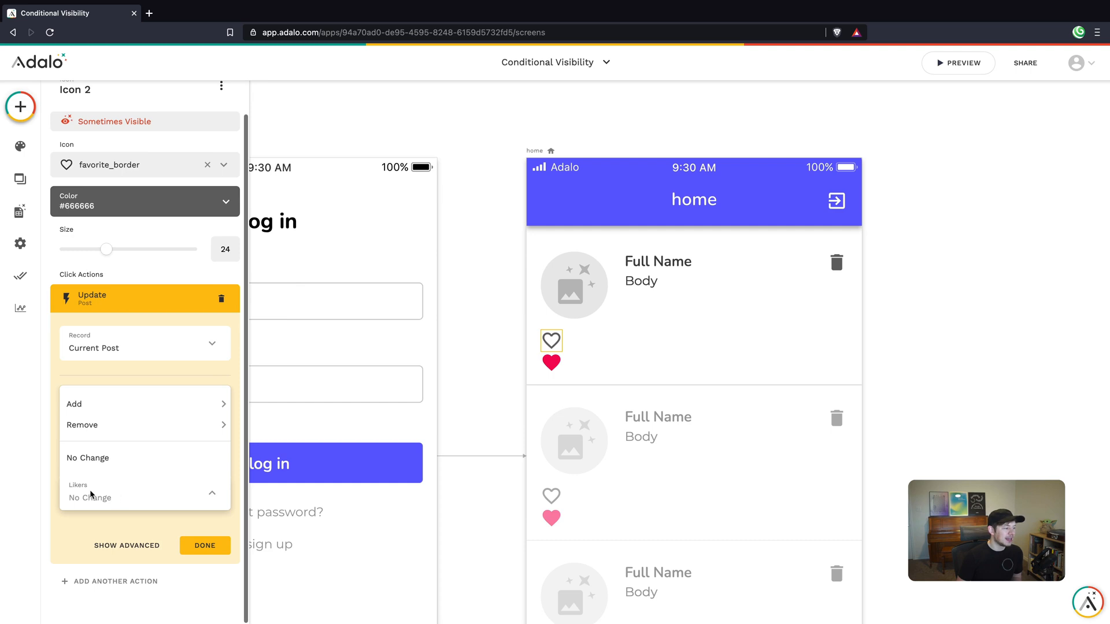
pyautogui.moveTo(89, 414)
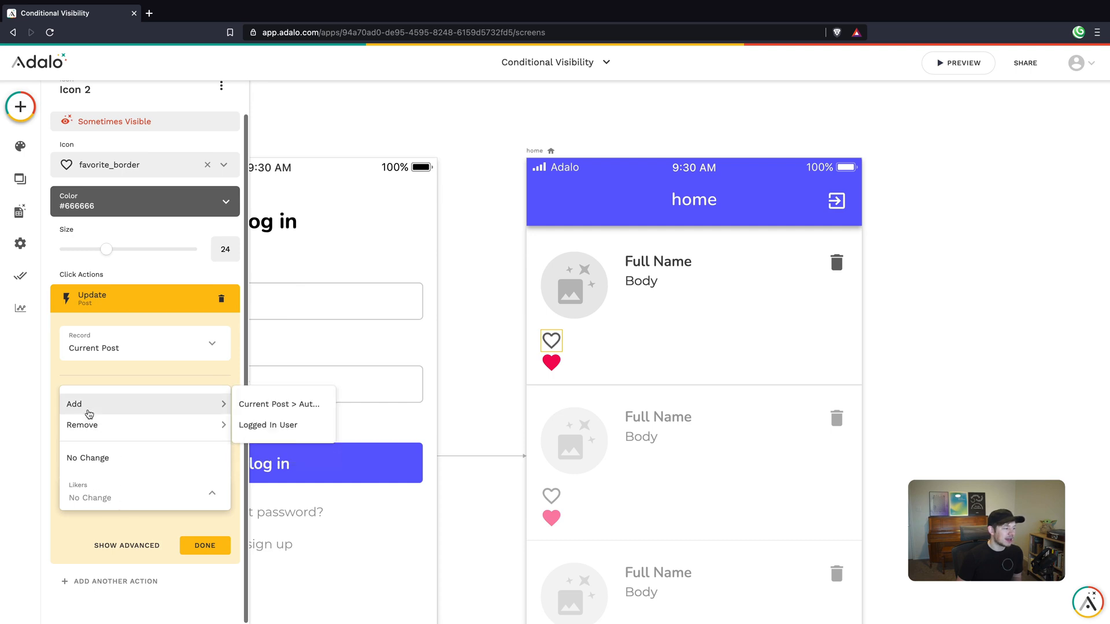
pyautogui.click(261, 426)
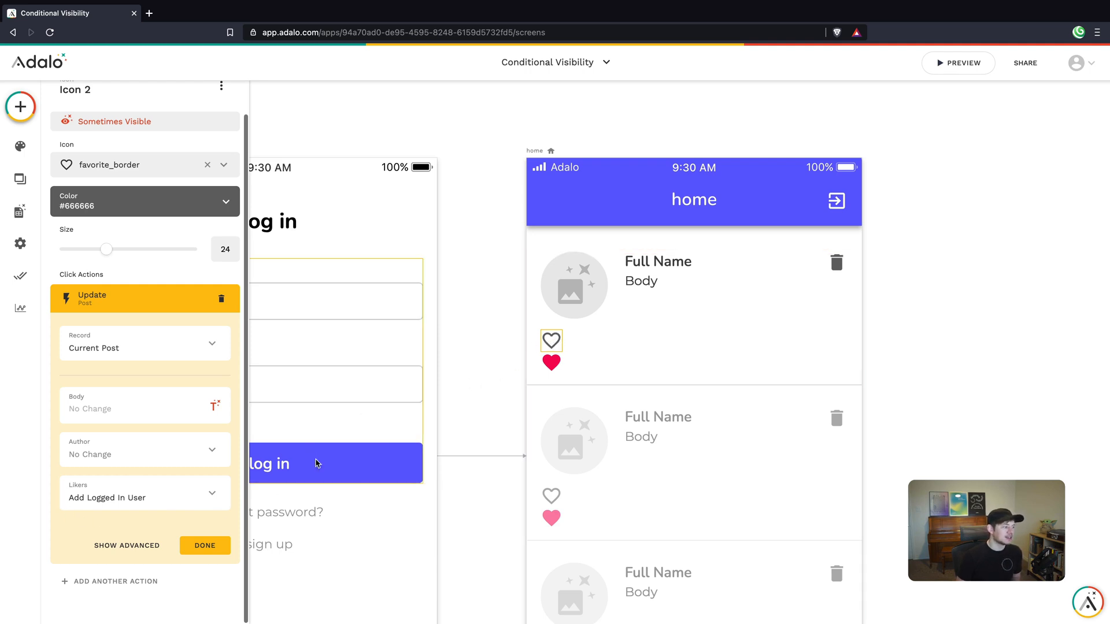
pyautogui.click(205, 545)
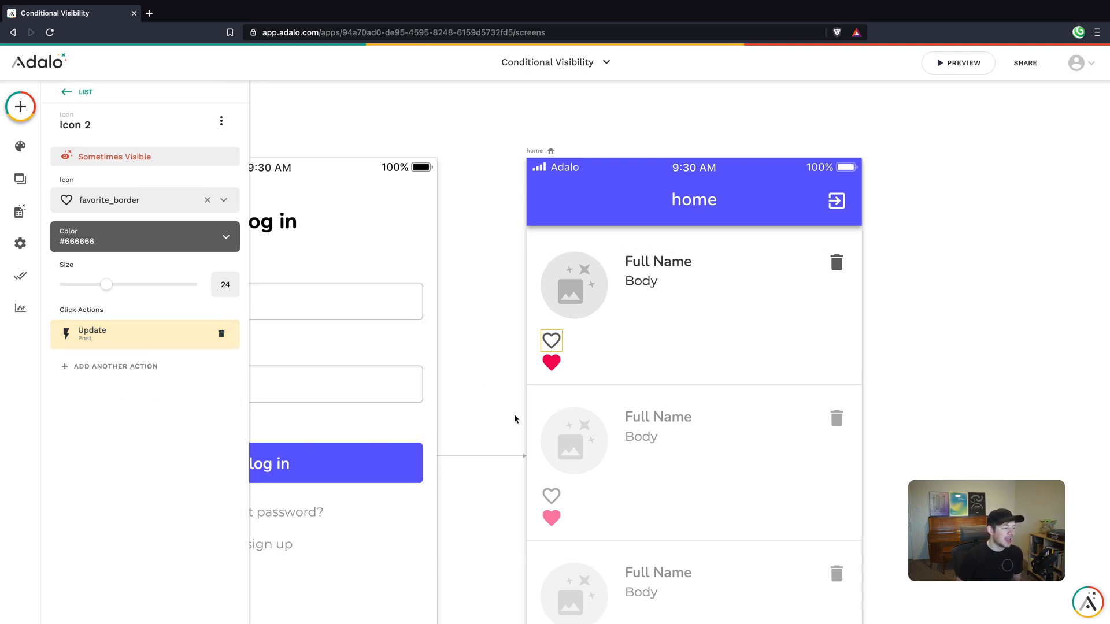
# Step: Give the filled heart an action that updates Current Post by removing Logged In User from Likers
pyautogui.click(550, 363)
pyautogui.click(133, 370)
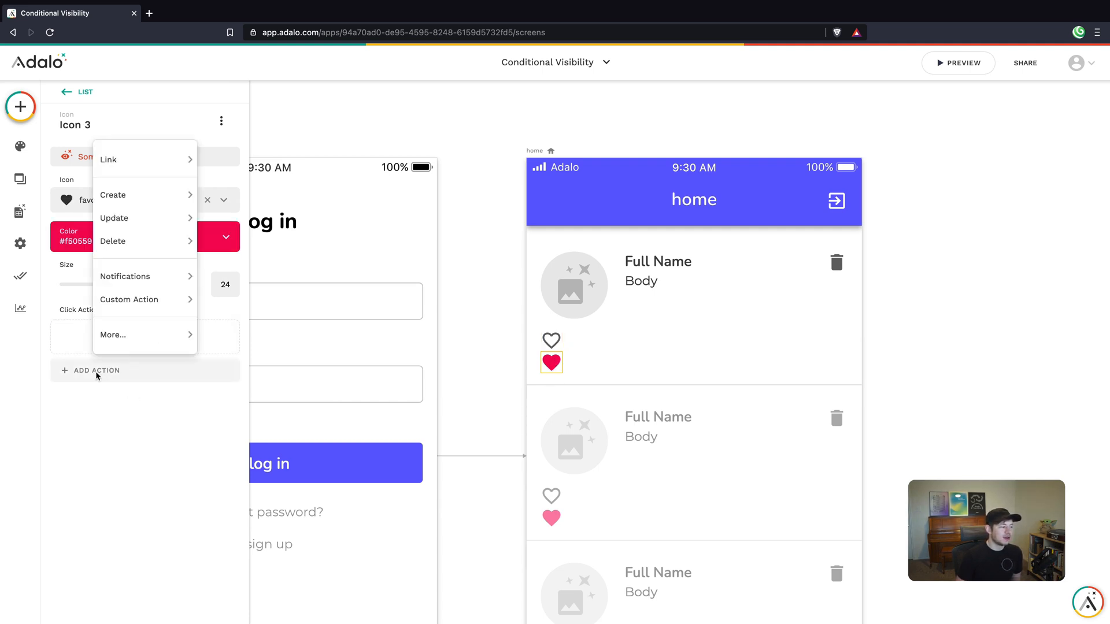
pyautogui.moveTo(134, 219)
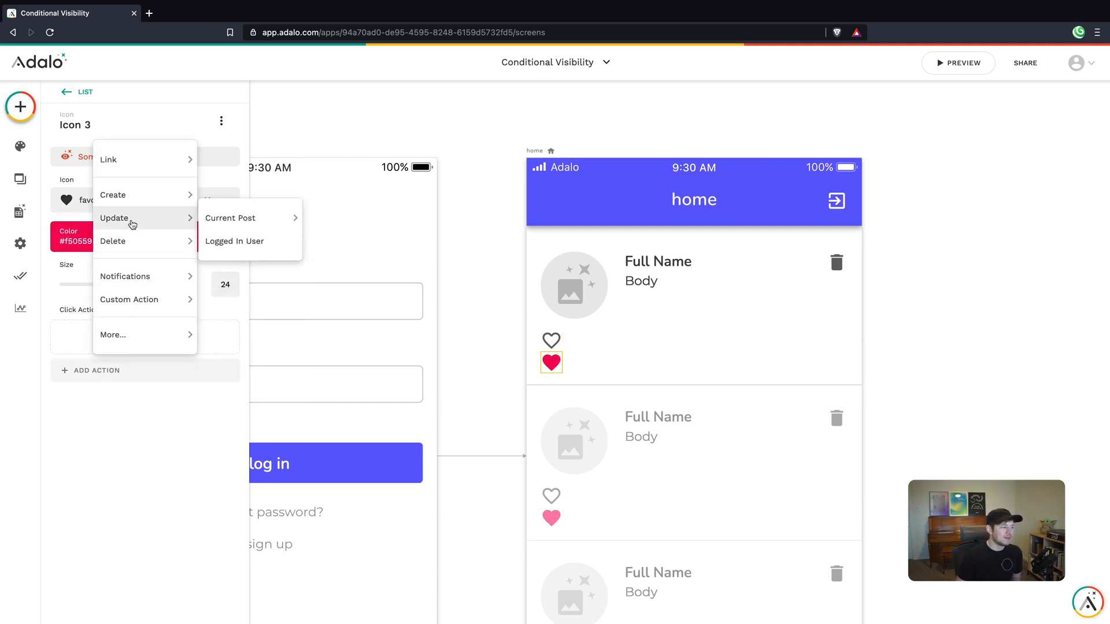
pyautogui.click(243, 222)
pyautogui.click(138, 496)
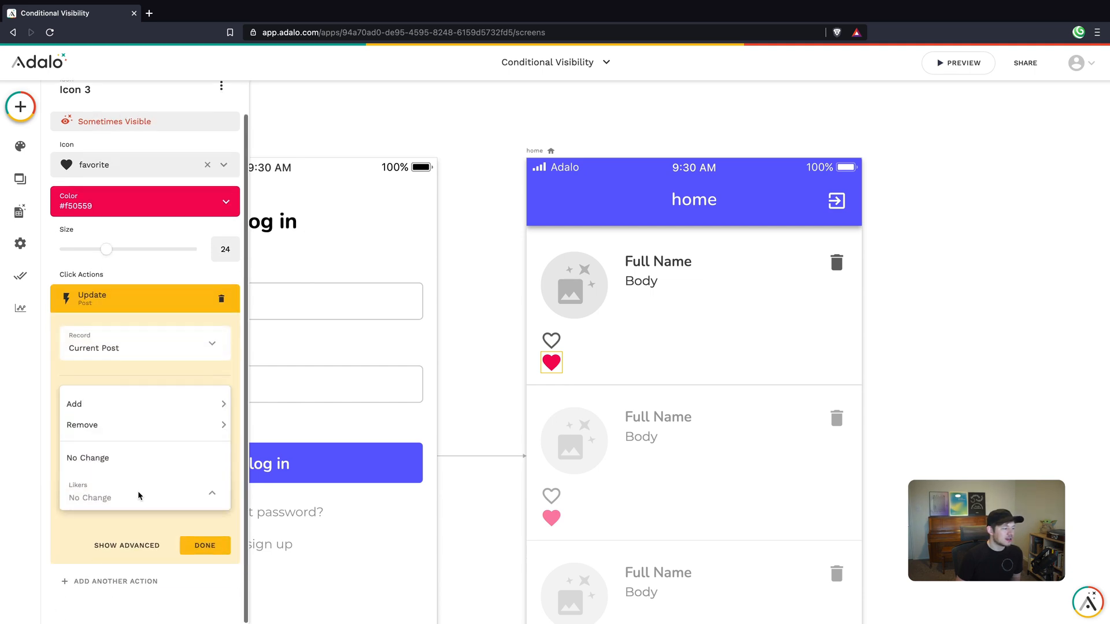
pyautogui.moveTo(127, 435)
pyautogui.click(268, 446)
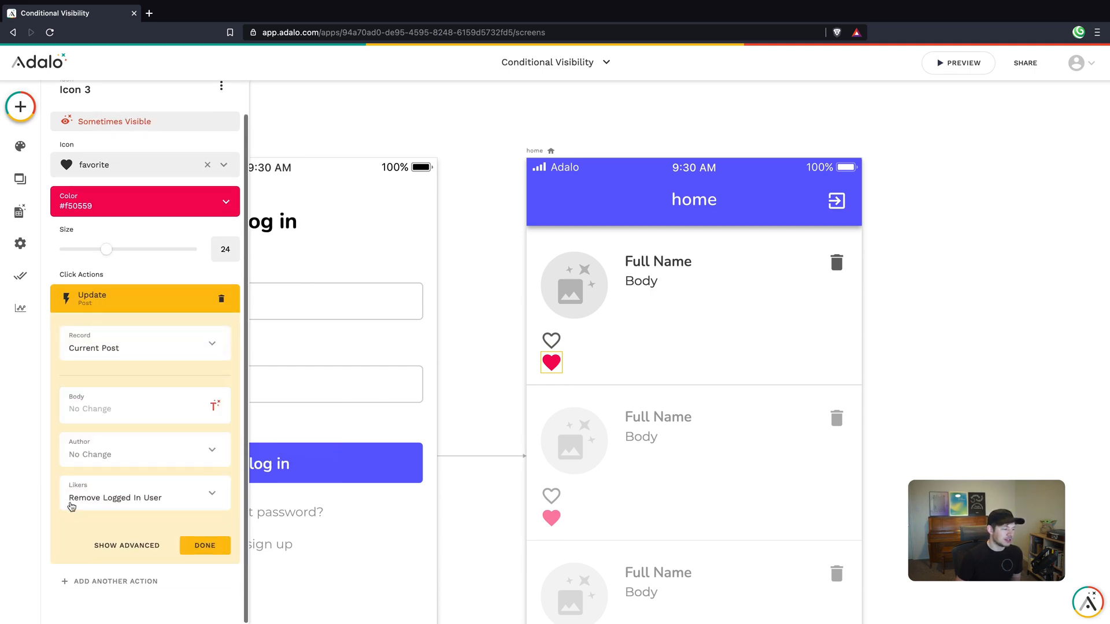
pyautogui.click(194, 547)
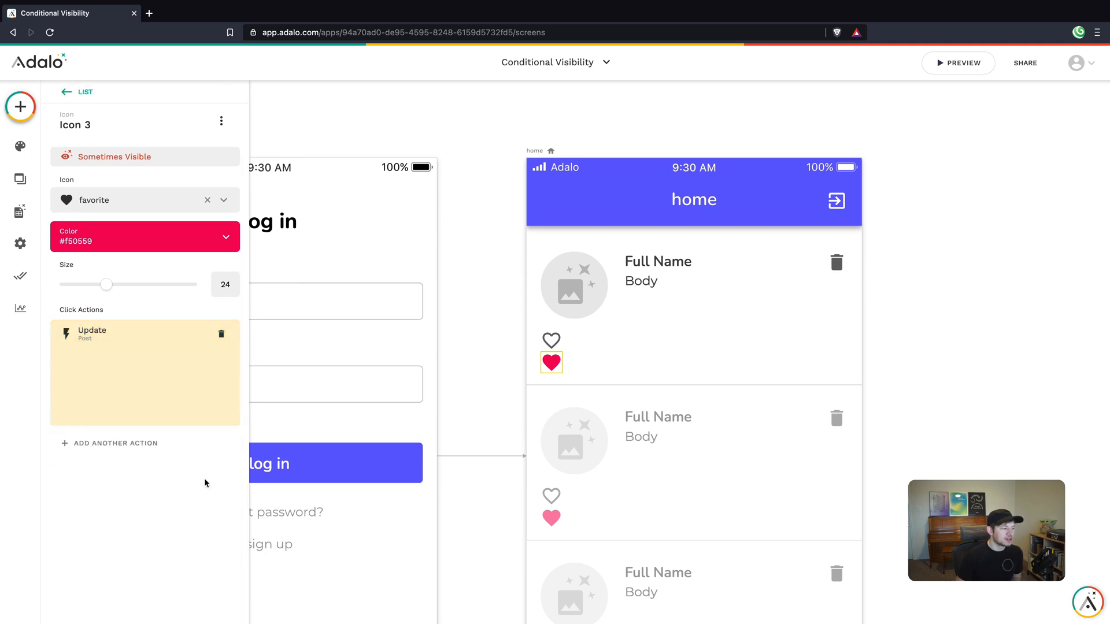
# Step: Review the settings of the outlined heart and the filled heart in turn to compare their visibility and update actions
pyautogui.click(548, 343)
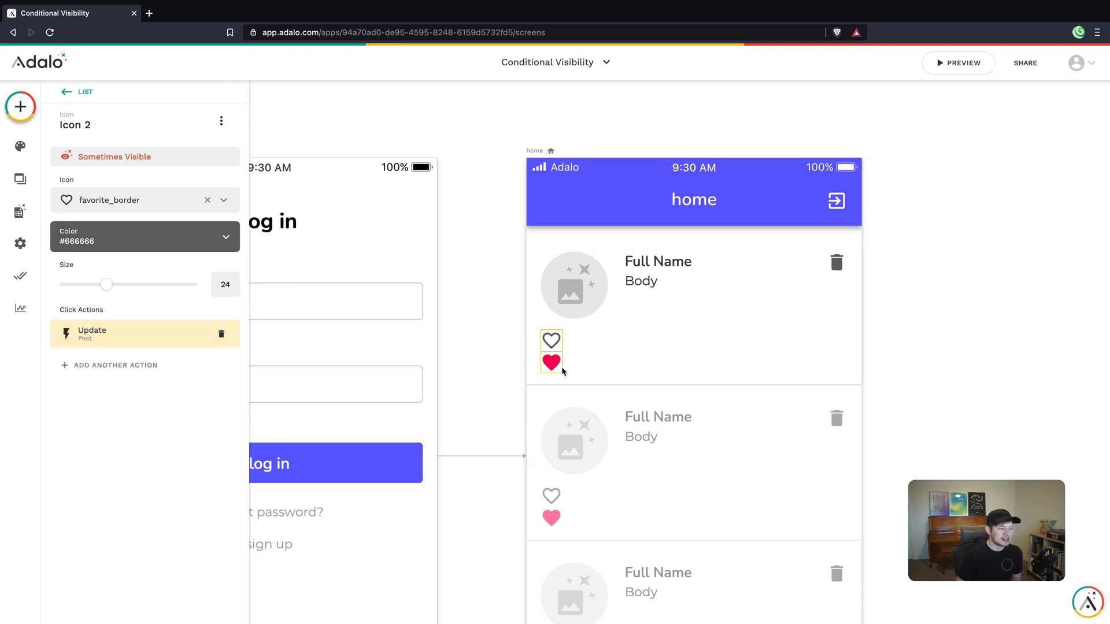
pyautogui.click(552, 363)
pyautogui.click(551, 342)
pyautogui.click(552, 363)
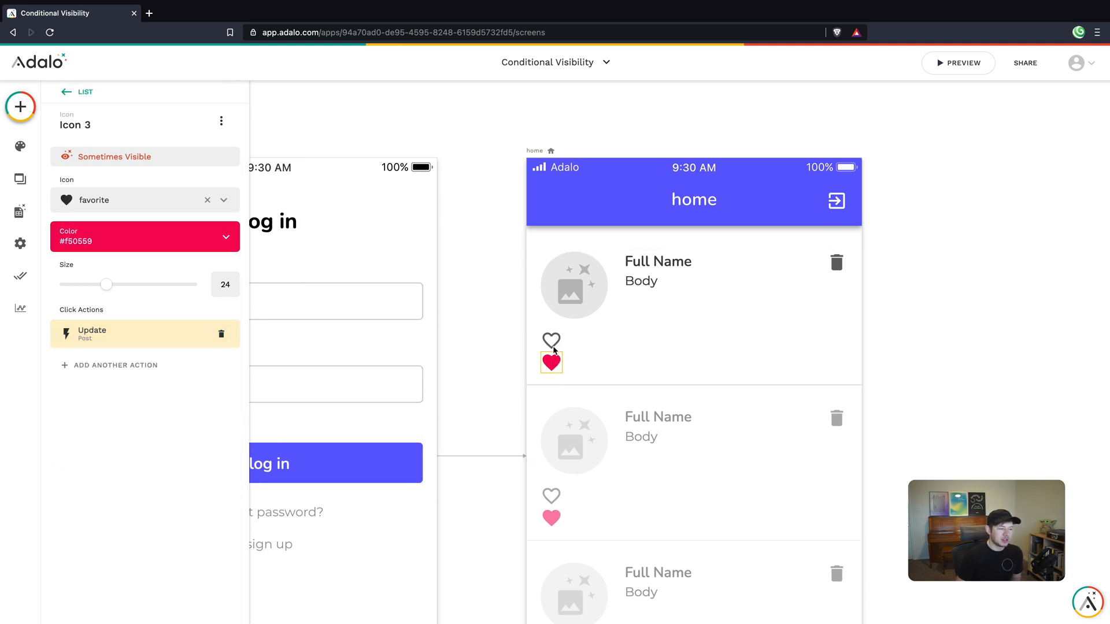
pyautogui.click(551, 342)
pyautogui.click(552, 363)
pyautogui.click(552, 346)
pyautogui.click(552, 364)
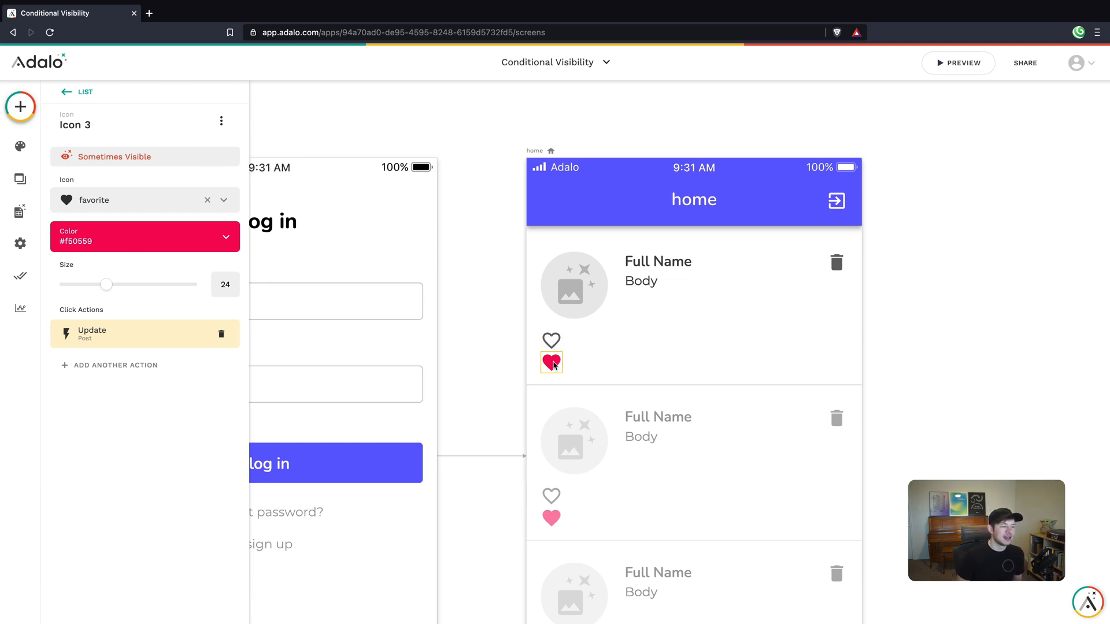
pyautogui.click(577, 342)
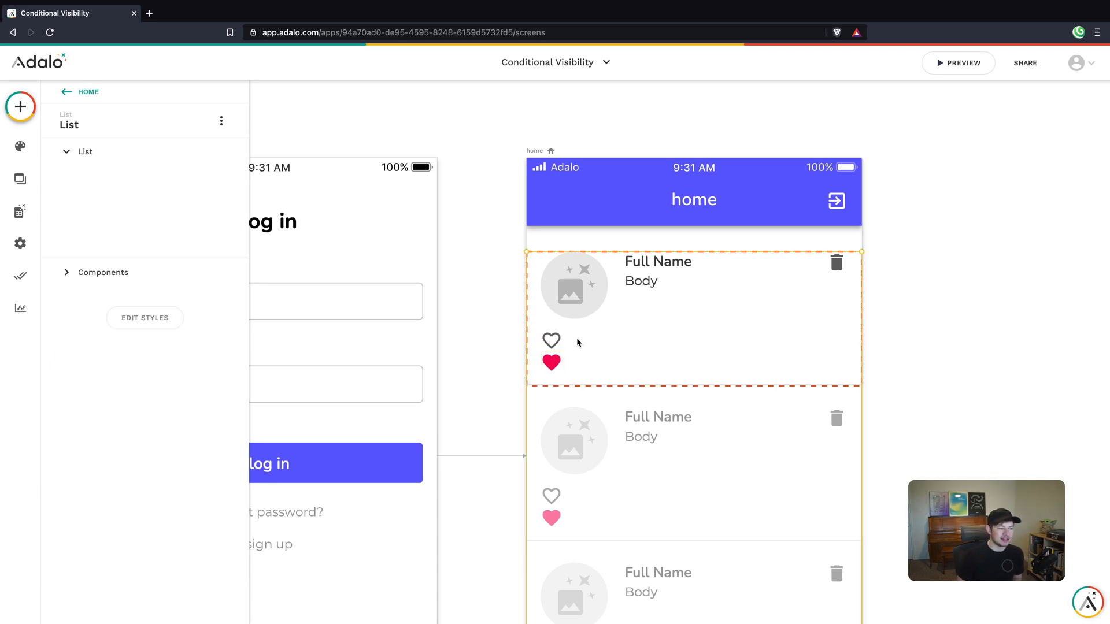
pyautogui.click(942, 89)
# Step: Preview the app, toggle the heart on the post several times to test liking and unliking, and close the preview
pyautogui.click(959, 63)
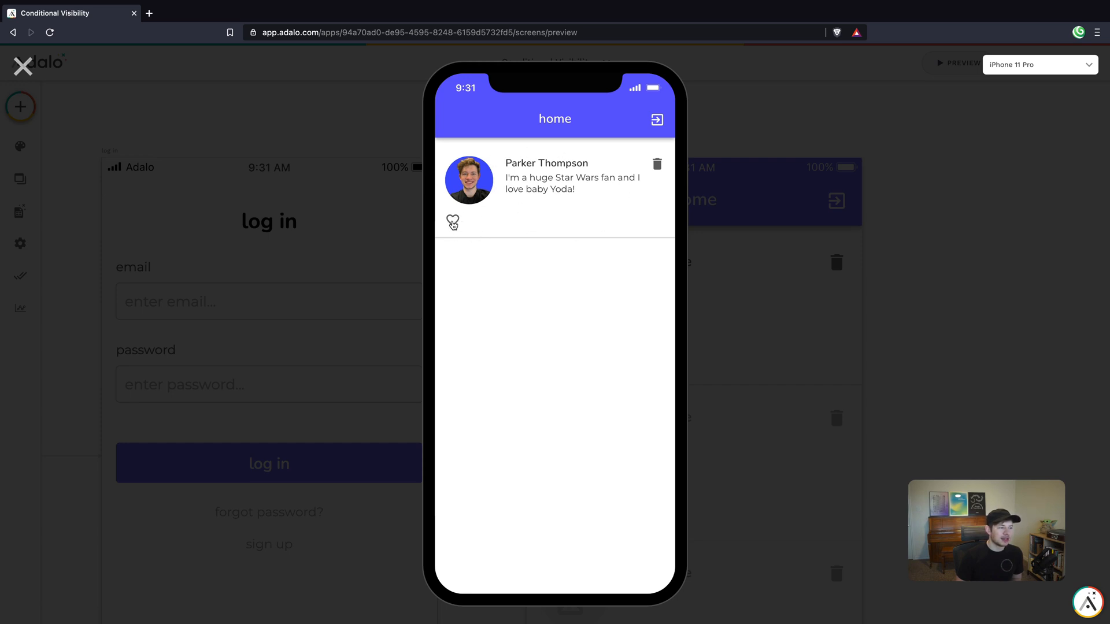
pyautogui.click(453, 221)
pyautogui.click(454, 224)
pyautogui.click(454, 224)
pyautogui.click(455, 225)
pyautogui.click(456, 225)
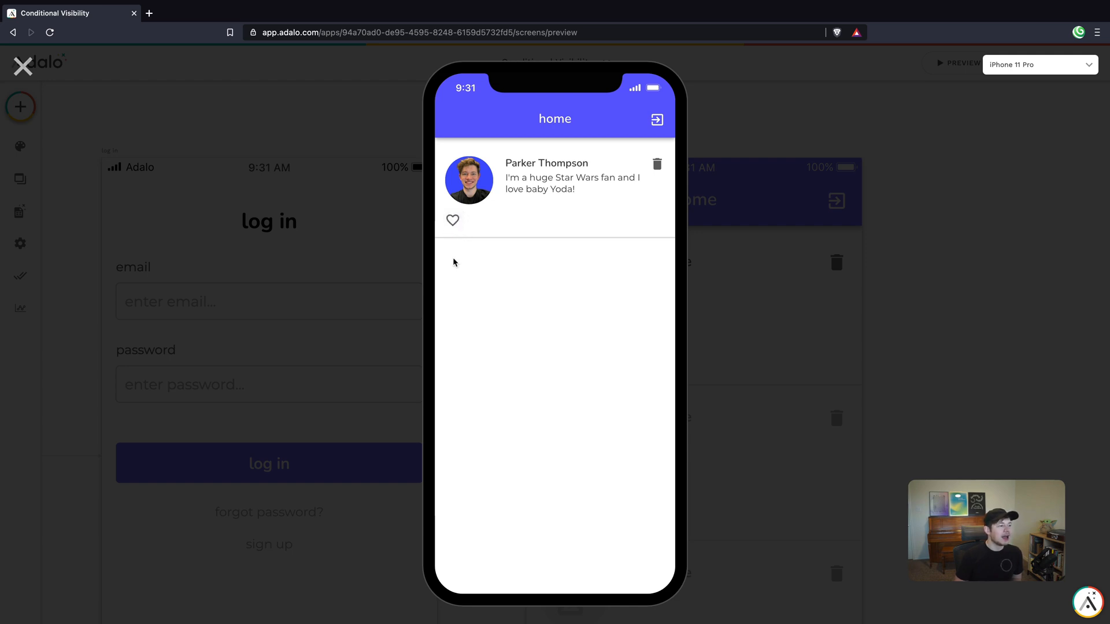
pyautogui.click(29, 75)
# Step: Add a text component beside the outlined heart in the home list's first item and narrow it to fit within the item
pyautogui.click(608, 349)
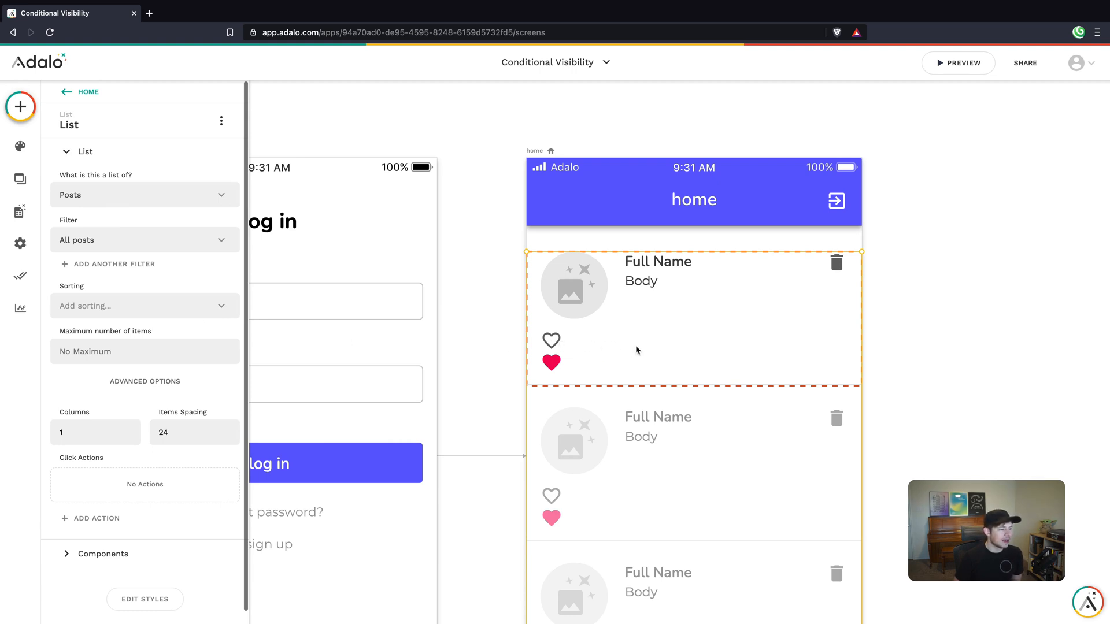
pyautogui.scroll(-1, 145, 436)
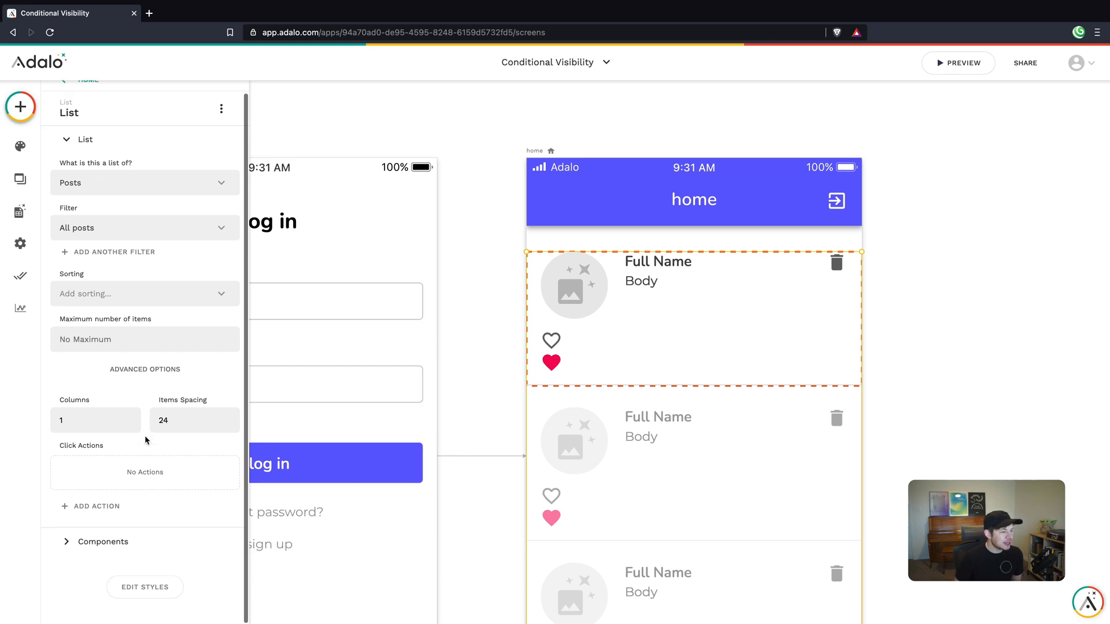
pyautogui.click(134, 551)
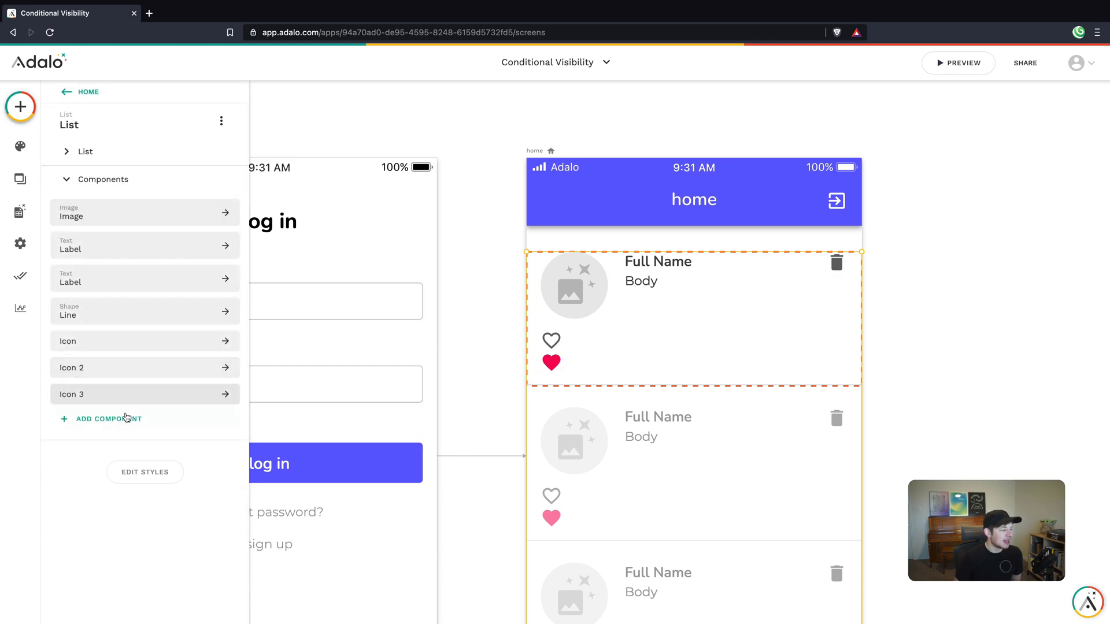
pyautogui.click(125, 417)
pyautogui.moveTo(111, 238); pyautogui.dragTo(601, 339)
pyautogui.moveTo(870, 338); pyautogui.dragTo(756, 338)
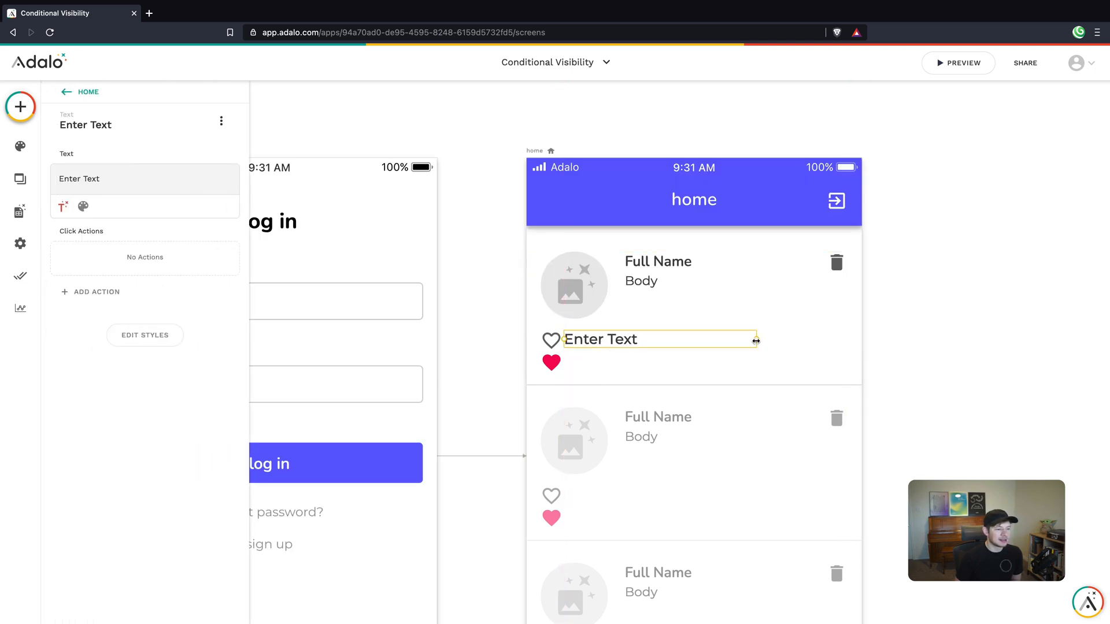
# Step: Set the new text to size 12 with Normal weight and move it down slightly to align with the outlined heart
pyautogui.click(83, 206)
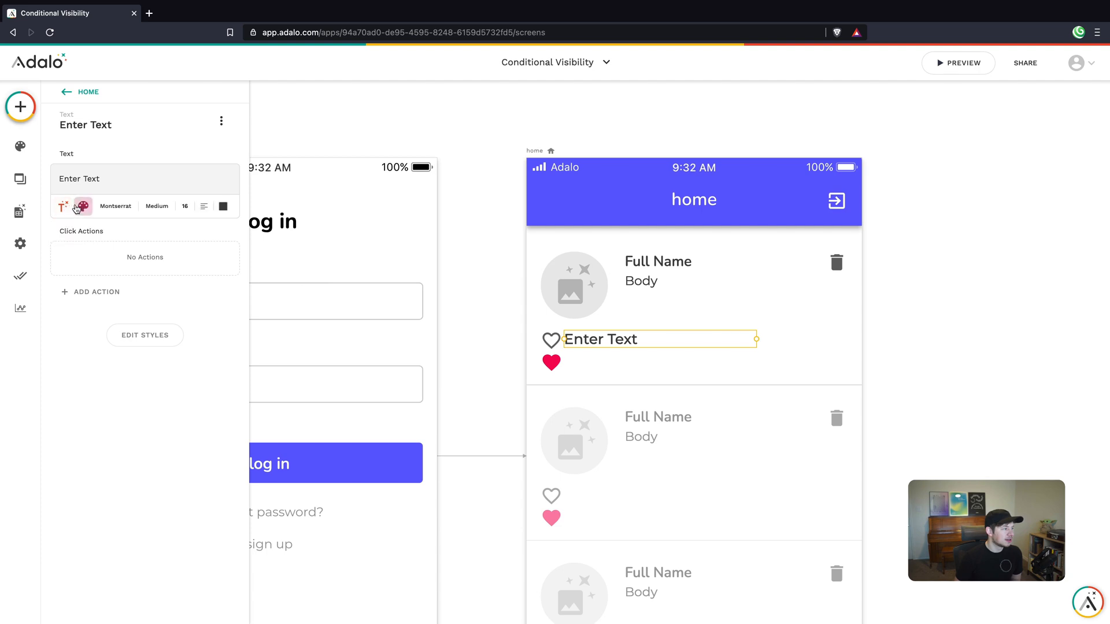
pyautogui.doubleClick(184, 206)
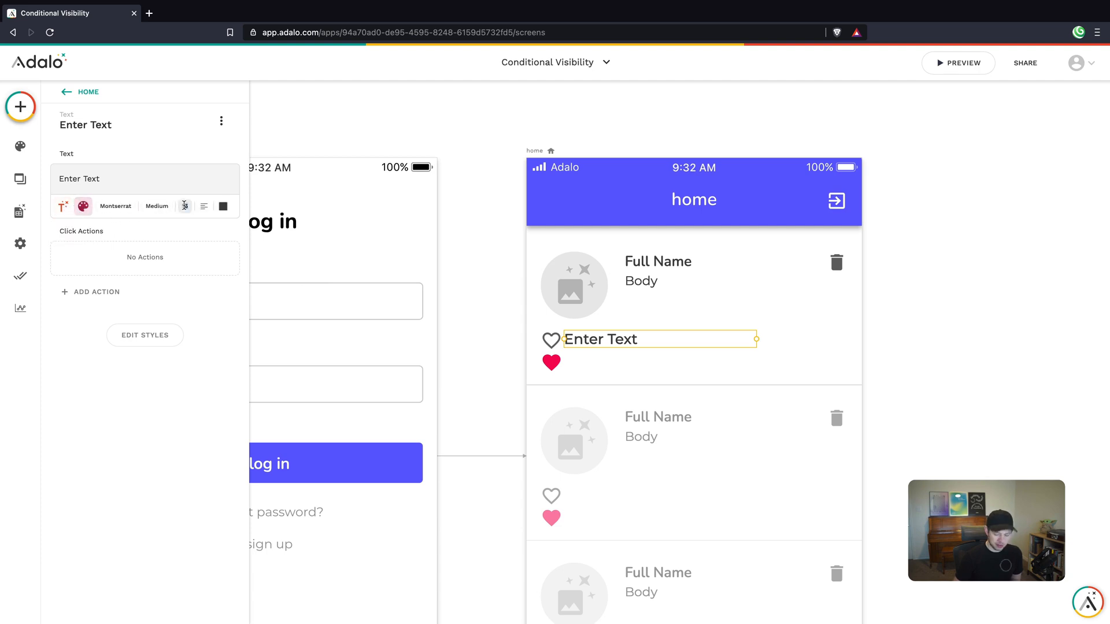
pyautogui.write('12')
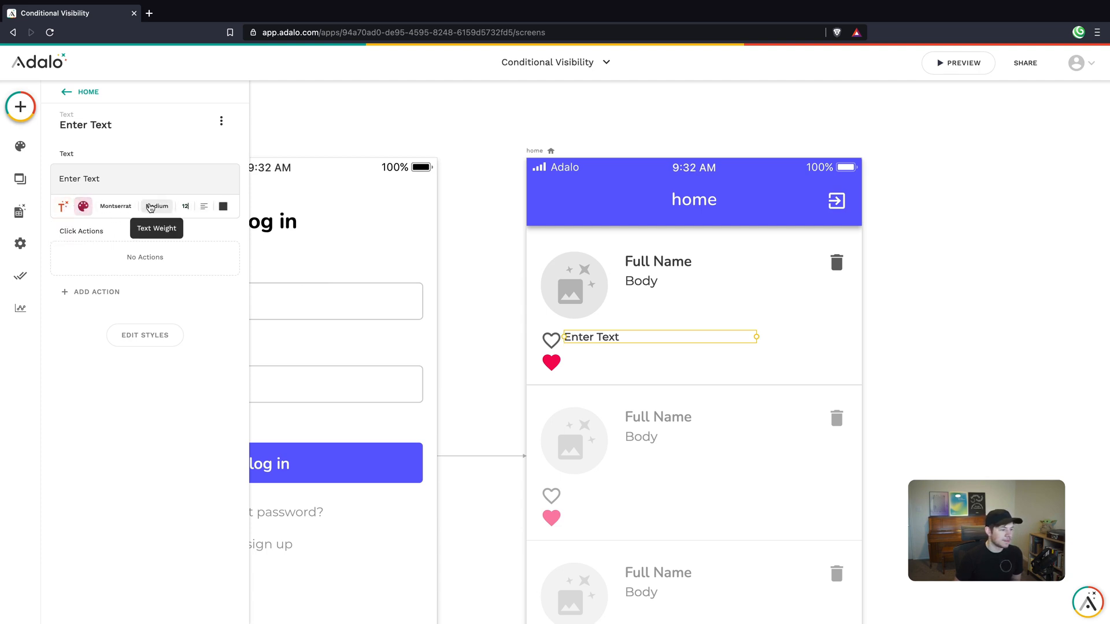
pyautogui.click(150, 207)
pyautogui.click(155, 306)
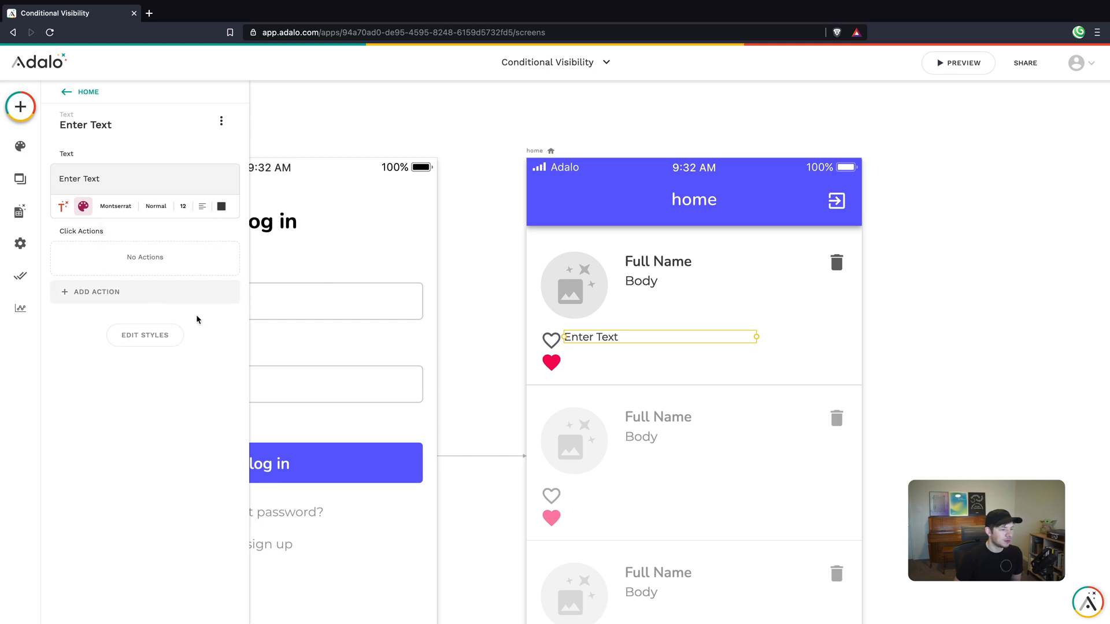
pyautogui.moveTo(595, 337); pyautogui.dragTo(599, 340)
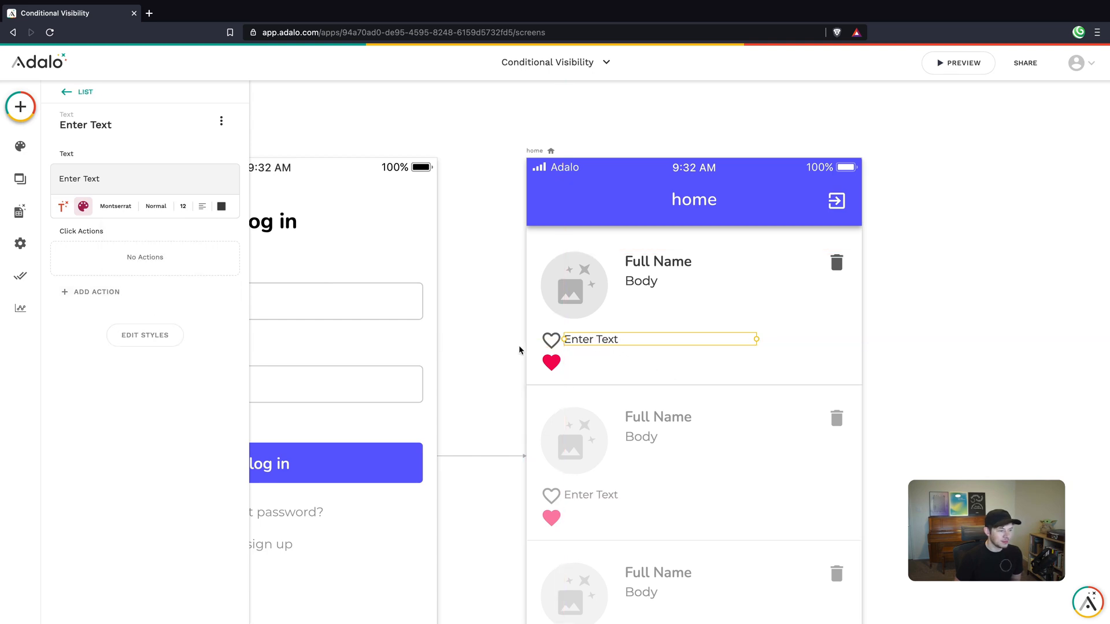
# Step: Replace the placeholder text beside the outlined heart with the dynamic value Current Post > Likers > Count
pyautogui.doubleClick(580, 339)
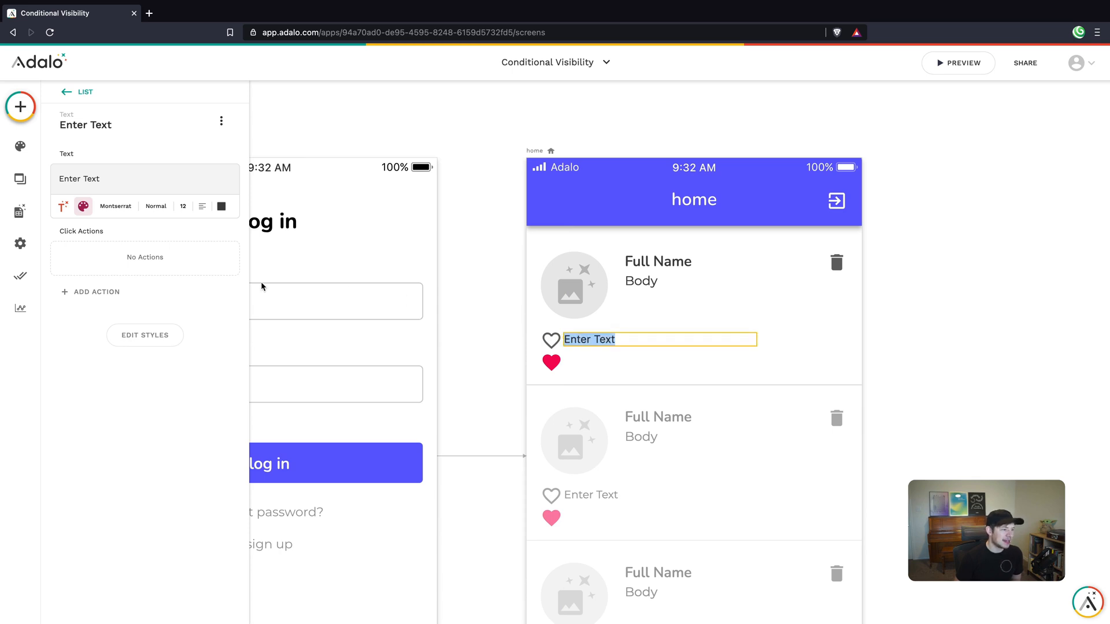
pyautogui.tripleClick(75, 179)
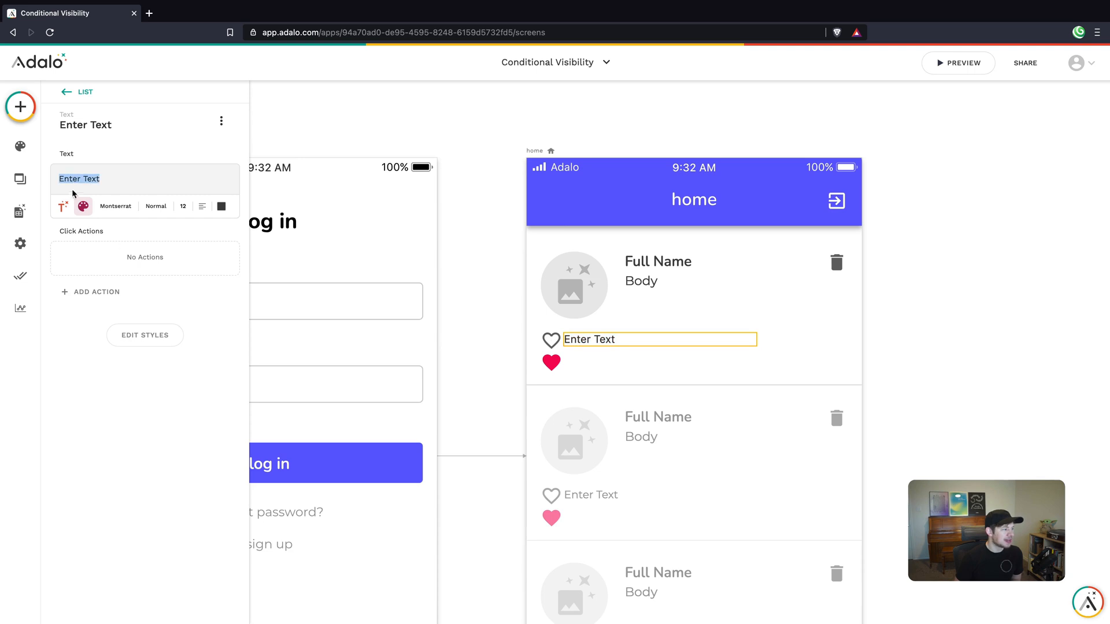
pyautogui.click(62, 207)
pyautogui.moveTo(73, 237)
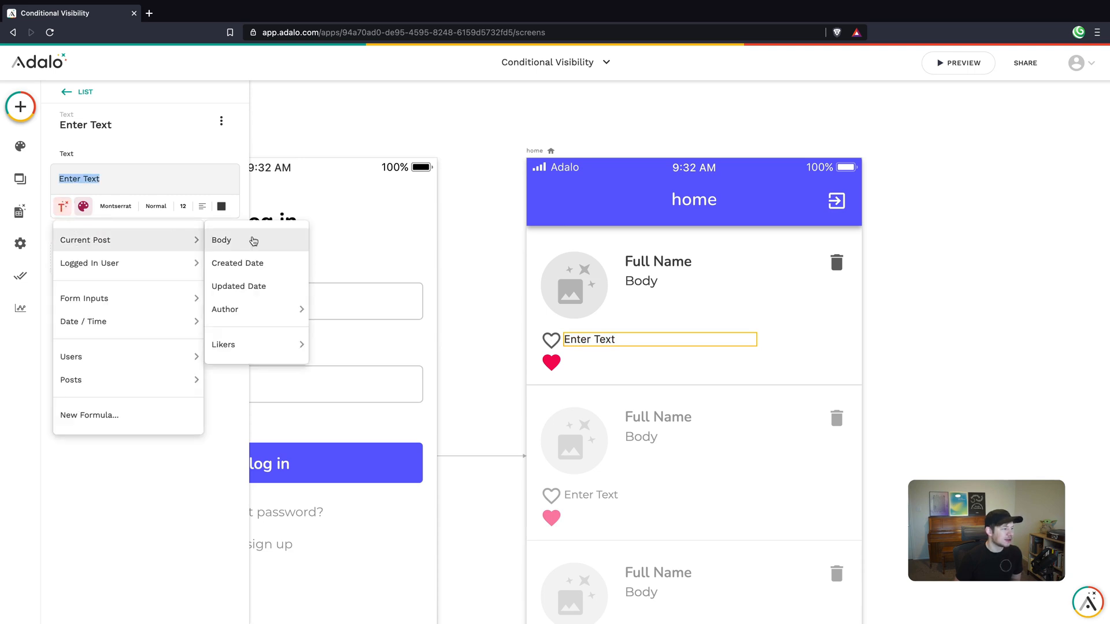
pyautogui.moveTo(241, 343)
pyautogui.click(343, 347)
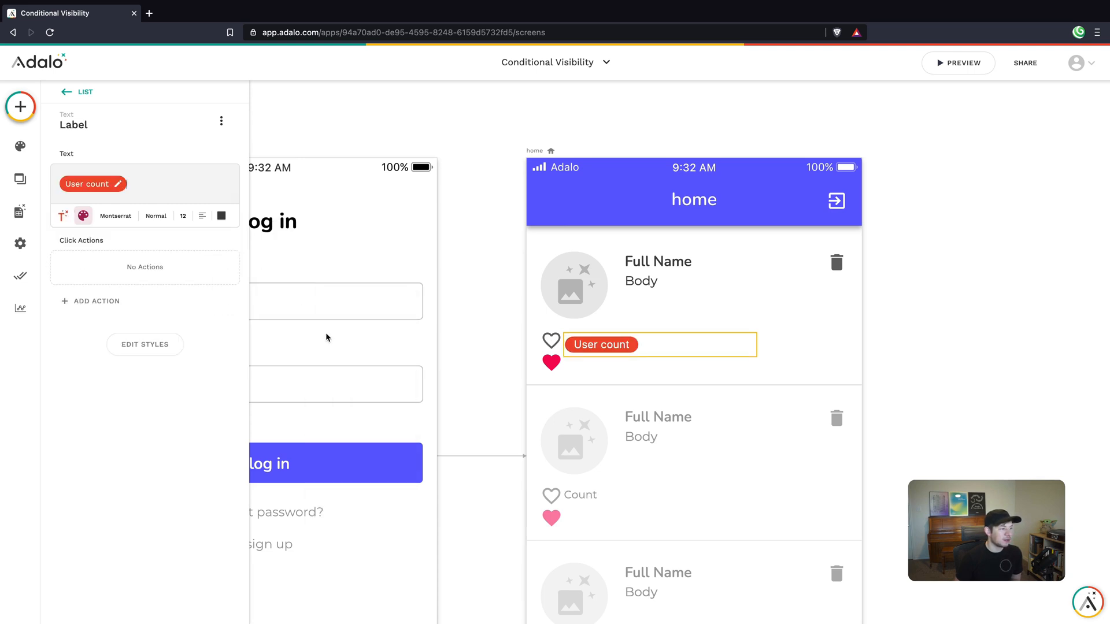
# Step: Give the likers count a singular suffix of "likes this" and a plural suffix of "like this"
pyautogui.click(98, 186)
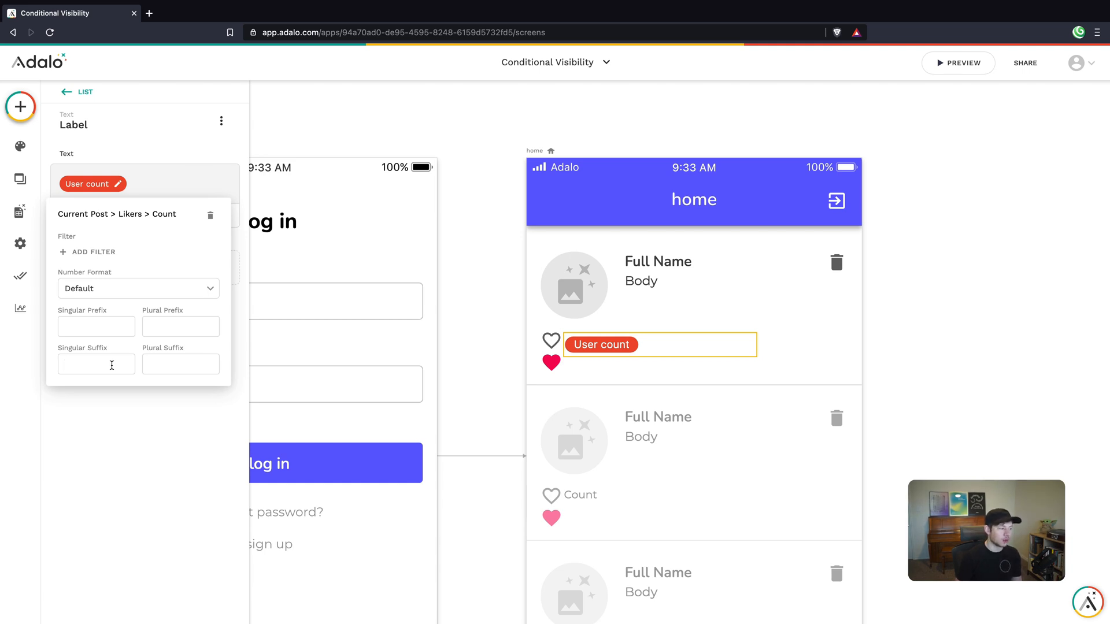
pyautogui.click(93, 362)
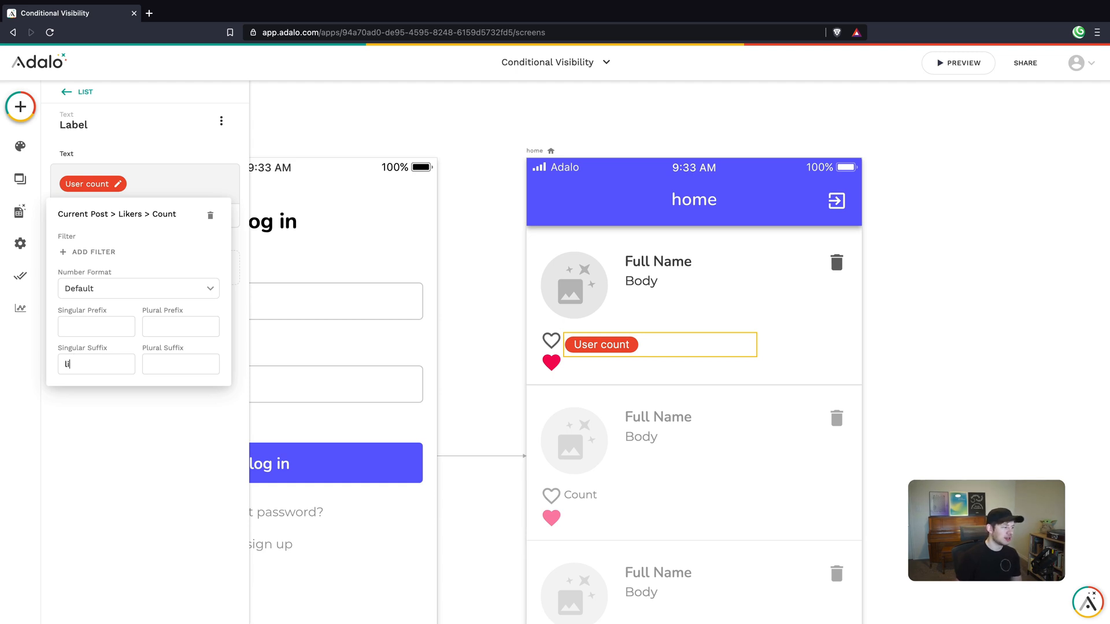
pyautogui.write('like thi')
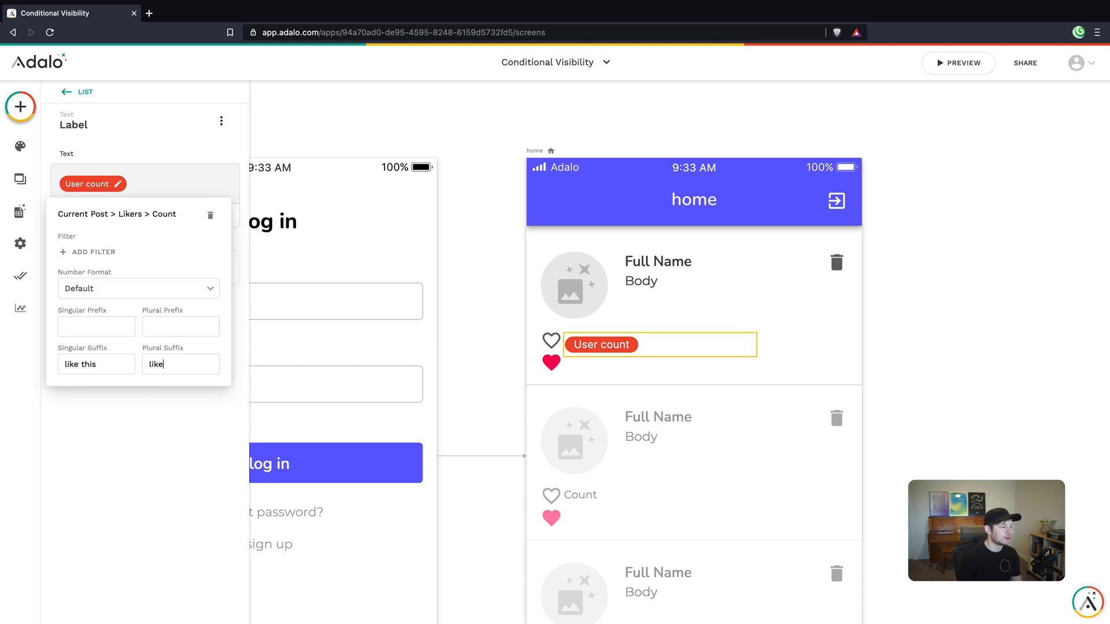
pyautogui.write('like this')
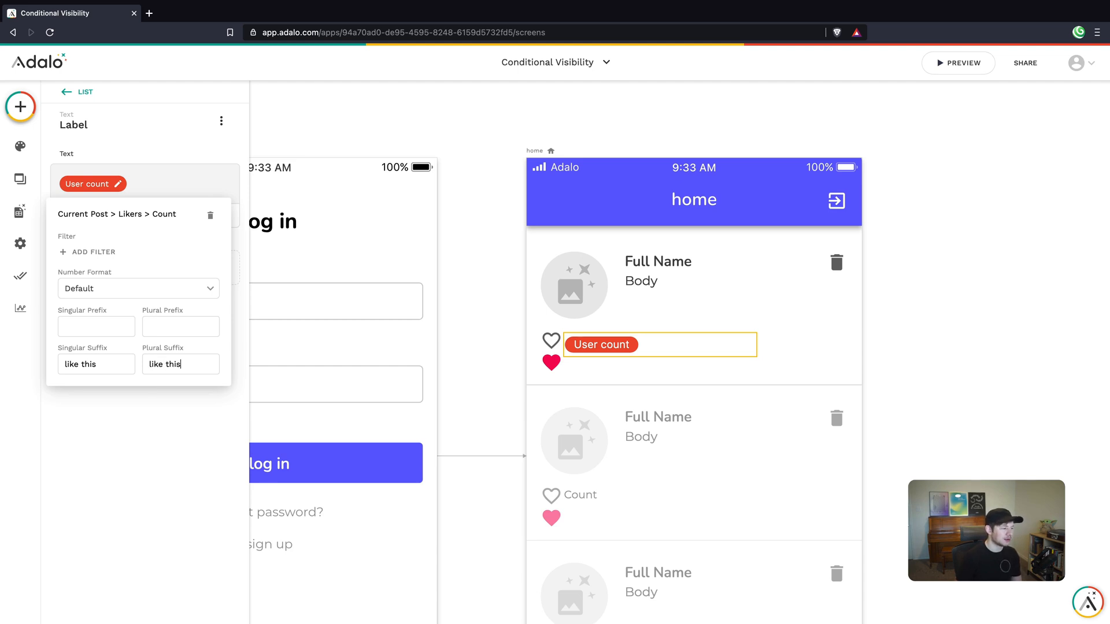
pyautogui.click(79, 365)
pyautogui.write('s')
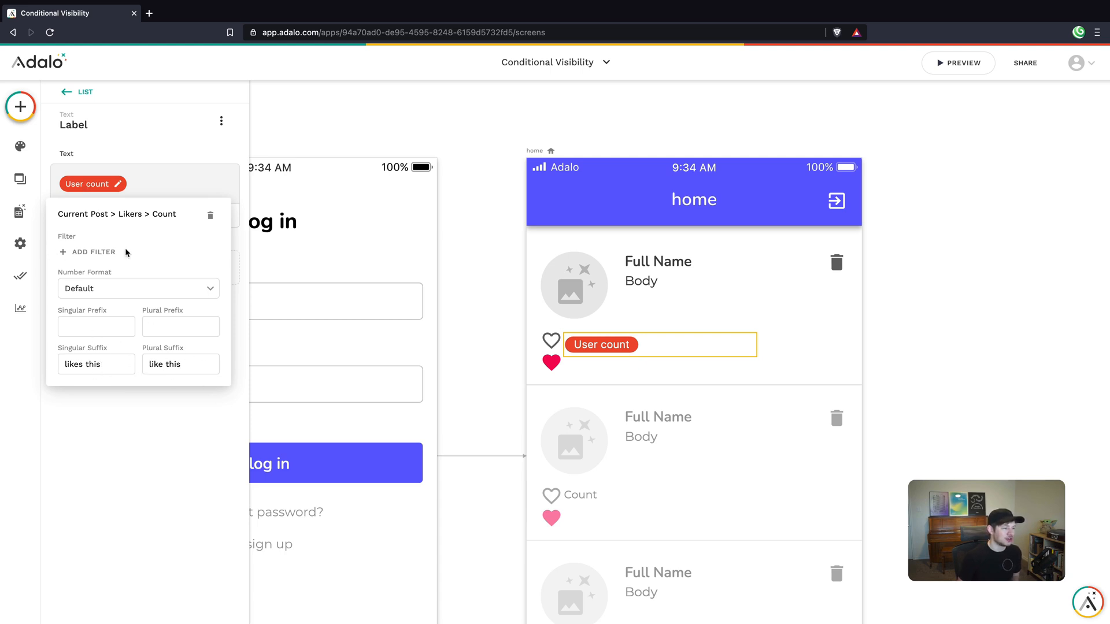
pyautogui.click(152, 442)
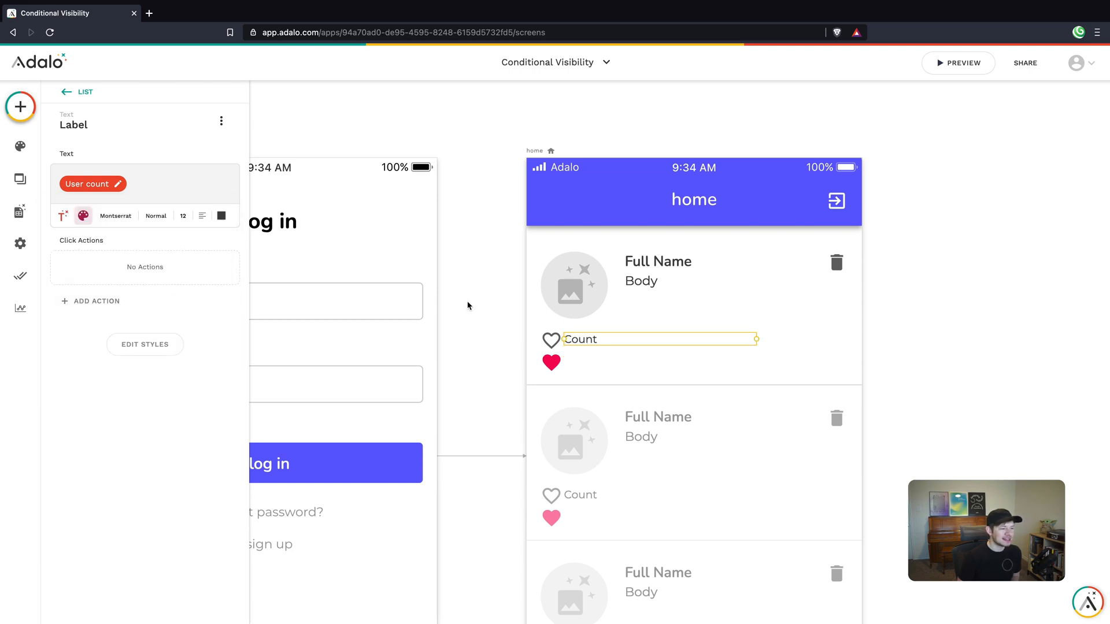
pyautogui.click(469, 360)
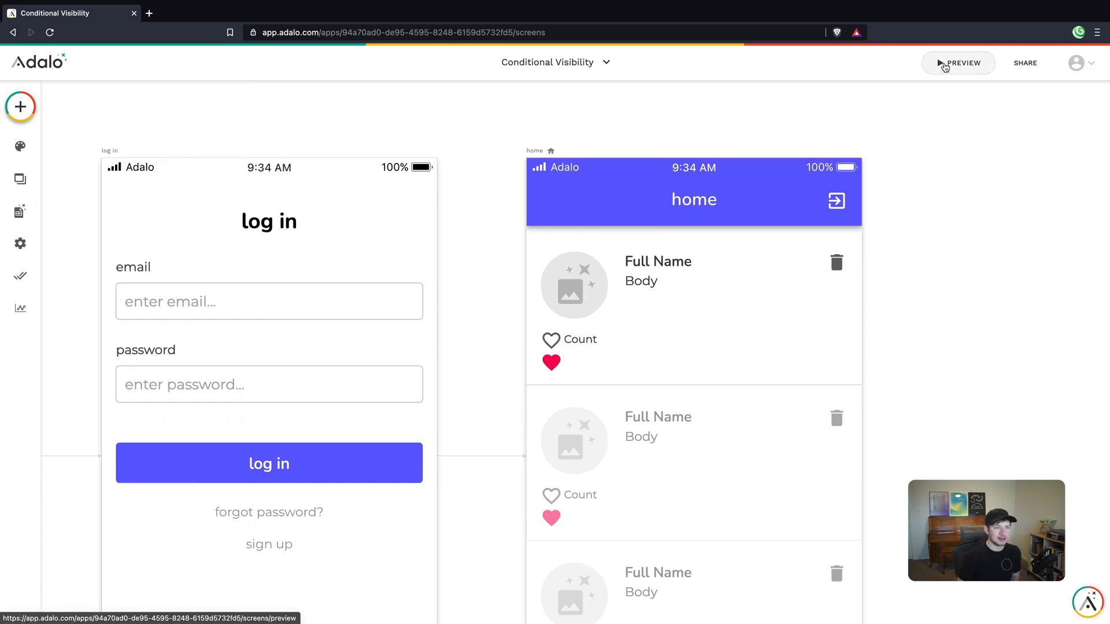
# Step: Preview the app, unlike and like the post again to test the likers count text, and close the preview
pyautogui.click(945, 64)
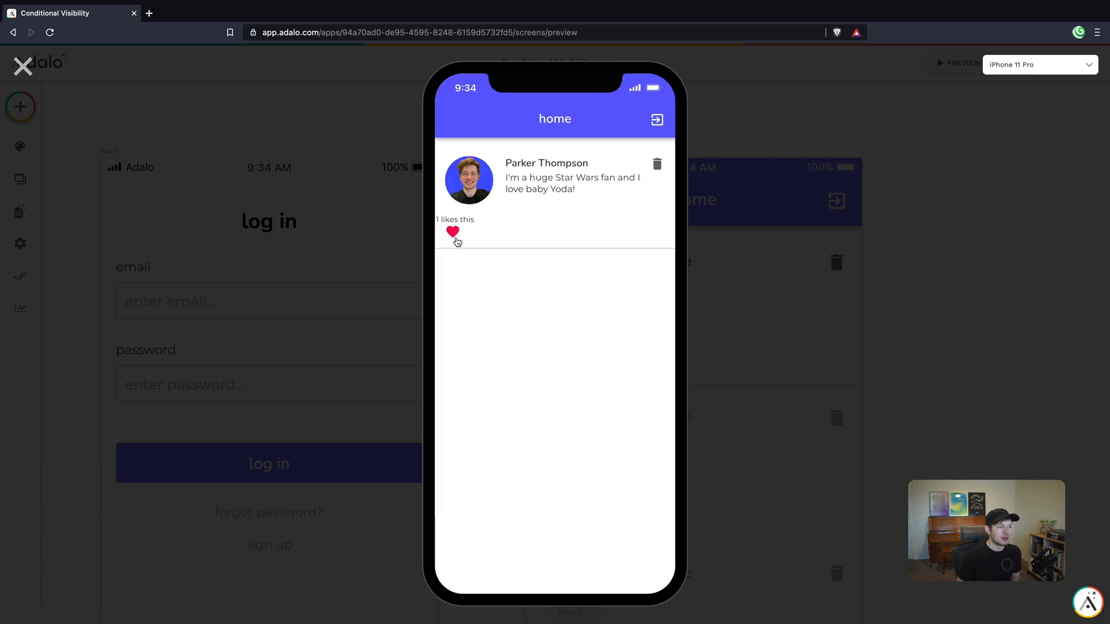
pyautogui.click(456, 235)
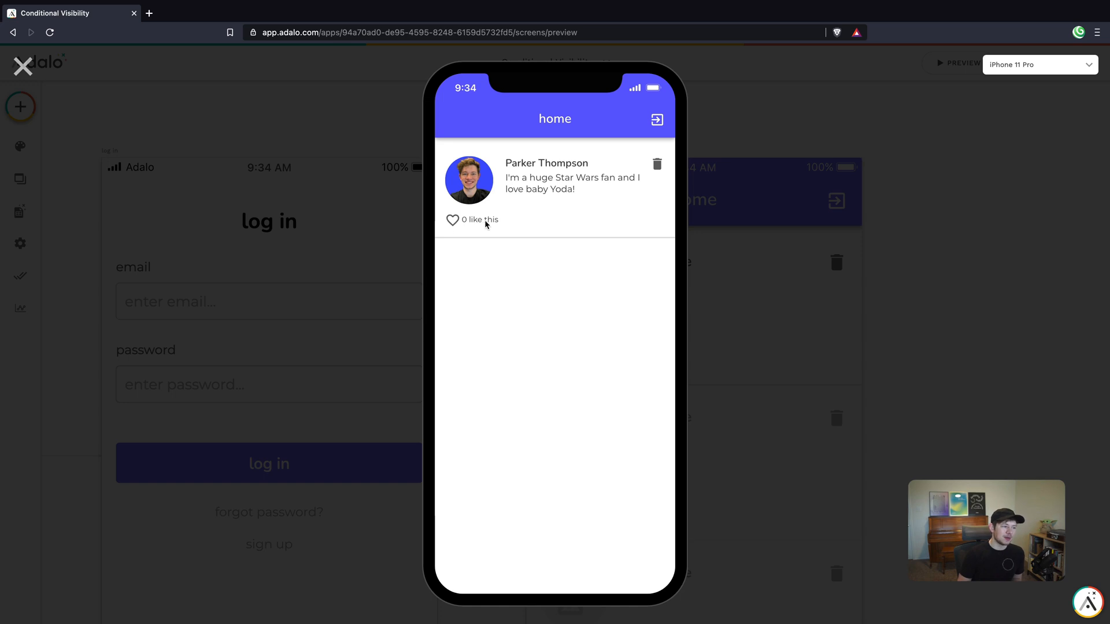
pyautogui.click(452, 220)
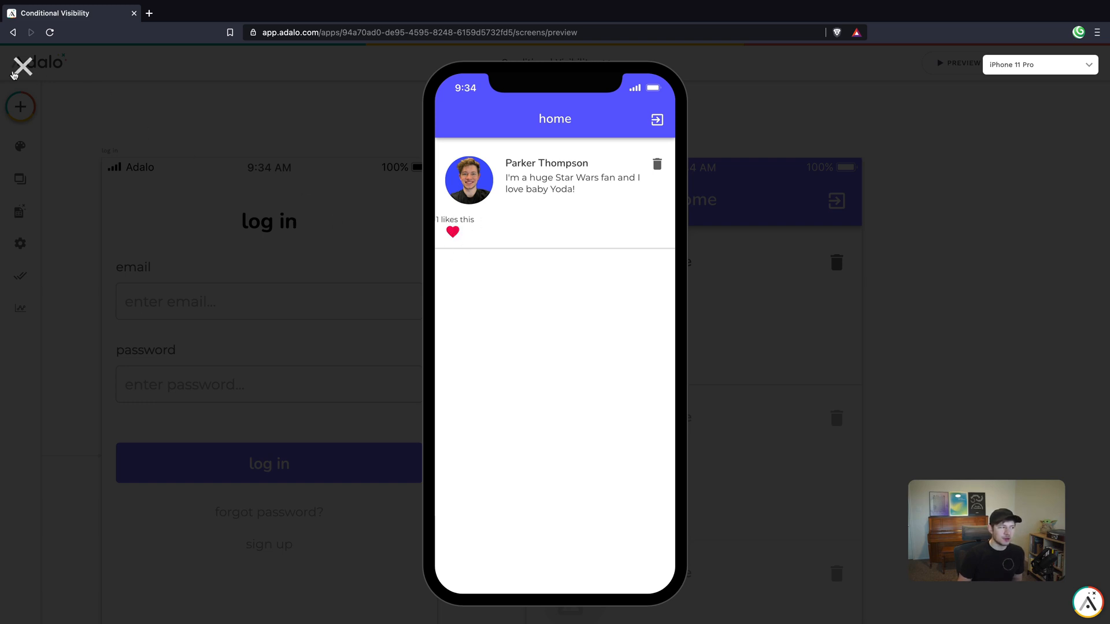
pyautogui.click(23, 66)
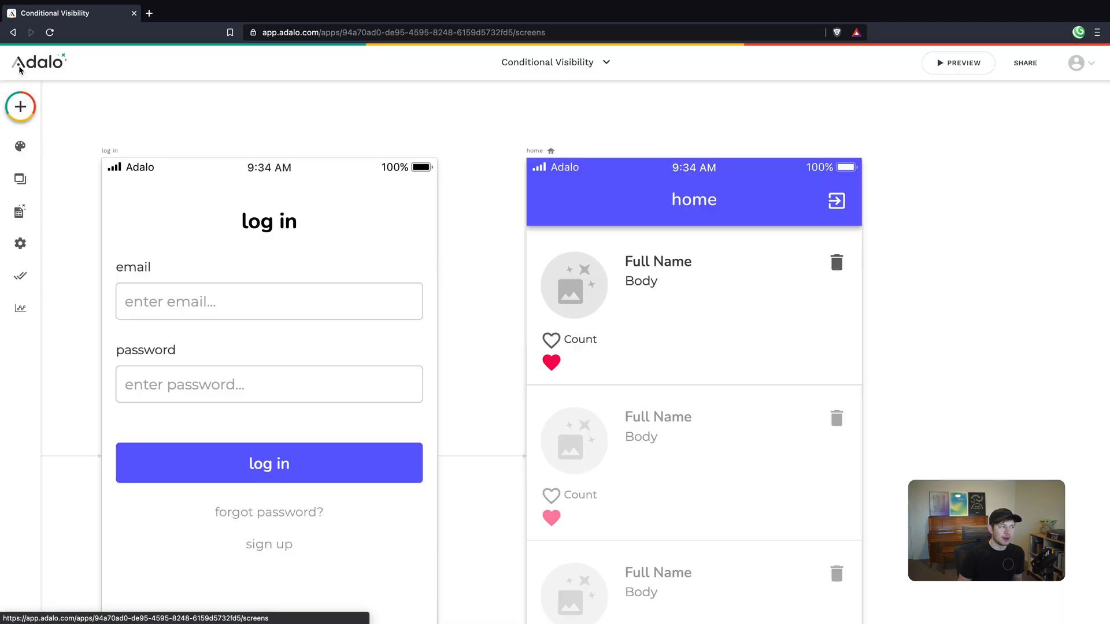
# Step: Examine the outlined heart, filled heart and likers count text in the home list, including their visibility and click actions
pyautogui.click(552, 341)
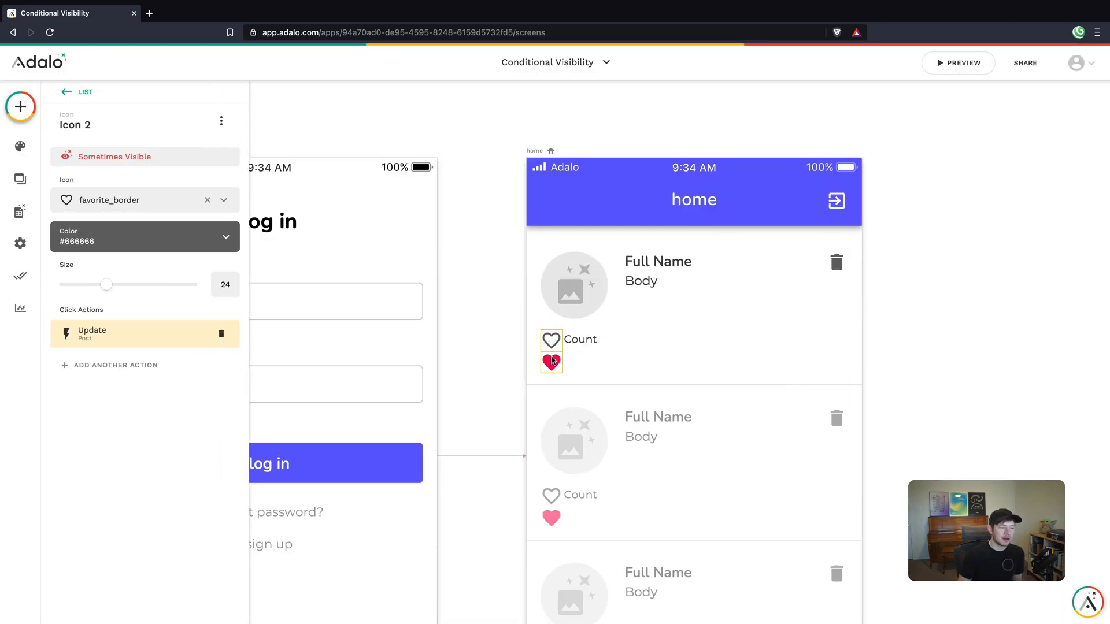
pyautogui.click(551, 366)
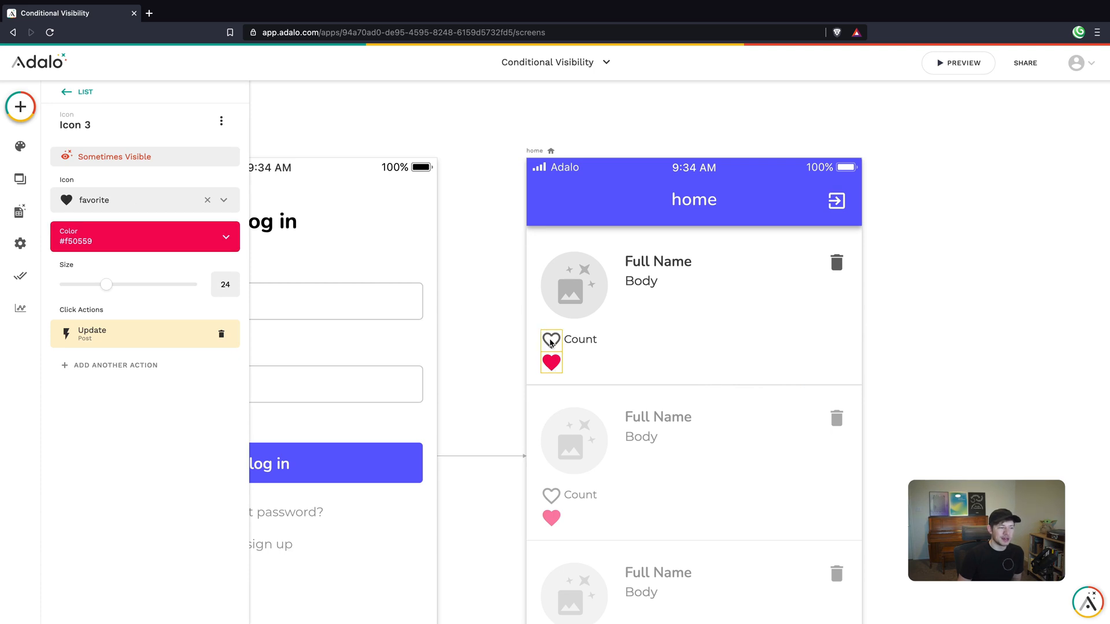
pyautogui.click(551, 341)
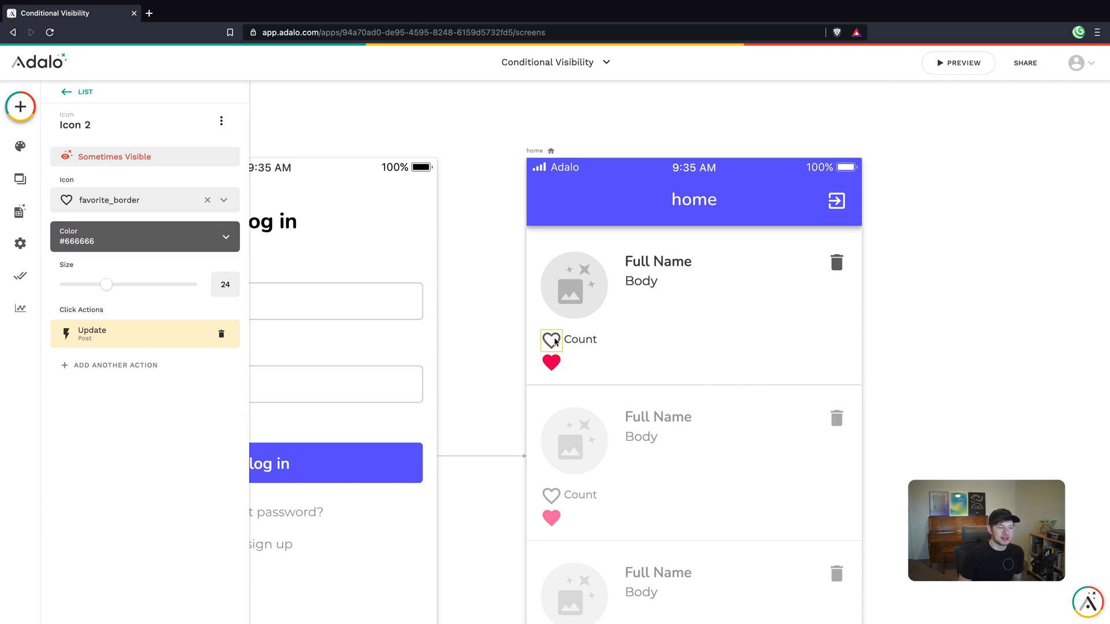
pyautogui.click(574, 342)
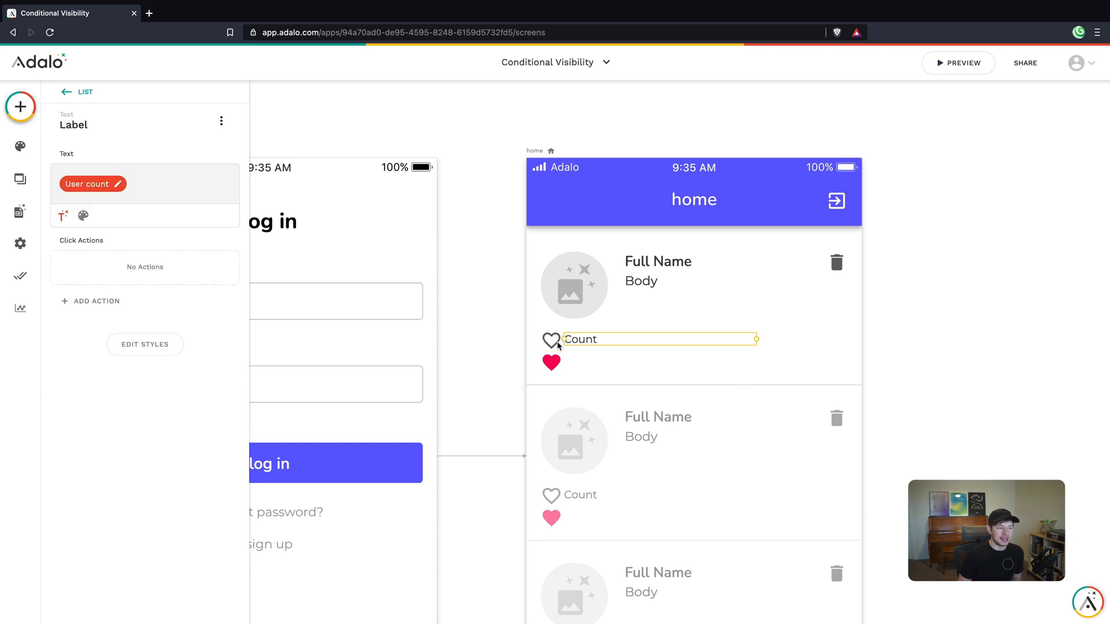
pyautogui.click(551, 341)
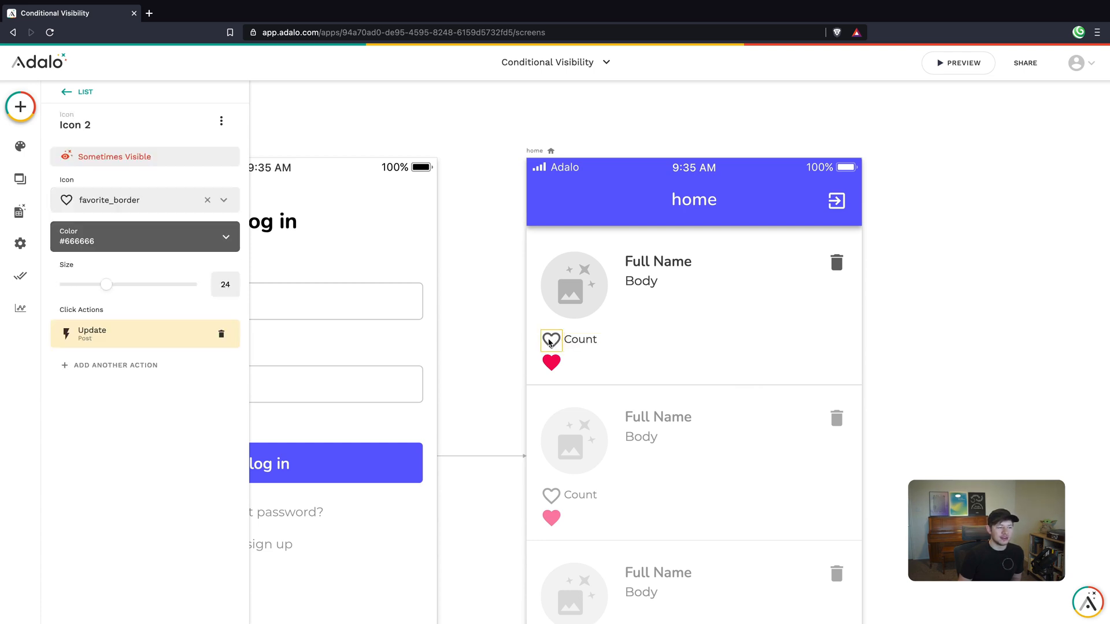
pyautogui.click(685, 341)
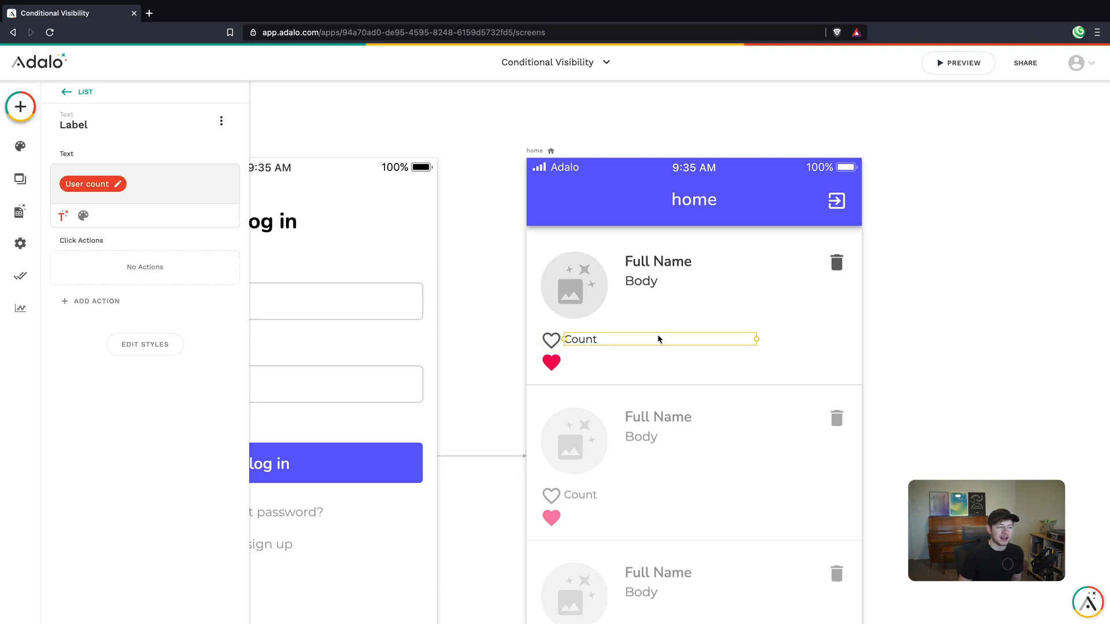
pyautogui.click(553, 340)
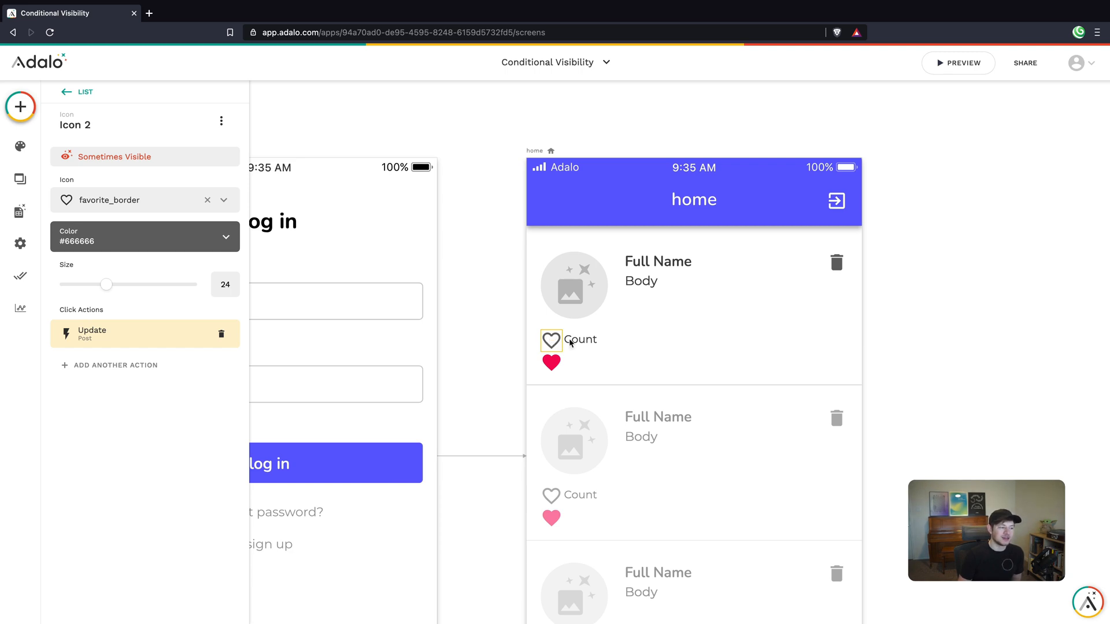
pyautogui.click(594, 339)
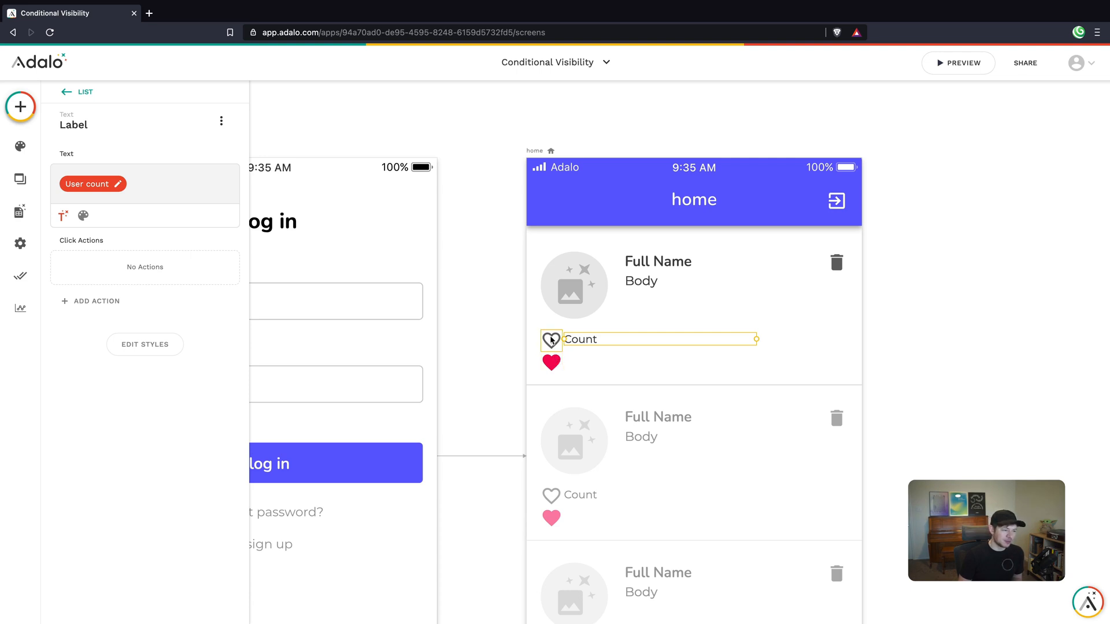
pyautogui.click(584, 349)
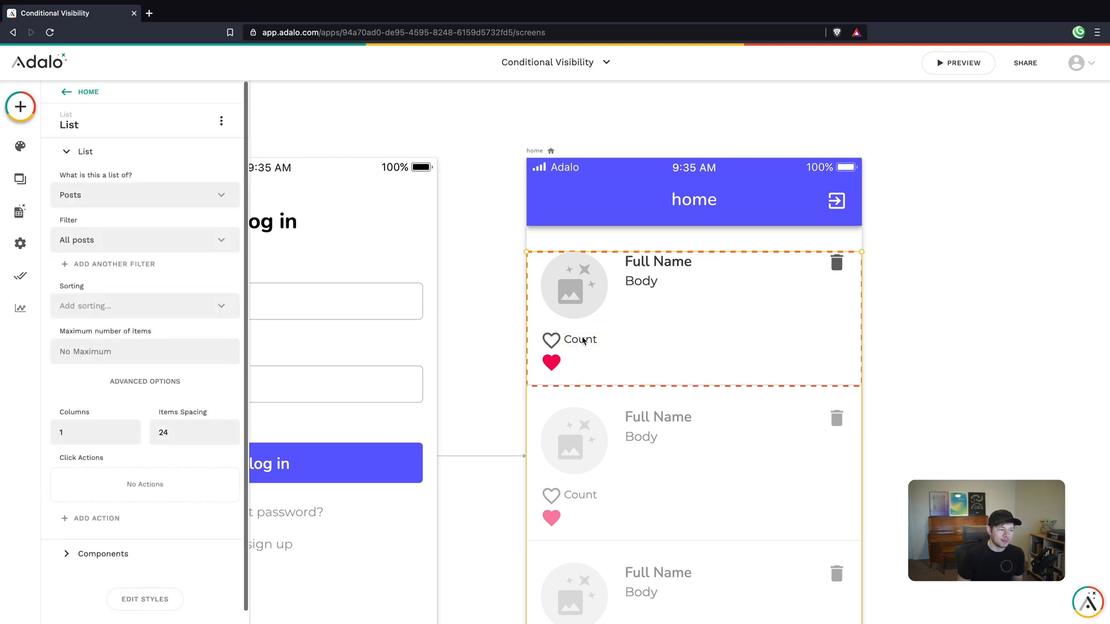
pyautogui.click(583, 341)
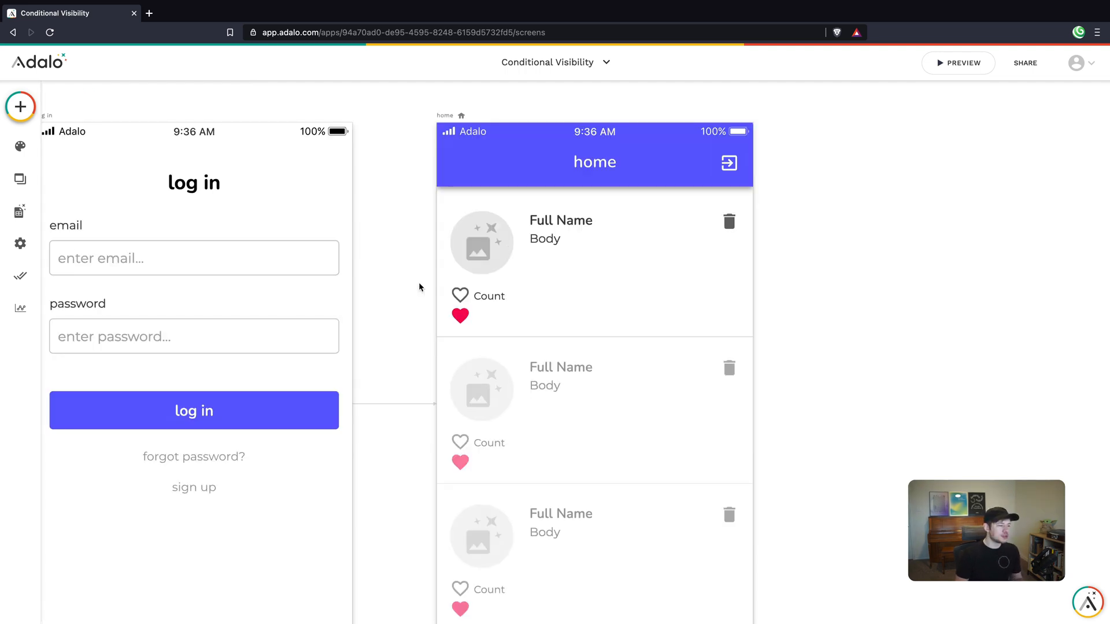
# Step: Duplicate the likers count text and place the copy beside the filled heart, aligned under the original
pyautogui.scroll(5, 488, 297)
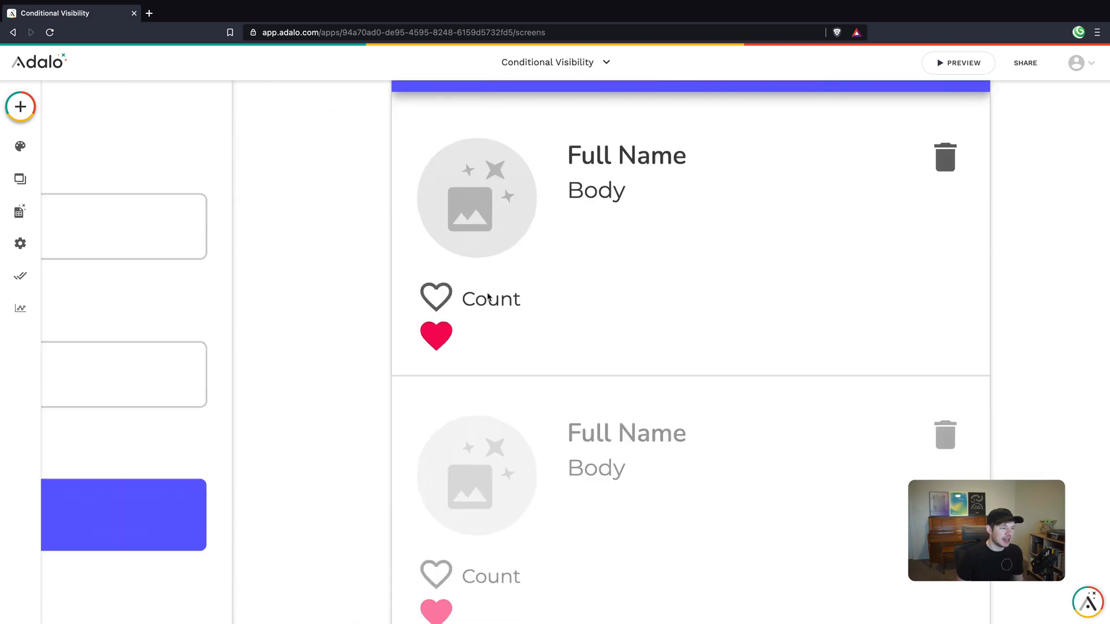
pyautogui.scroll(3, 487, 297)
pyautogui.click(465, 322)
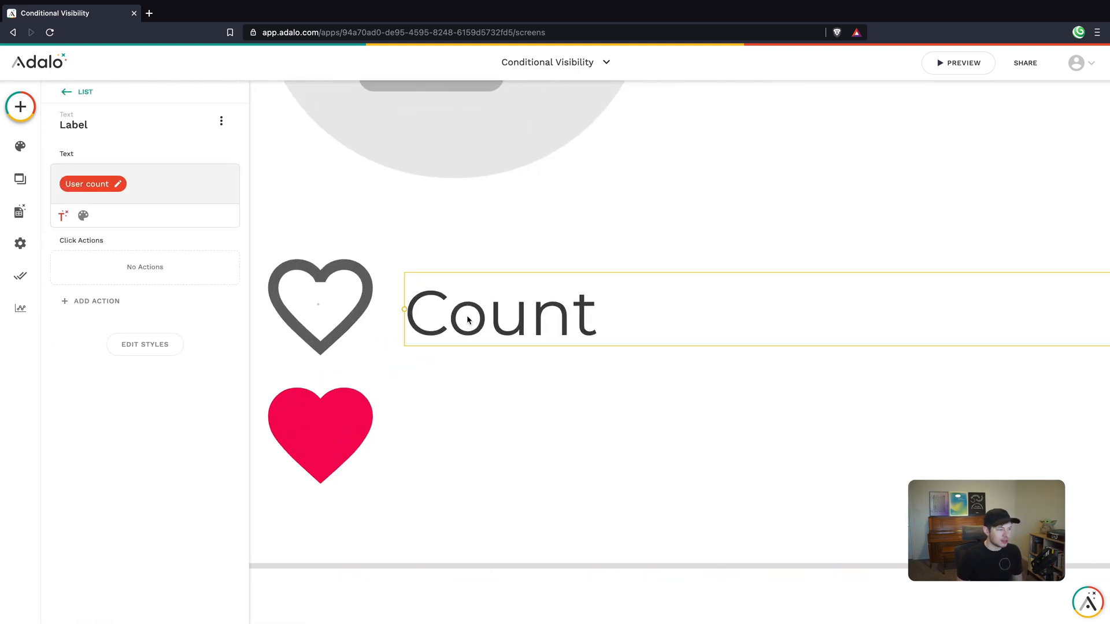
pyautogui.moveTo(470, 316); pyautogui.dragTo(509, 429)
pyautogui.moveTo(441, 427); pyautogui.dragTo(490, 447)
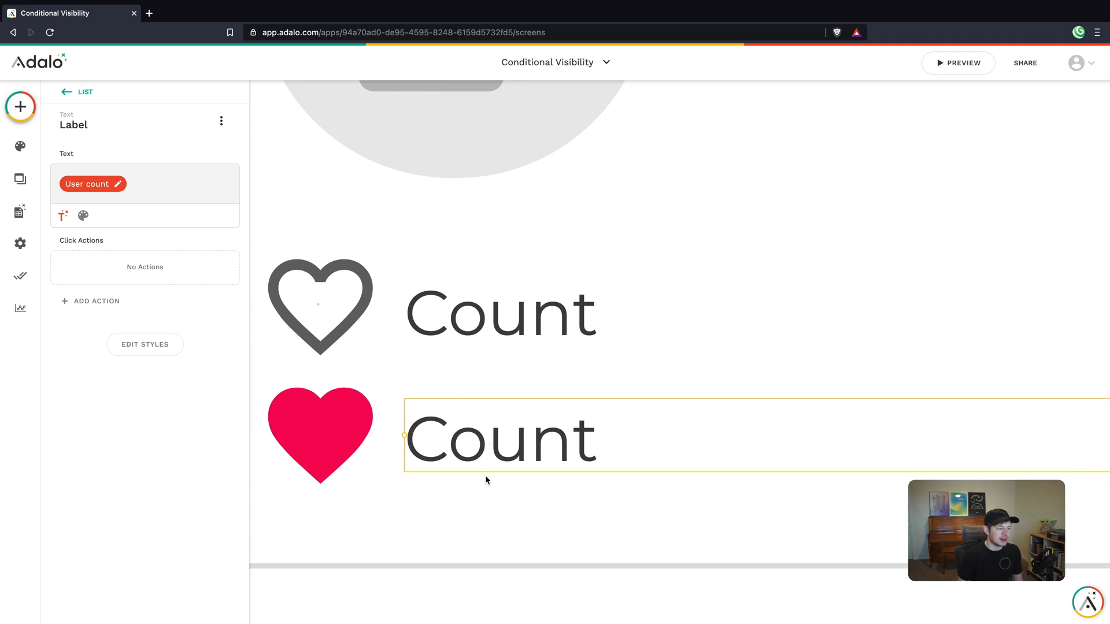
# Step: Set the outlined heart icon's own visibility to Always Visible
pyautogui.scroll(-5, 485, 475)
pyautogui.click(424, 427)
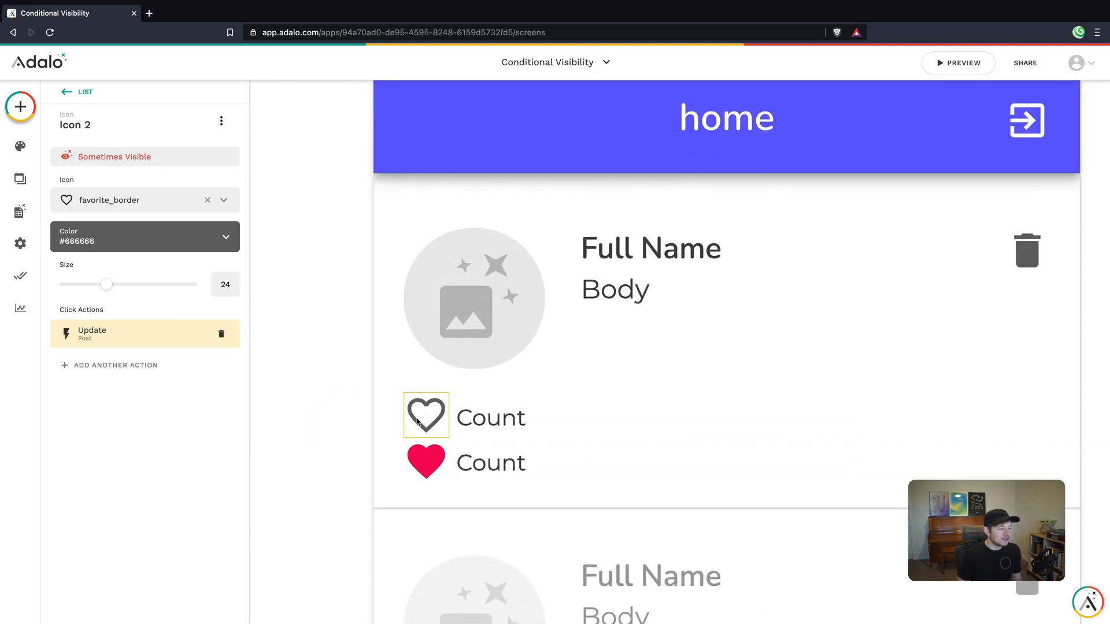
pyautogui.click(431, 457)
pyautogui.click(430, 421)
pyautogui.click(429, 454)
pyautogui.click(429, 412)
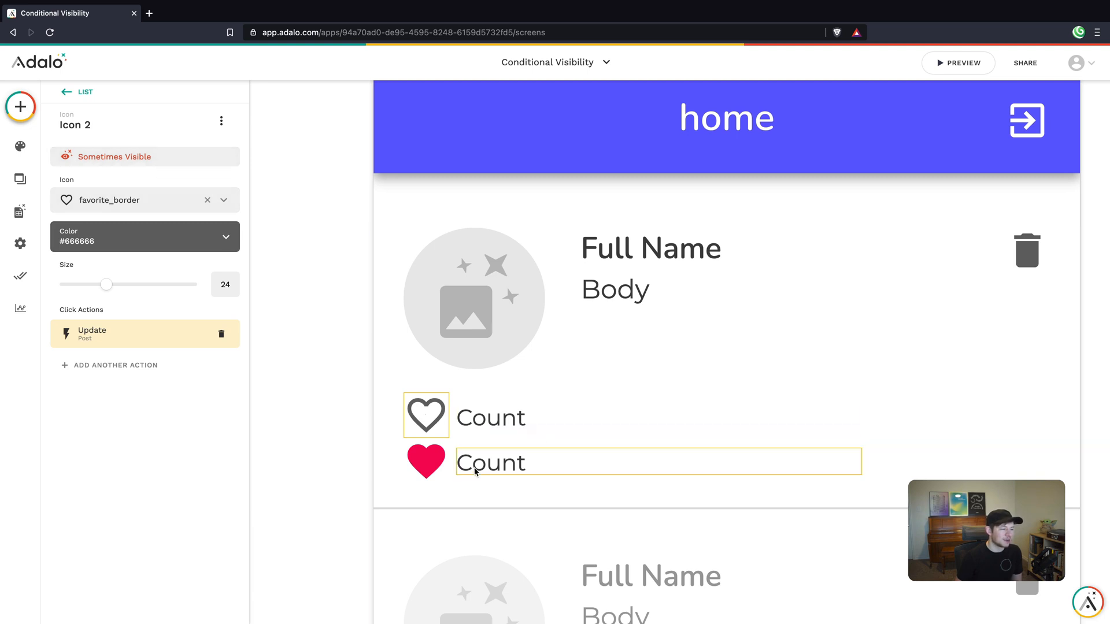
pyautogui.click(186, 162)
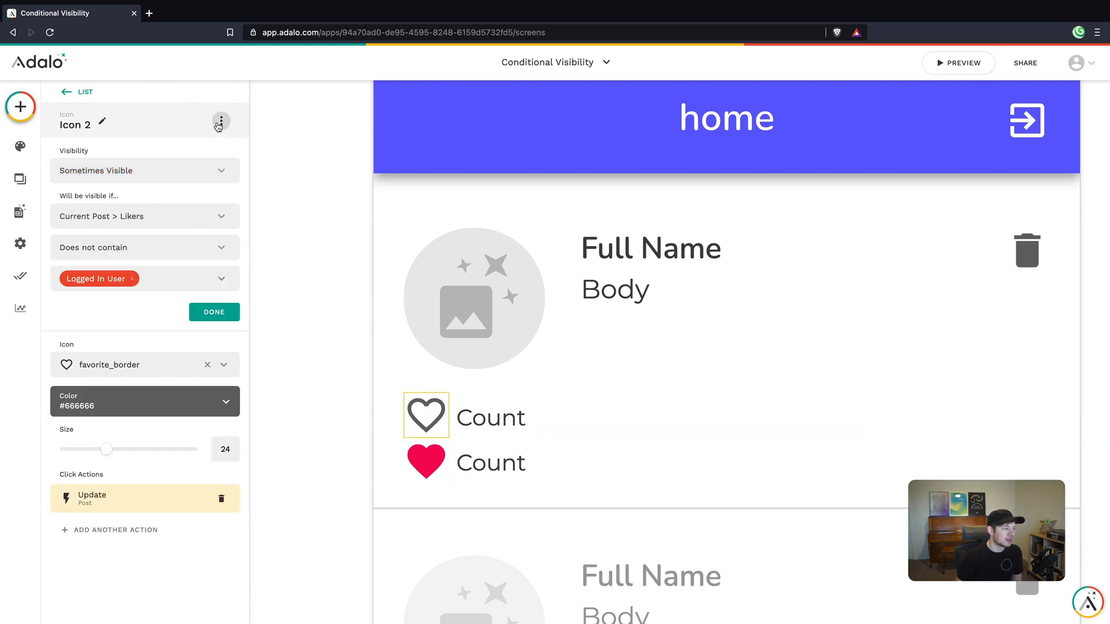
pyautogui.click(188, 175)
pyautogui.click(133, 204)
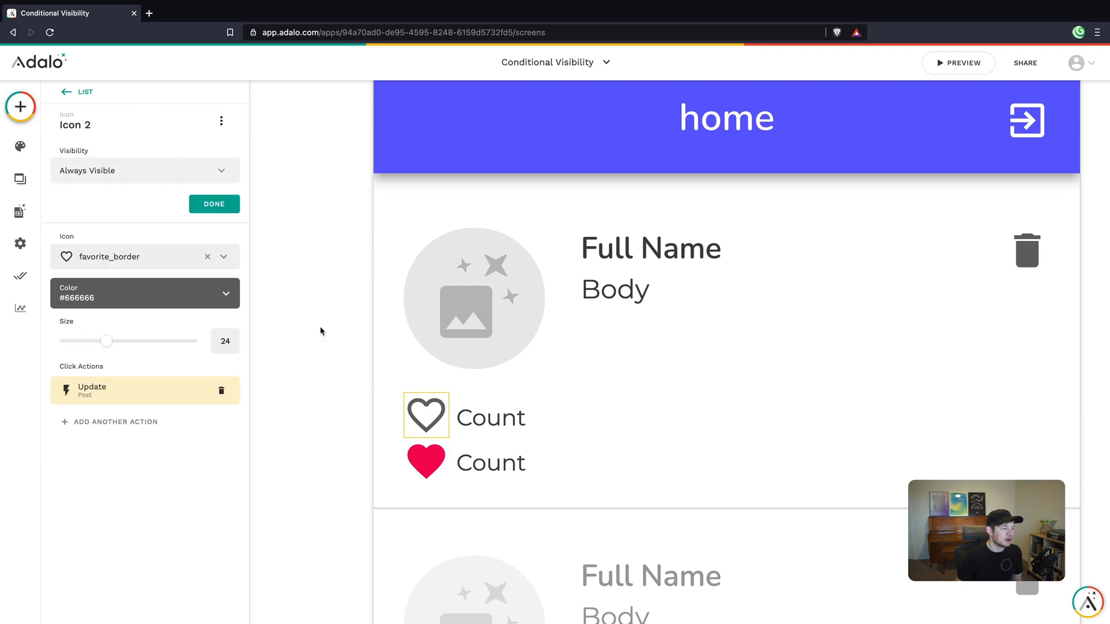
pyautogui.click(214, 204)
# Step: Set the filled heart icon's own visibility to Always Visible
pyautogui.click(427, 468)
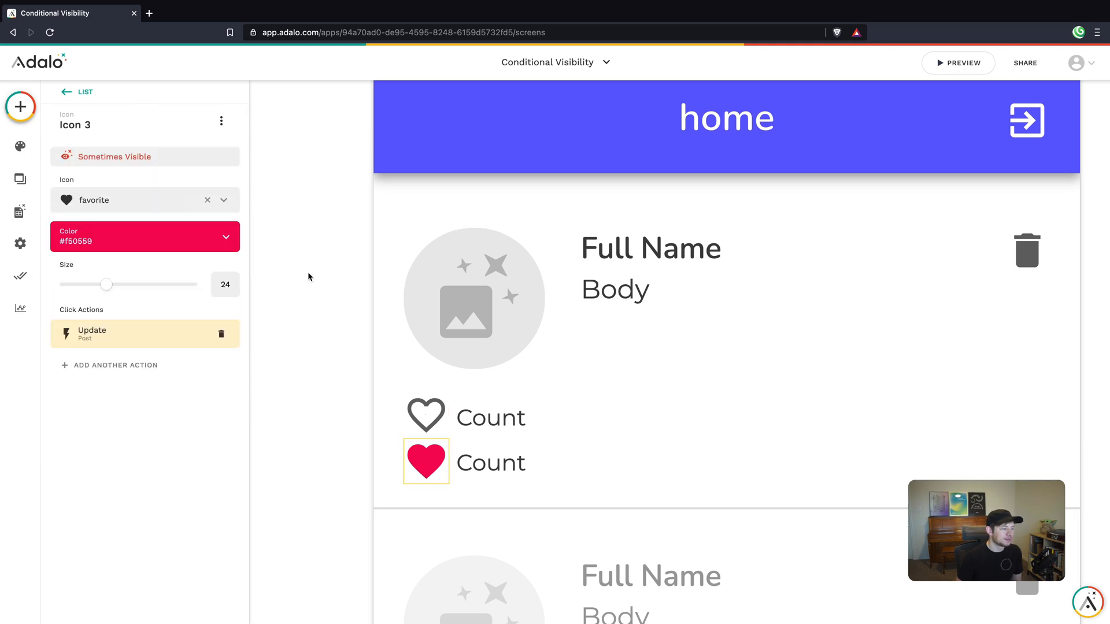
pyautogui.click(213, 162)
pyautogui.click(117, 174)
pyautogui.click(85, 202)
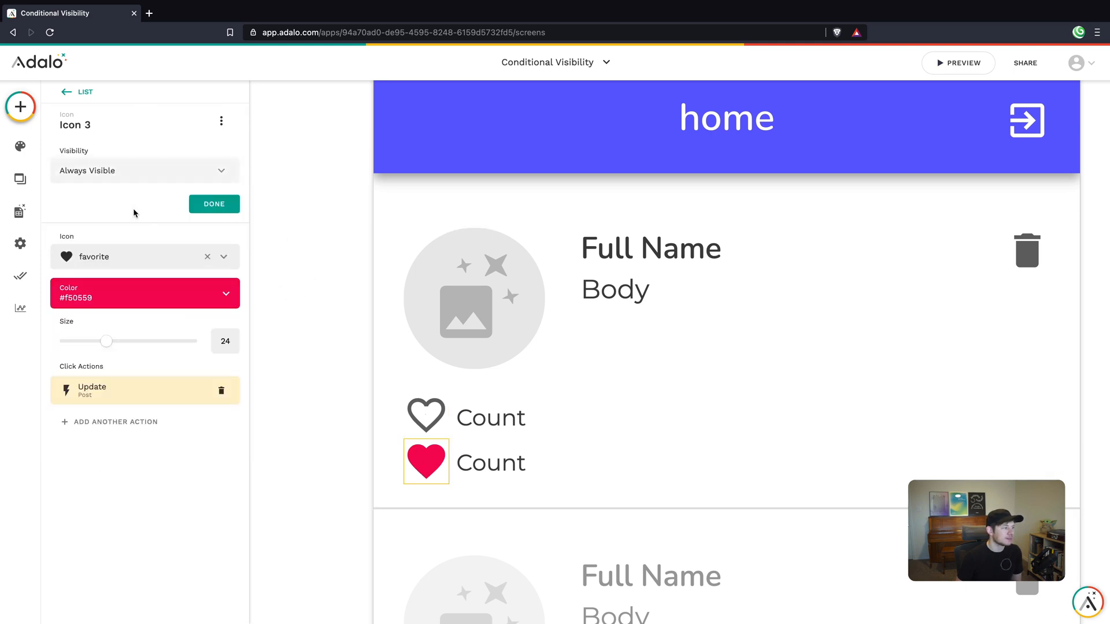
pyautogui.click(229, 211)
# Step: Group the outlined heart icon with the likers count text beside it
pyautogui.click(358, 401)
pyautogui.click(425, 415)
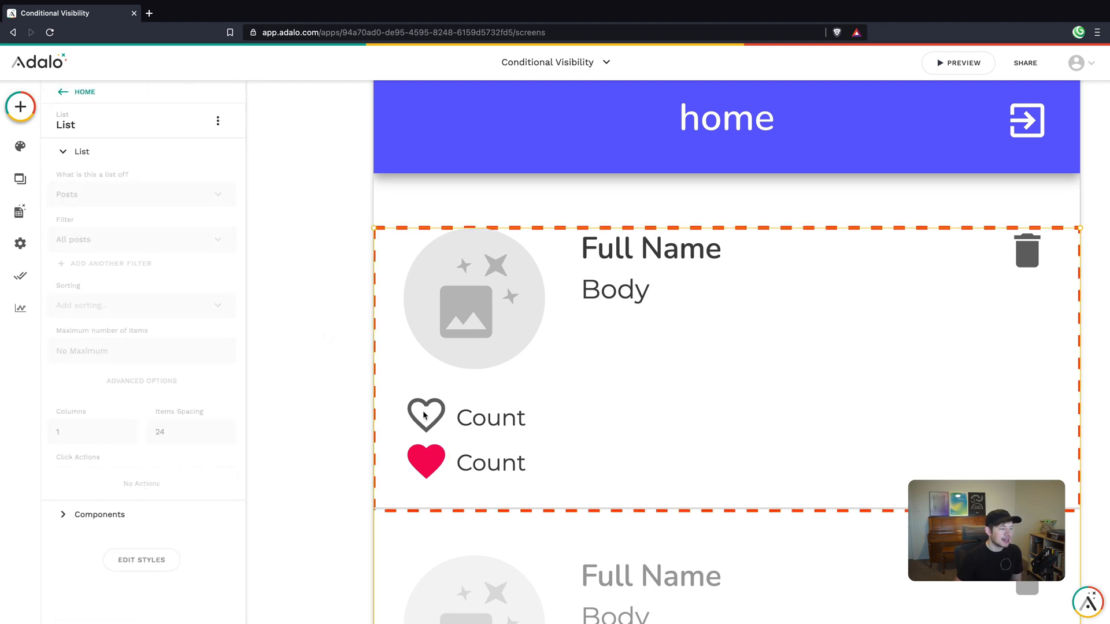
pyautogui.click(425, 415)
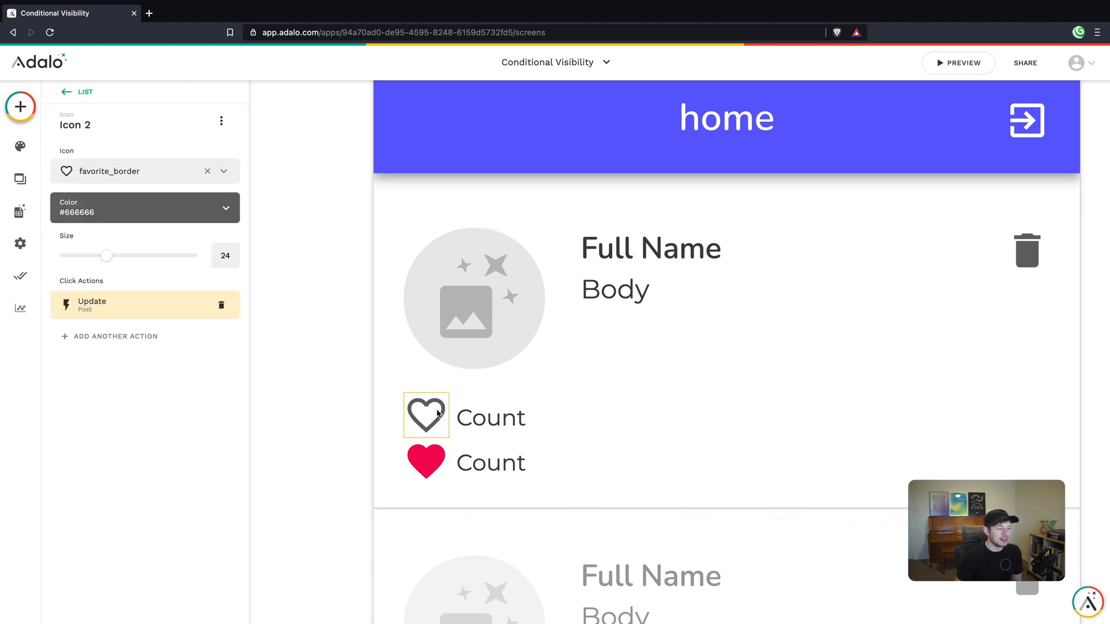
pyautogui.keyDown('shift'); pyautogui.click(493, 423); pyautogui.keyUp('shift')
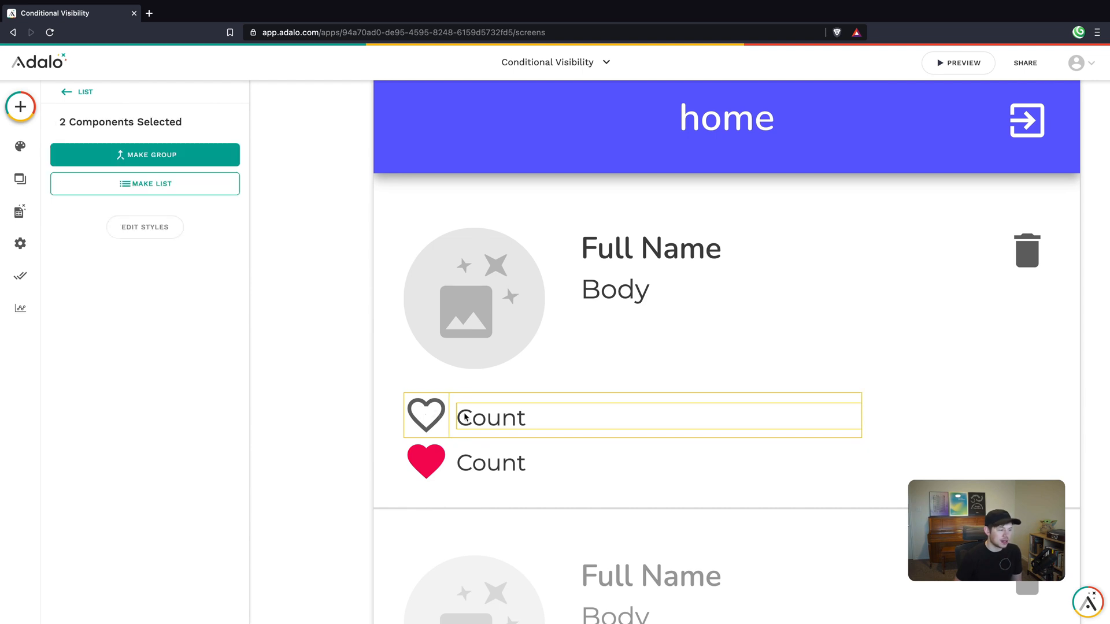
pyautogui.click(181, 161)
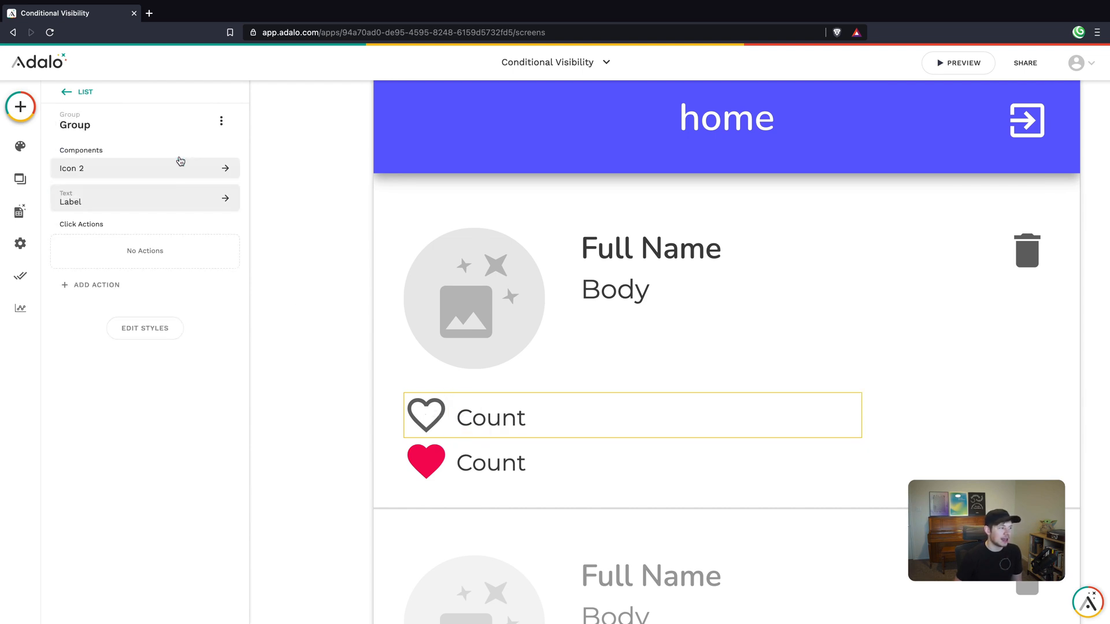
# Step: Group the filled heart icon with the likers count text beside it
pyautogui.click(414, 455)
pyautogui.keyDown('shift'); pyautogui.click(512, 460); pyautogui.keyUp('shift')
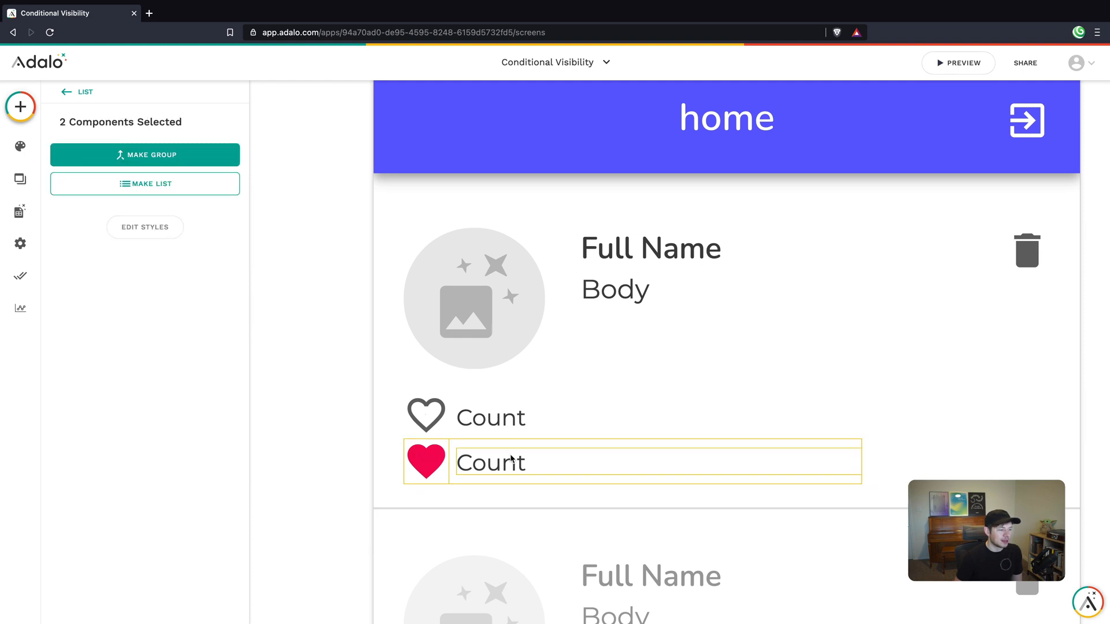
pyautogui.click(160, 154)
# Step: Make the outlined heart group Sometimes Visible, only if Current Post > Likers does not contain the Logged In User
pyautogui.click(479, 422)
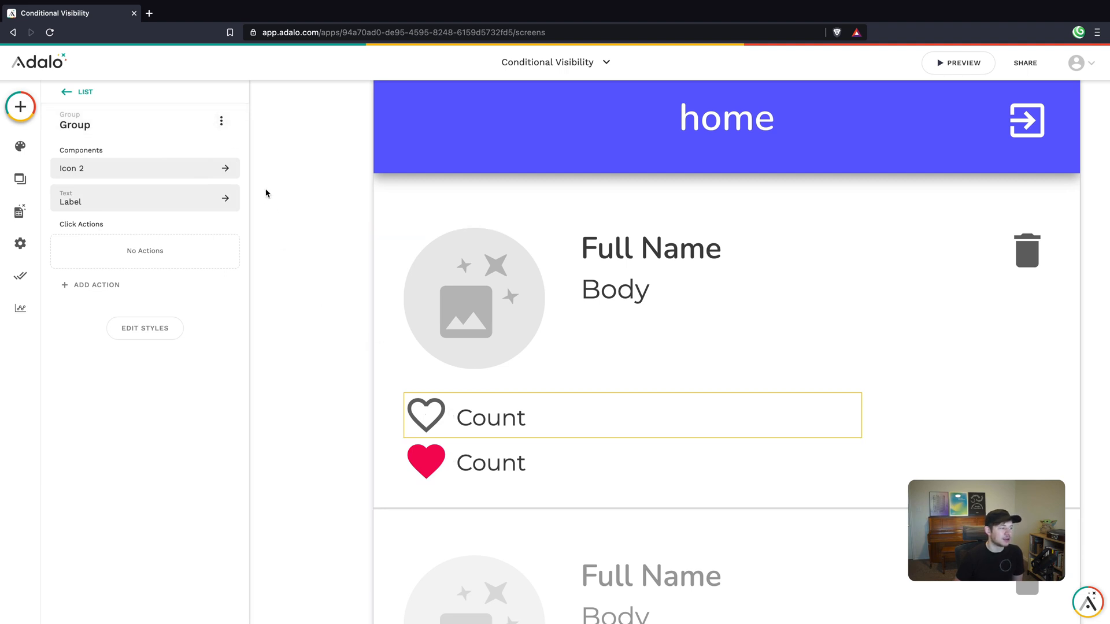
pyautogui.click(222, 121)
pyautogui.click(223, 154)
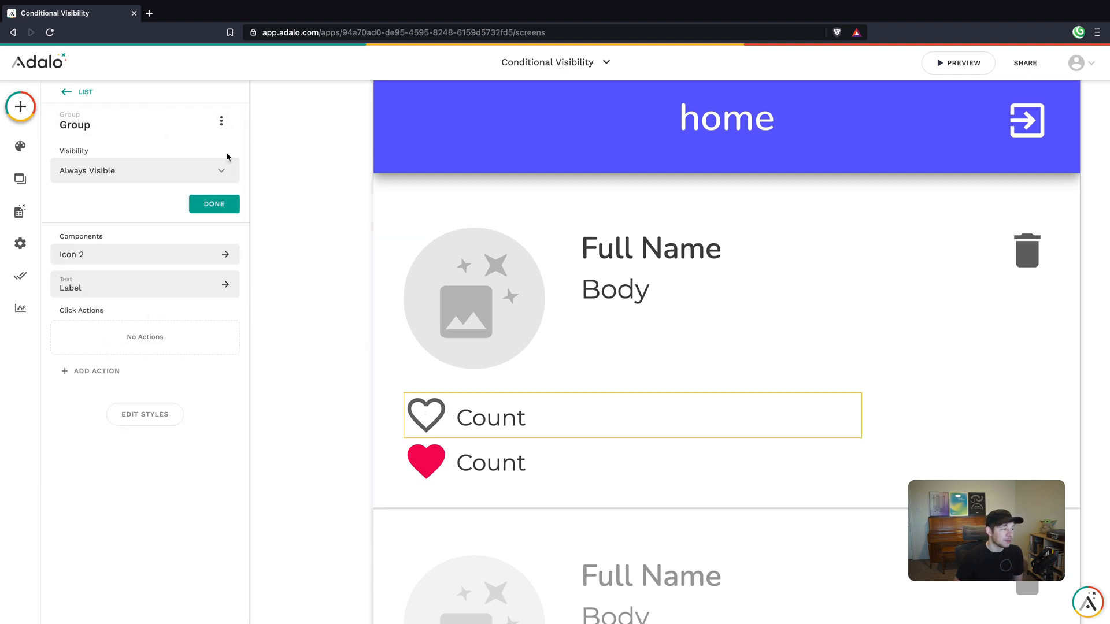
pyautogui.click(126, 170)
pyautogui.click(111, 225)
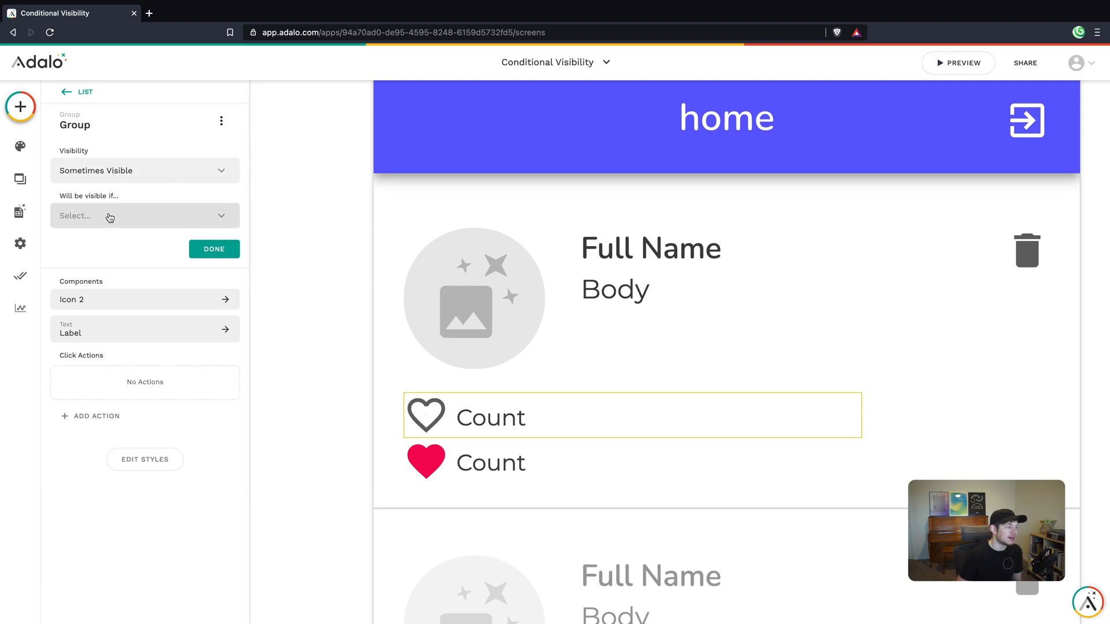
pyautogui.click(109, 216)
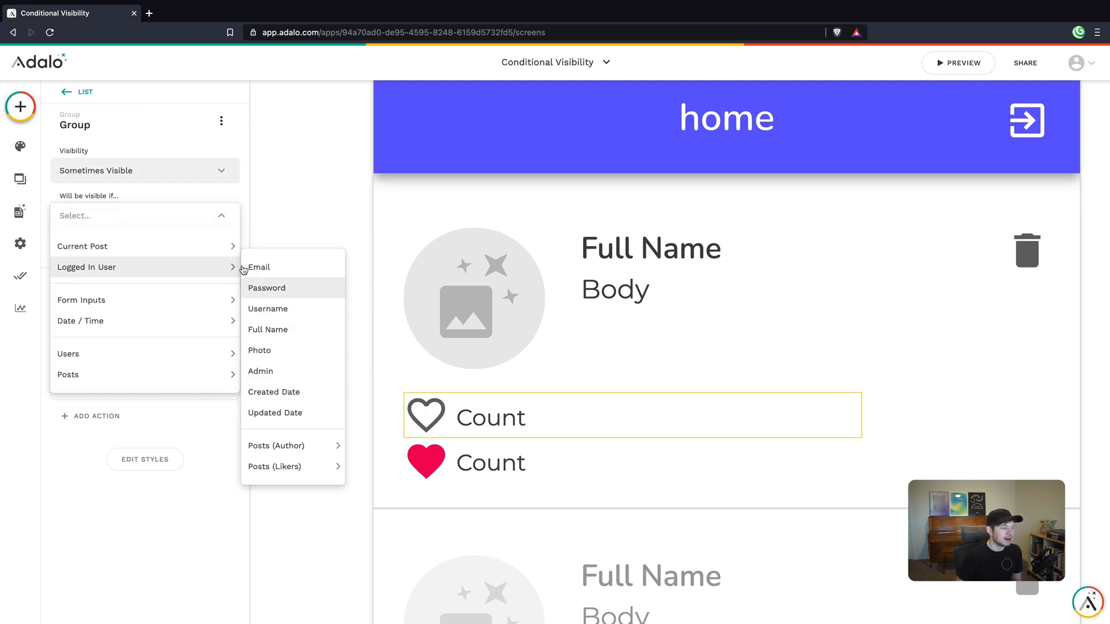
pyautogui.moveTo(272, 345)
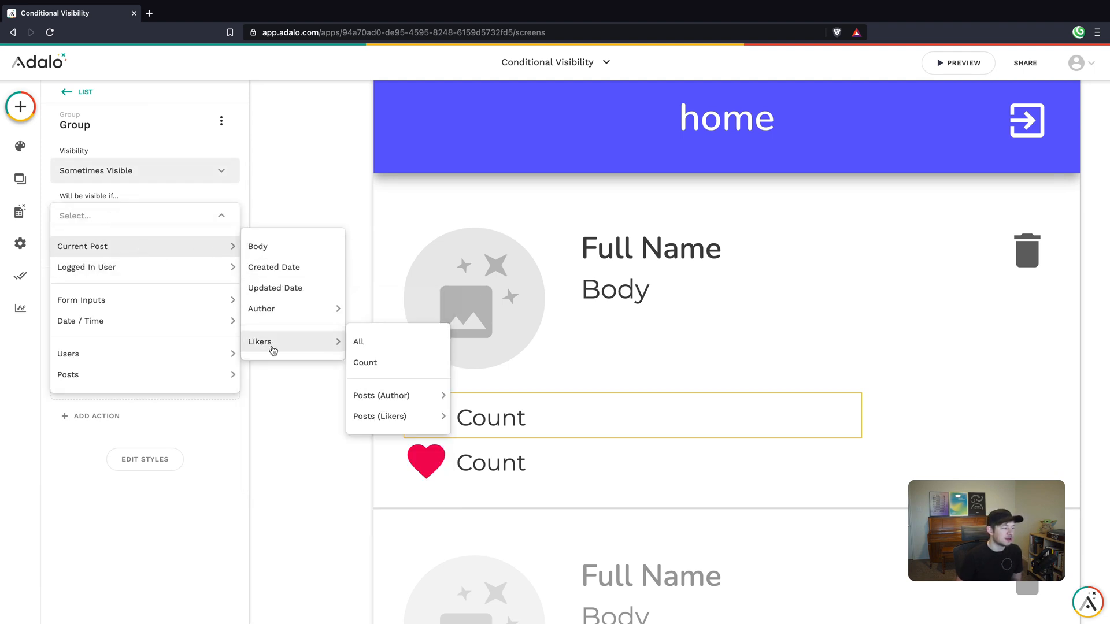
pyautogui.click(358, 342)
pyautogui.click(171, 248)
pyautogui.click(146, 298)
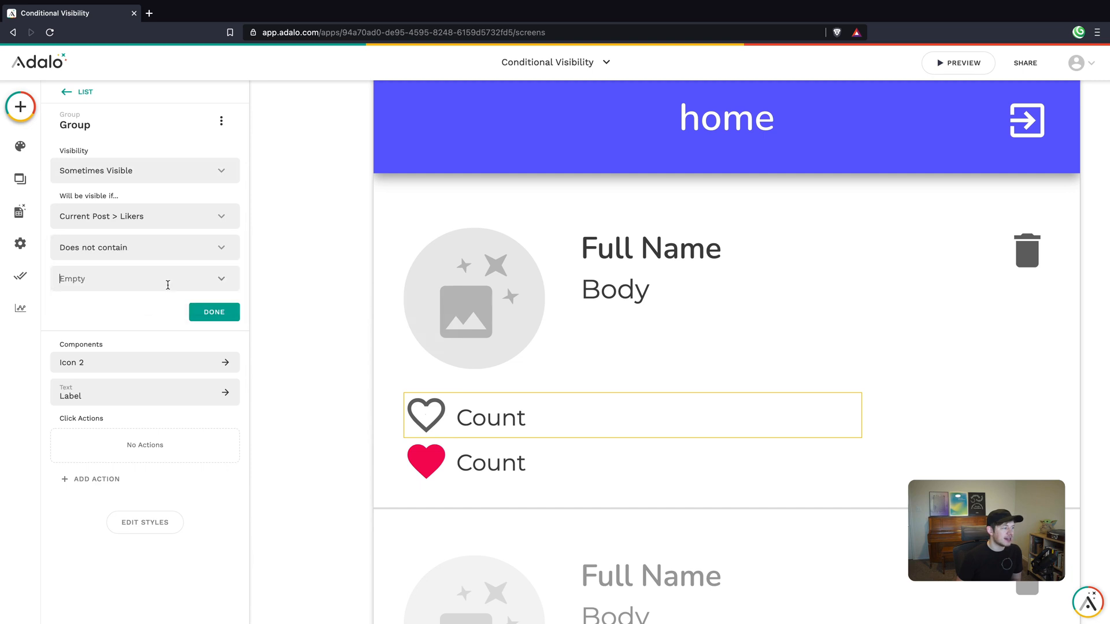
pyautogui.click(219, 282)
pyautogui.click(224, 339)
pyautogui.click(213, 312)
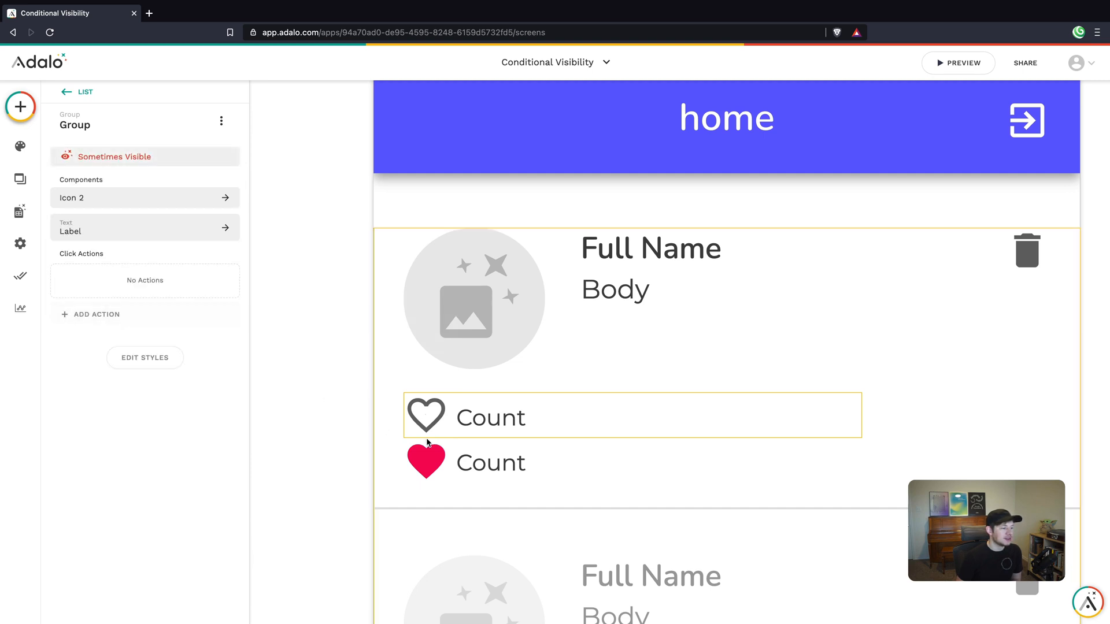
# Step: Make the filled heart group Sometimes Visible, only if Current Post > Likers contains the Logged In User
pyautogui.click(427, 448)
pyautogui.click(221, 121)
pyautogui.click(211, 154)
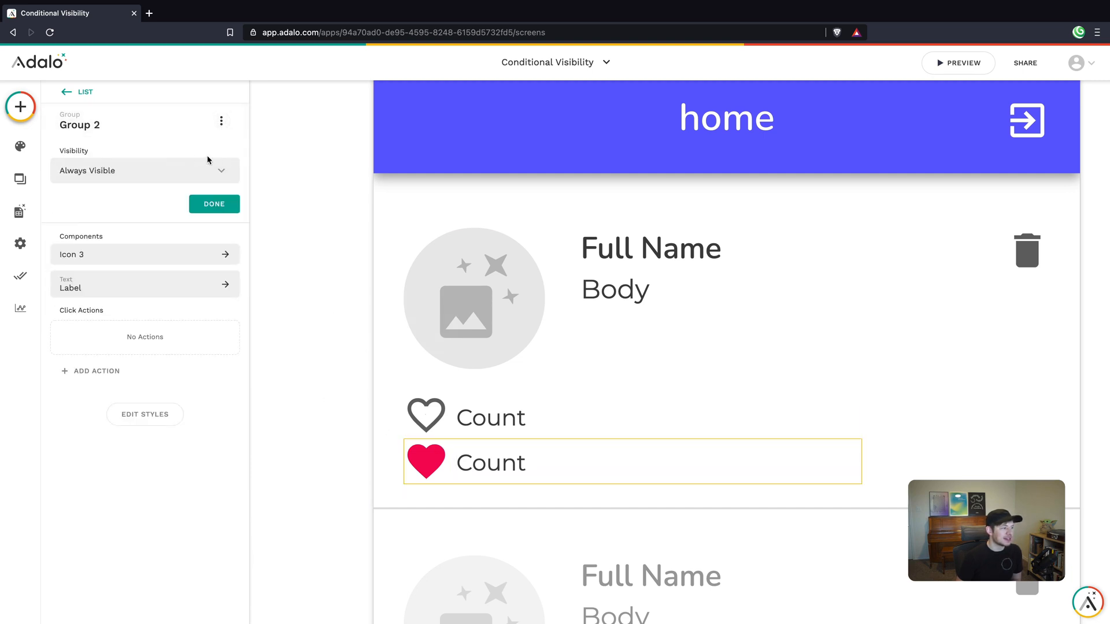
pyautogui.click(137, 162)
pyautogui.click(130, 224)
pyautogui.click(124, 213)
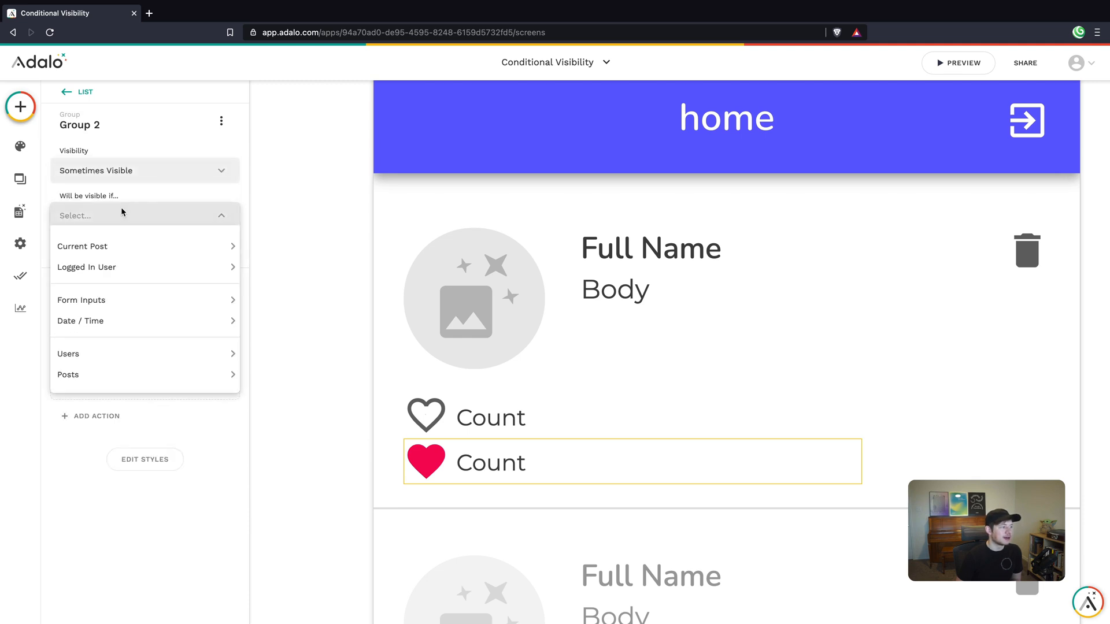
pyautogui.moveTo(127, 256)
pyautogui.moveTo(275, 342)
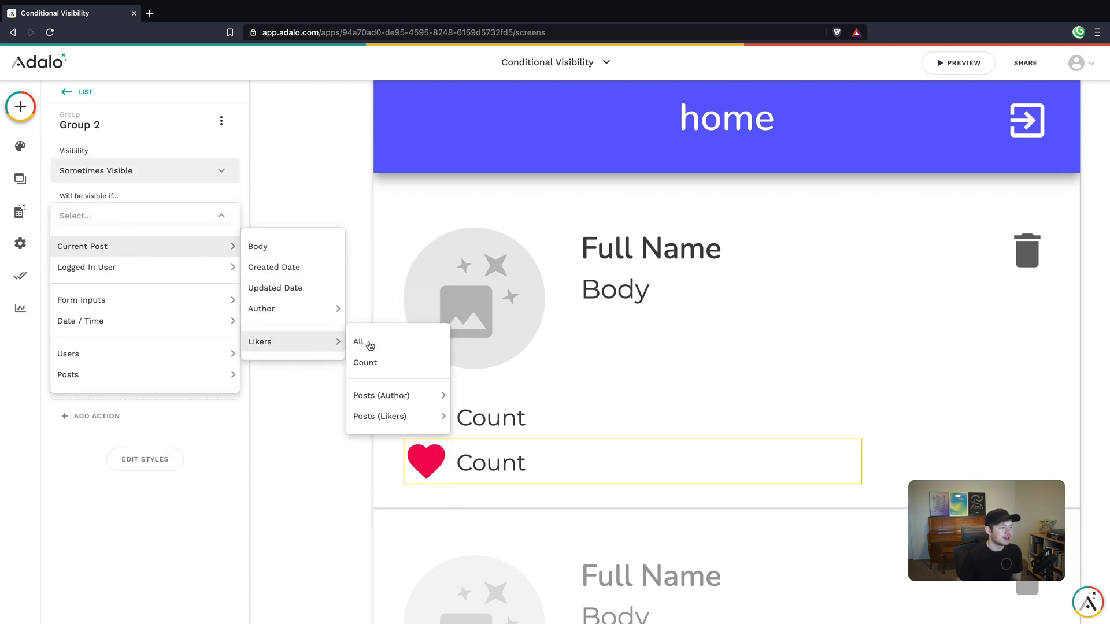
pyautogui.click(366, 341)
pyautogui.click(214, 281)
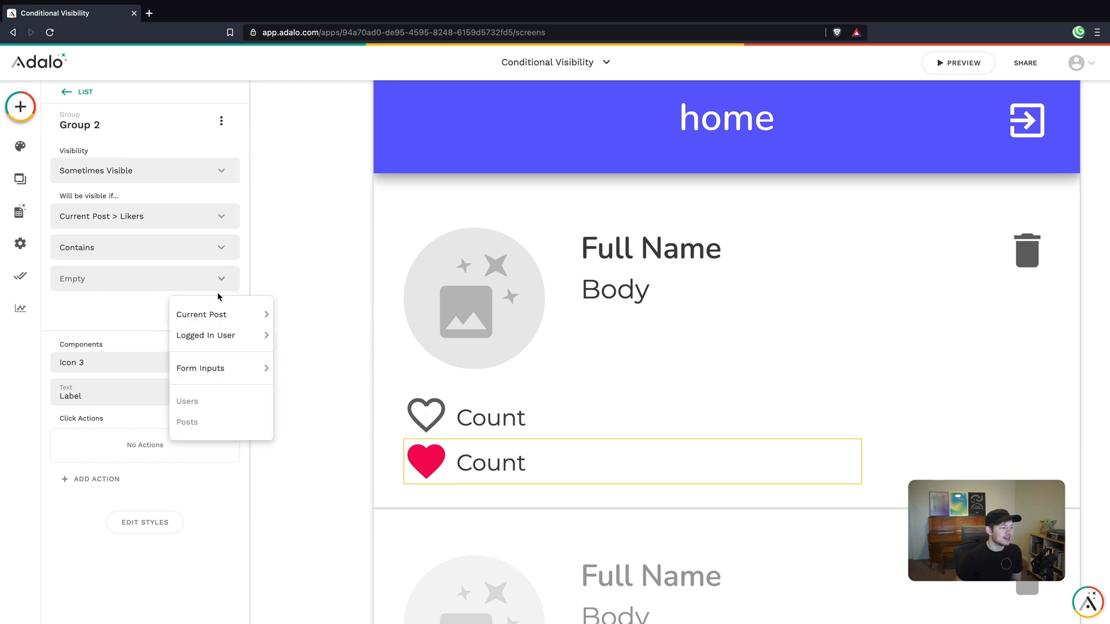
pyautogui.click(208, 337)
pyautogui.click(214, 320)
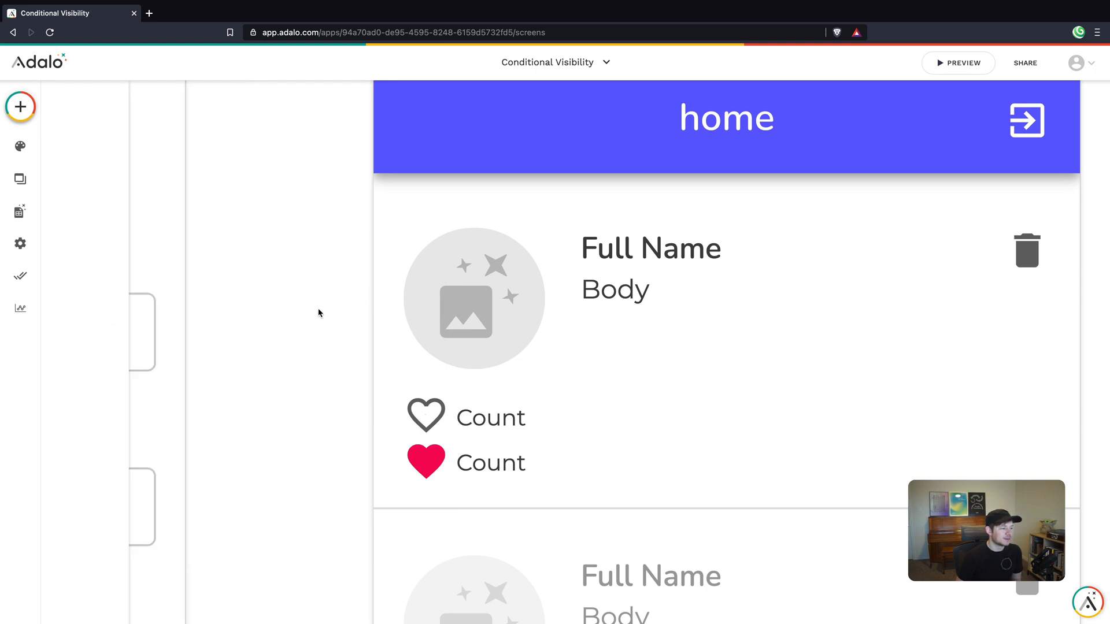
# Step: Preview the app, test unliking and liking the post with its heart icon, and close the preview
pyautogui.click(961, 62)
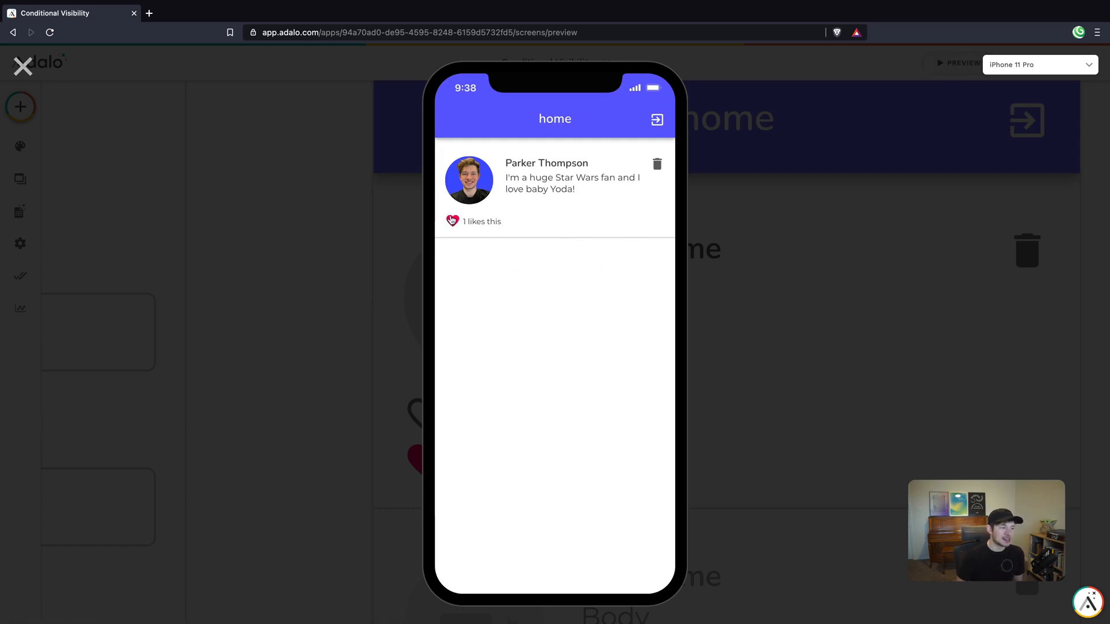
pyautogui.click(453, 222)
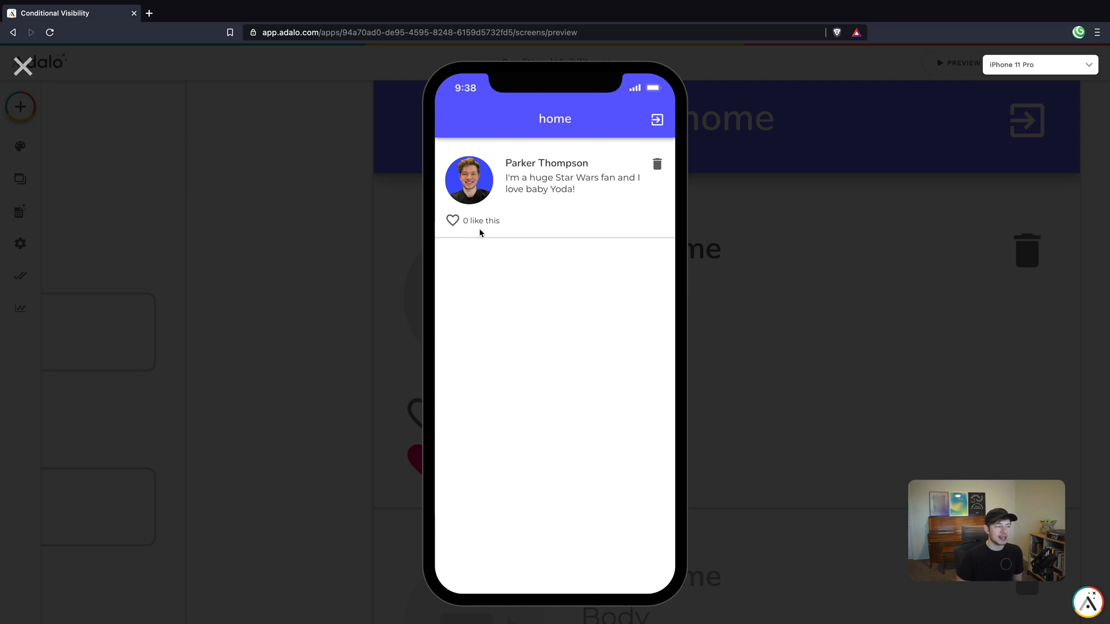
pyautogui.click(454, 222)
pyautogui.click(453, 222)
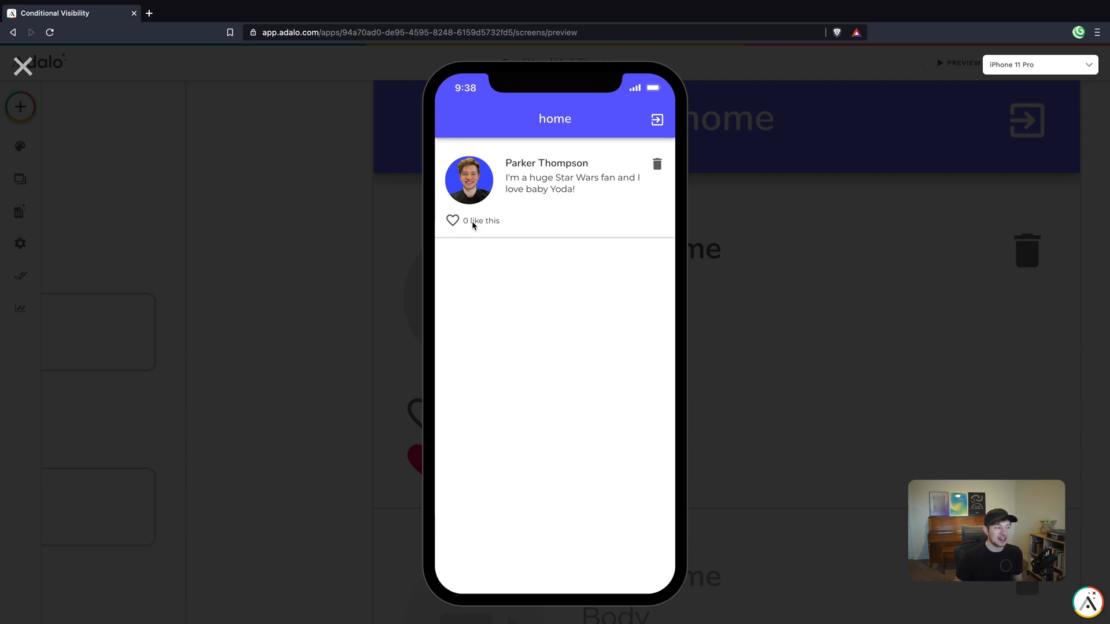
pyautogui.click(36, 66)
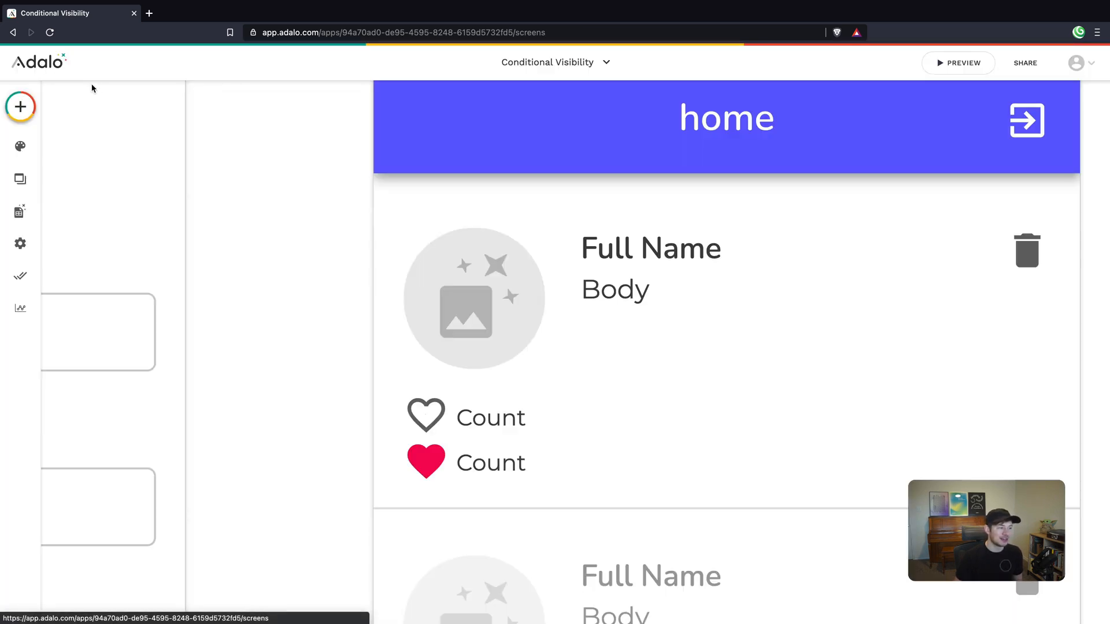
# Step: Inspect the likers count text inside the outlined heart group and inside the filled heart group
pyautogui.click(489, 423)
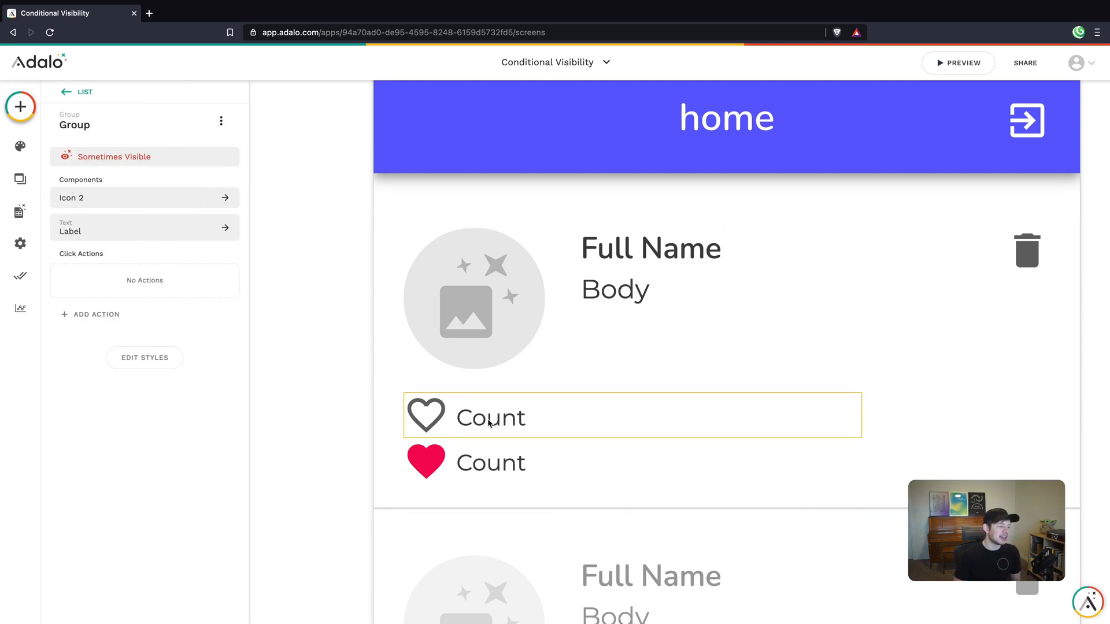
pyautogui.click(474, 419)
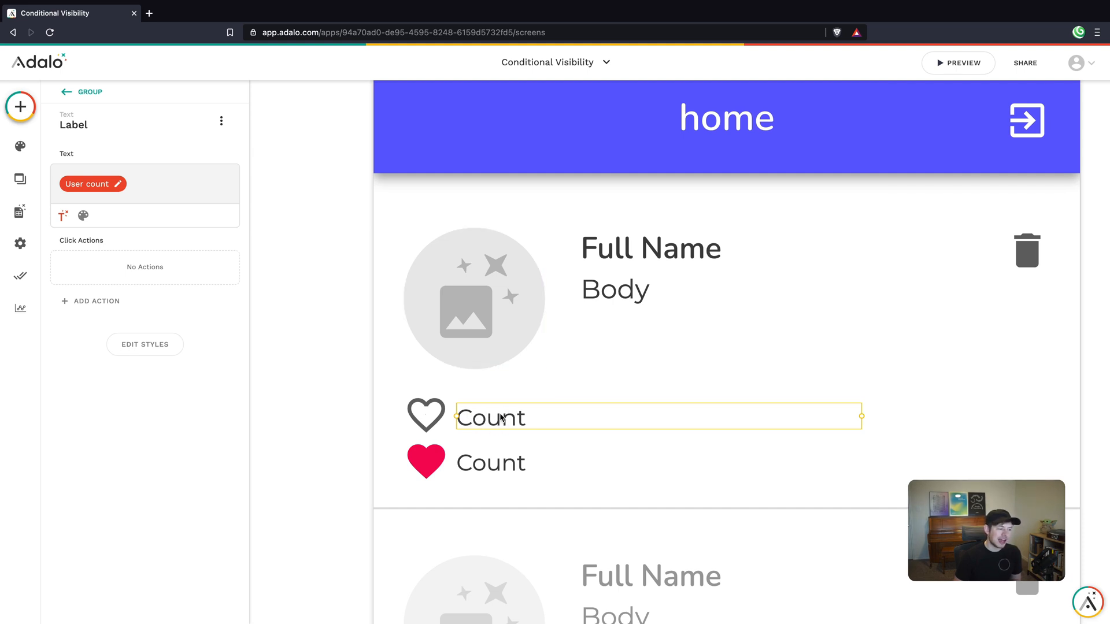
pyautogui.click(495, 466)
pyautogui.click(495, 466)
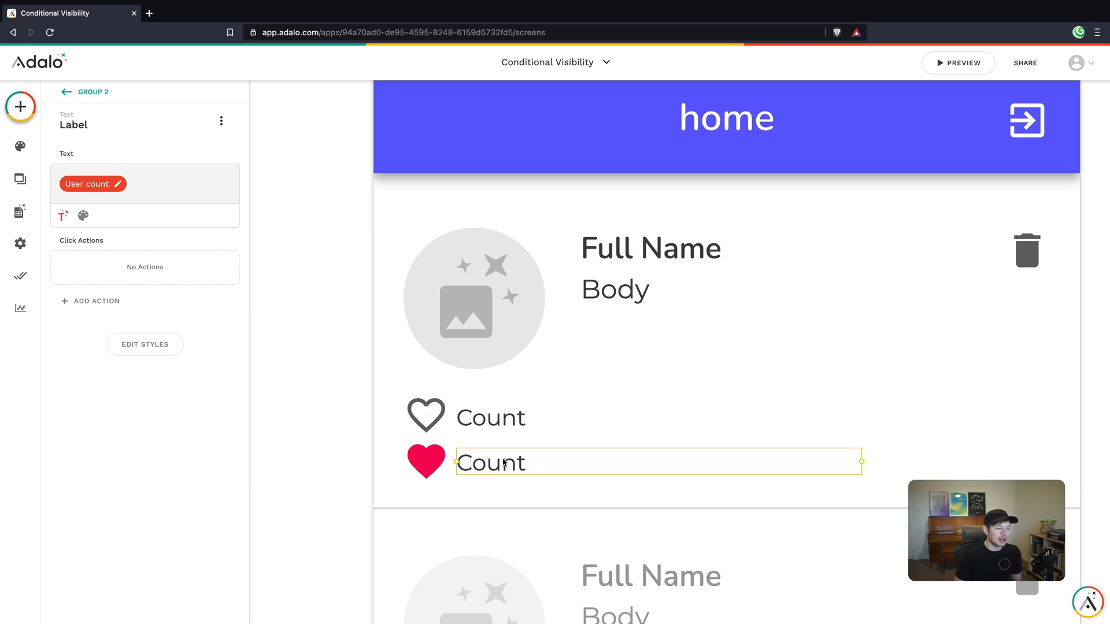
# Step: Make the outlined heart group's count text Sometimes Visible, only if Current Post > Likers > Count is greater than 0
pyautogui.click(498, 421)
pyautogui.click(498, 421)
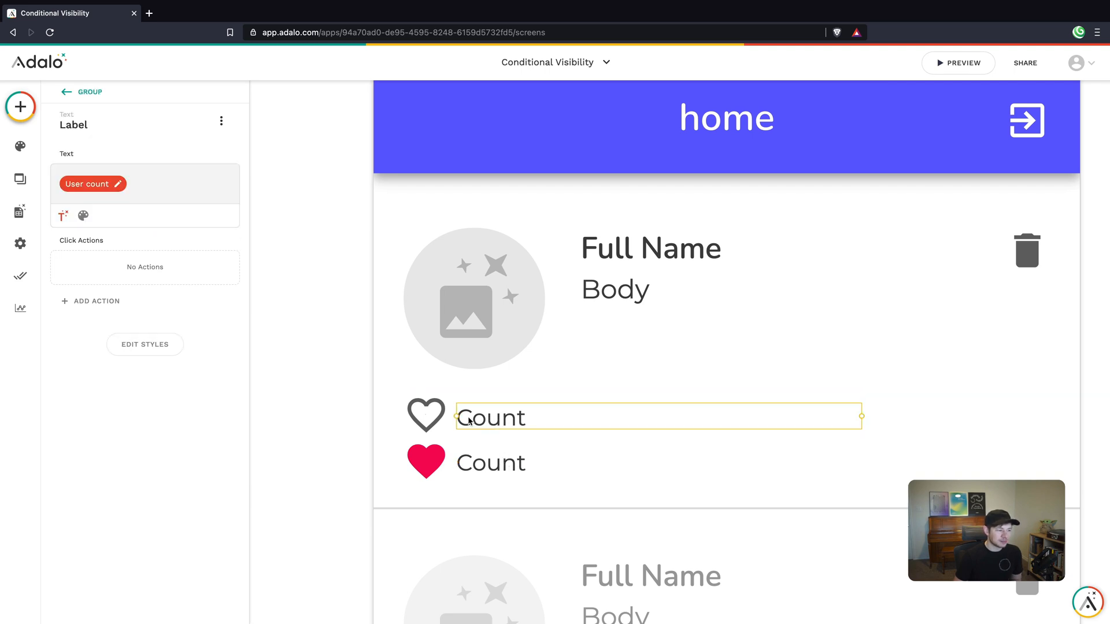
pyautogui.click(221, 120)
pyautogui.click(206, 152)
pyautogui.click(144, 177)
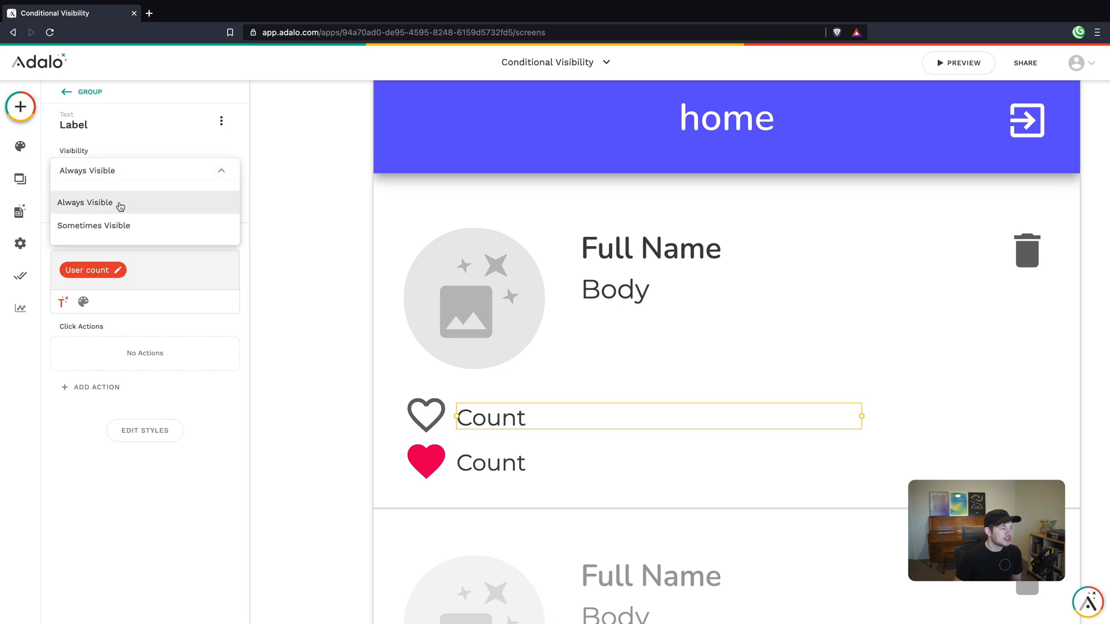
pyautogui.click(121, 224)
pyautogui.click(124, 213)
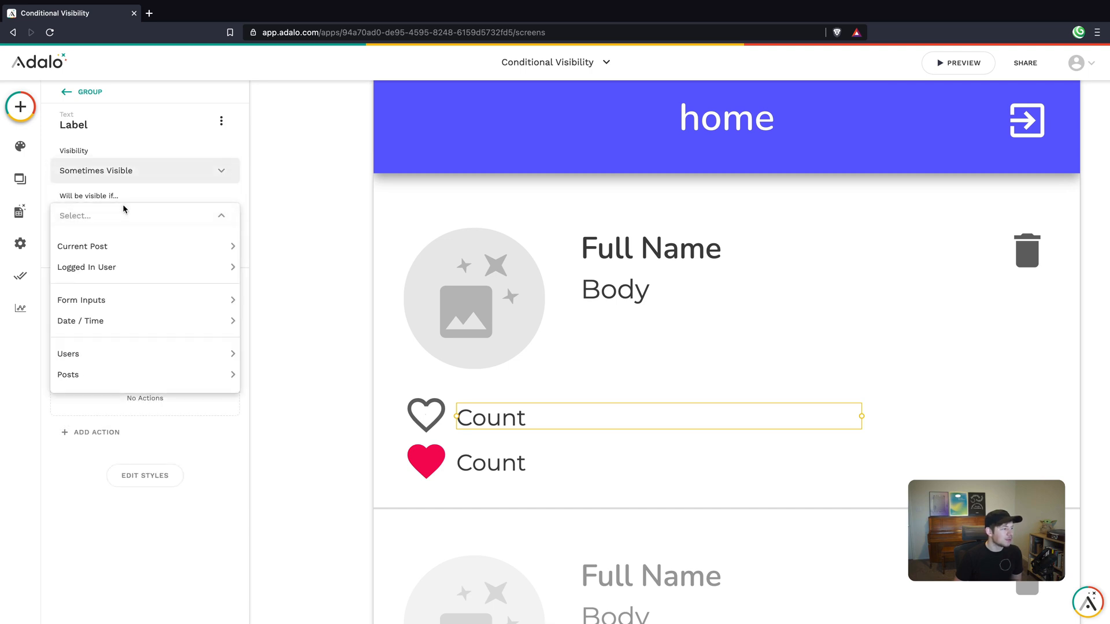
pyautogui.moveTo(136, 243)
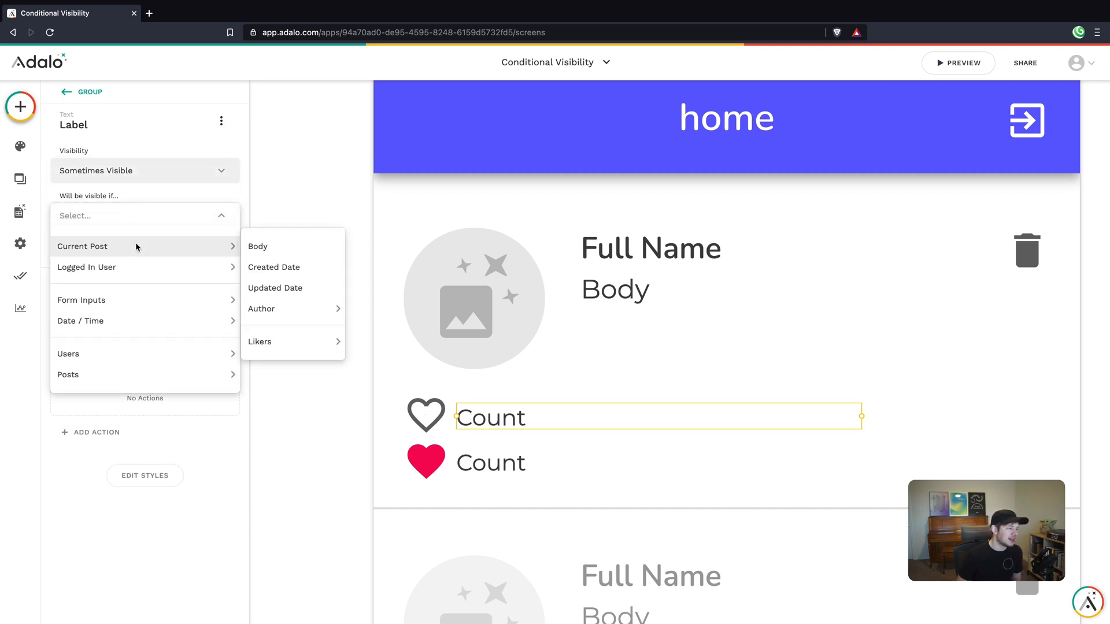
pyautogui.moveTo(331, 346)
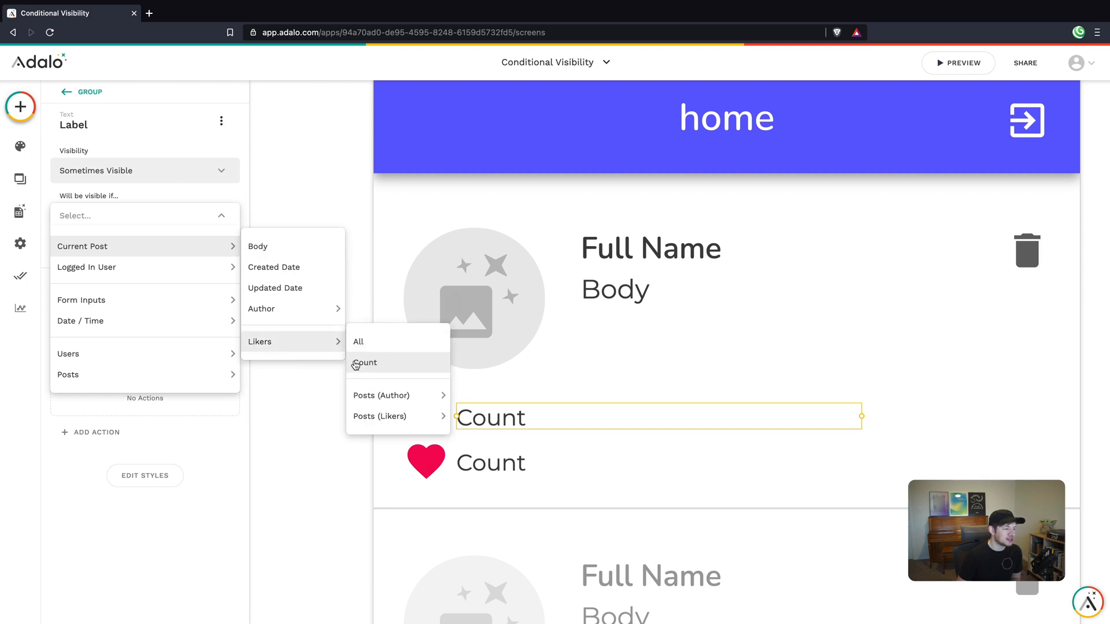
pyautogui.click(379, 364)
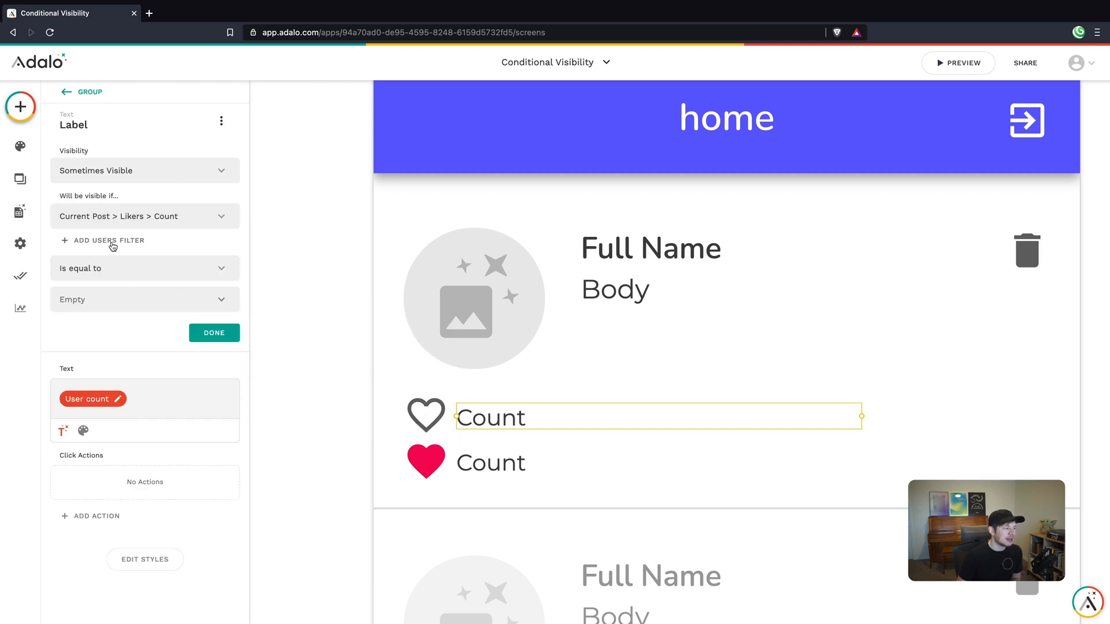
pyautogui.click(95, 267)
pyautogui.click(111, 335)
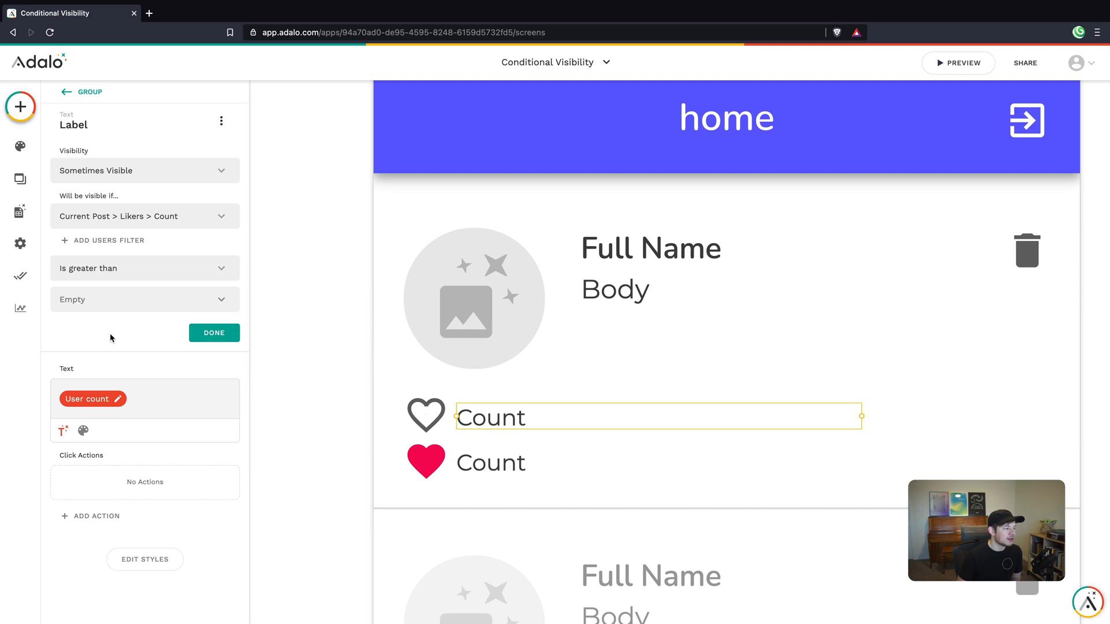
pyautogui.click(111, 300)
pyautogui.write('0')
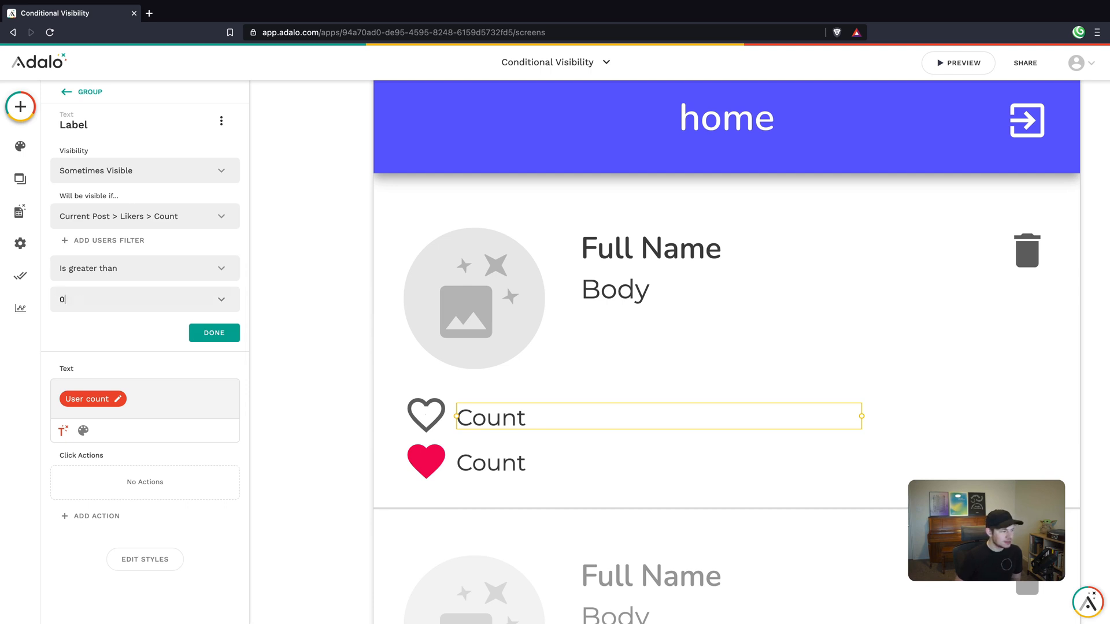
pyautogui.click(214, 333)
pyautogui.click(306, 289)
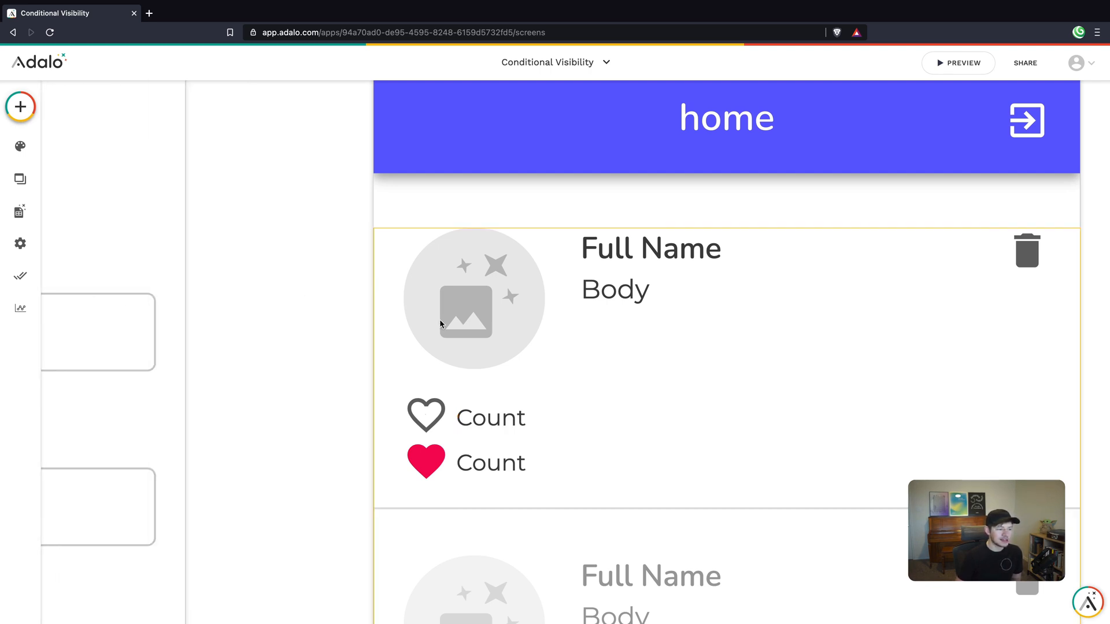
# Step: Preview the app again and like the post to test the count text's visibility
pyautogui.click(958, 63)
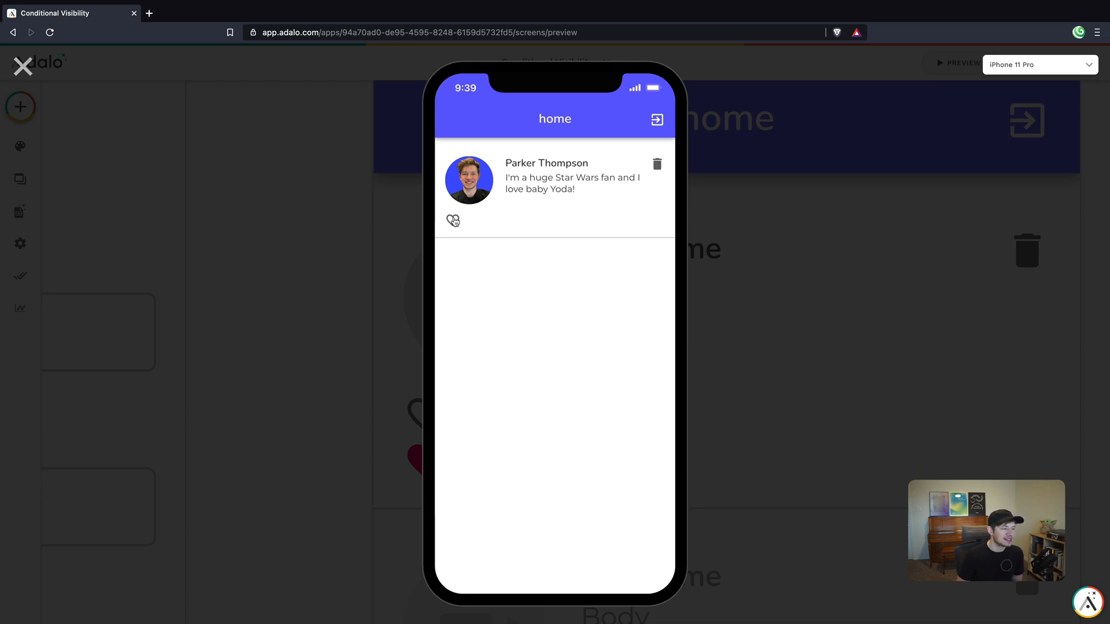
pyautogui.click(453, 221)
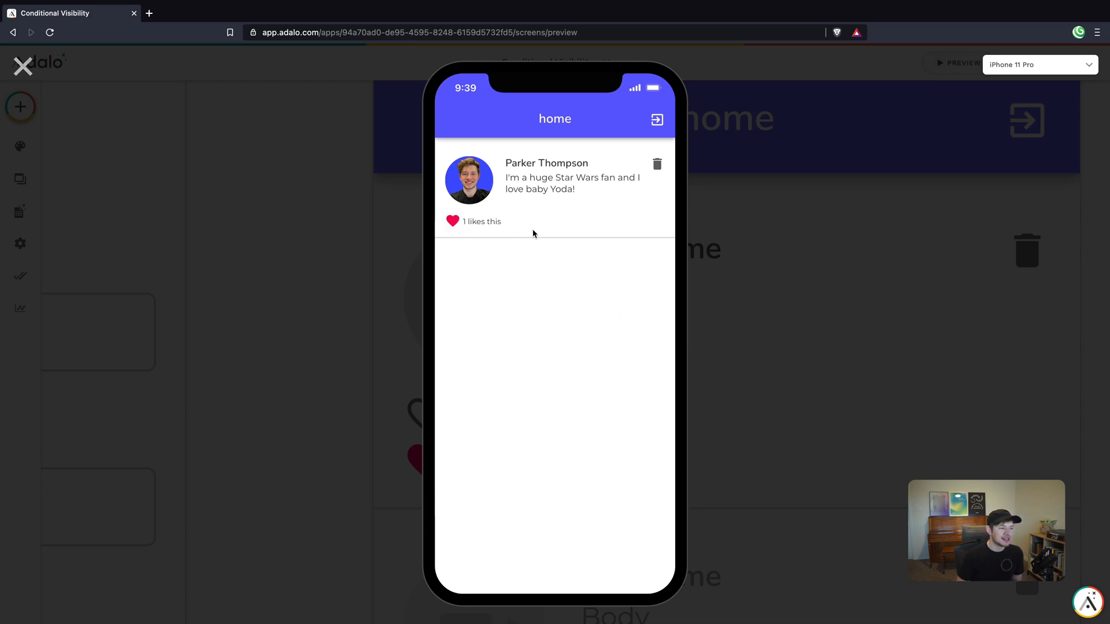